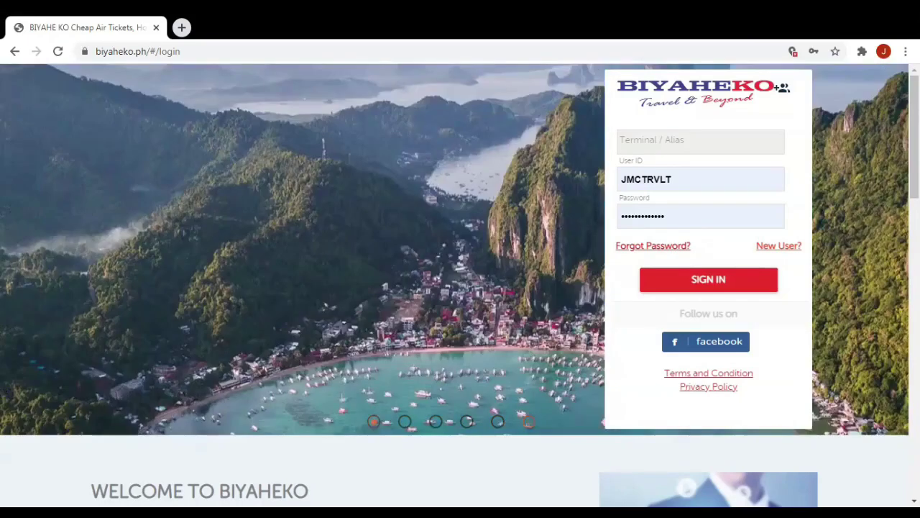
Sign in to the agent portal with the terminal alias and user ID.
{"action": "left_click", "coordinate": [701, 142]}
{"action": "type", "text": "PHBA"}
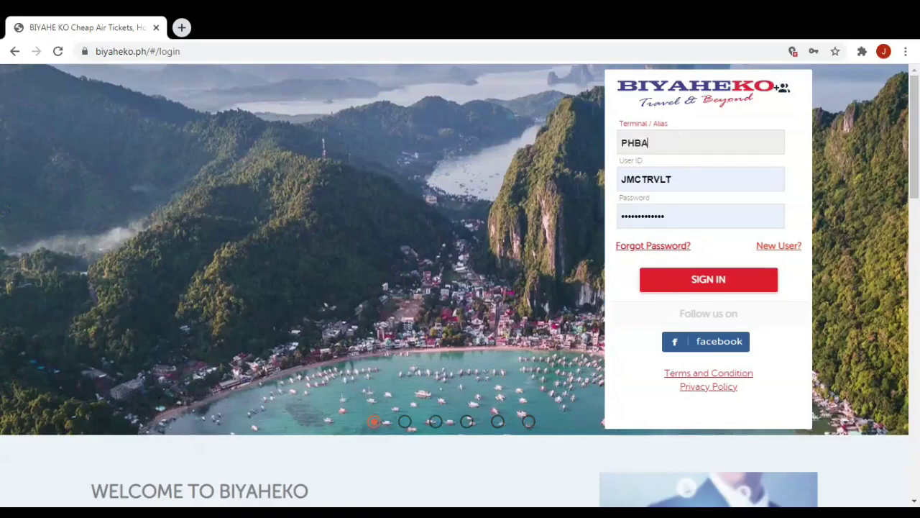
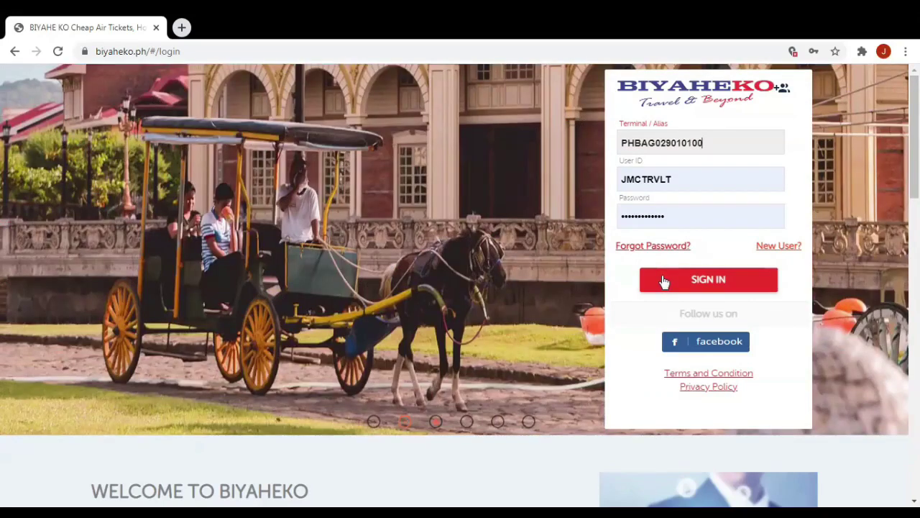
{"action": "left_click", "coordinate": [664, 279]}
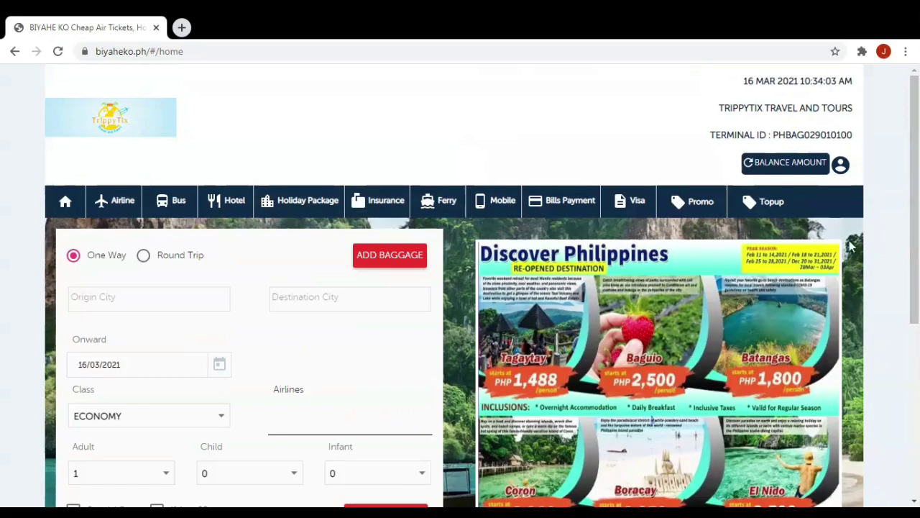
Open Account Statement from the account menu beside the balance amount.
{"action": "left_click_drag", "start_coordinate": [918, 92], "coordinate": [917, 85]}
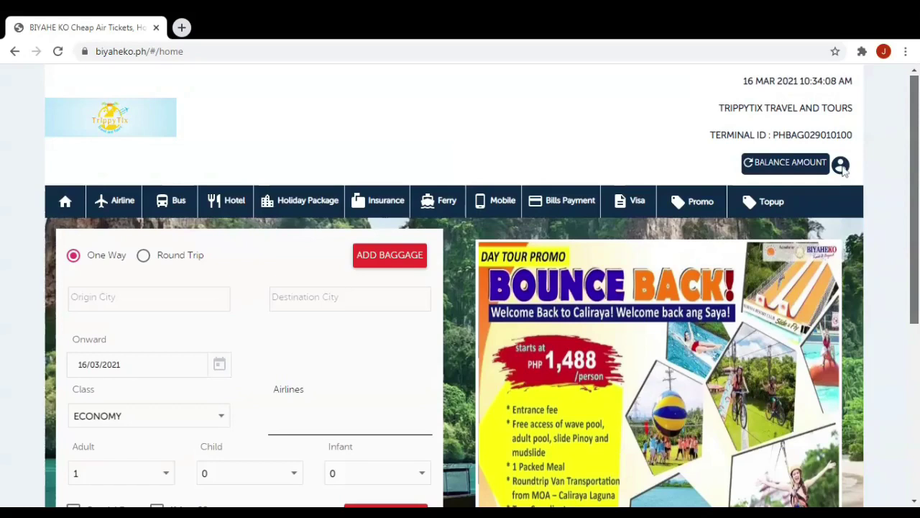
{"action": "left_click", "coordinate": [842, 166]}
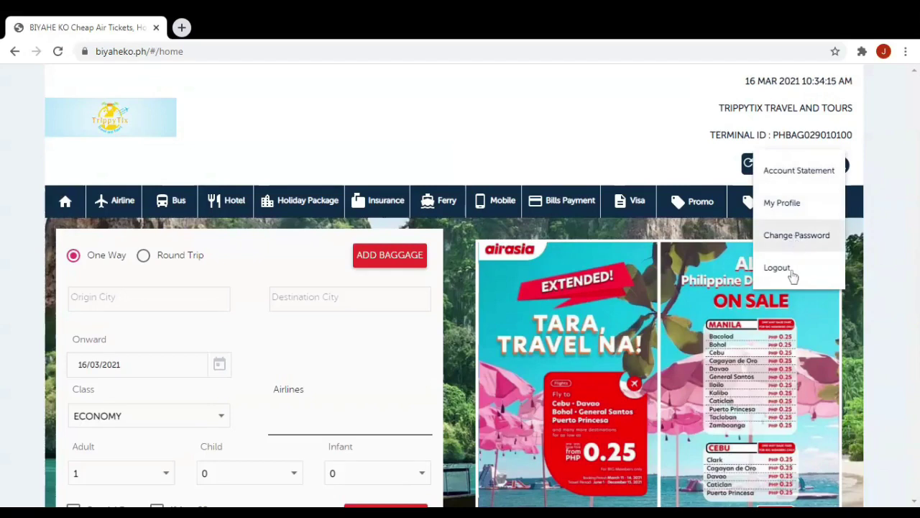
{"action": "left_click", "coordinate": [834, 172]}
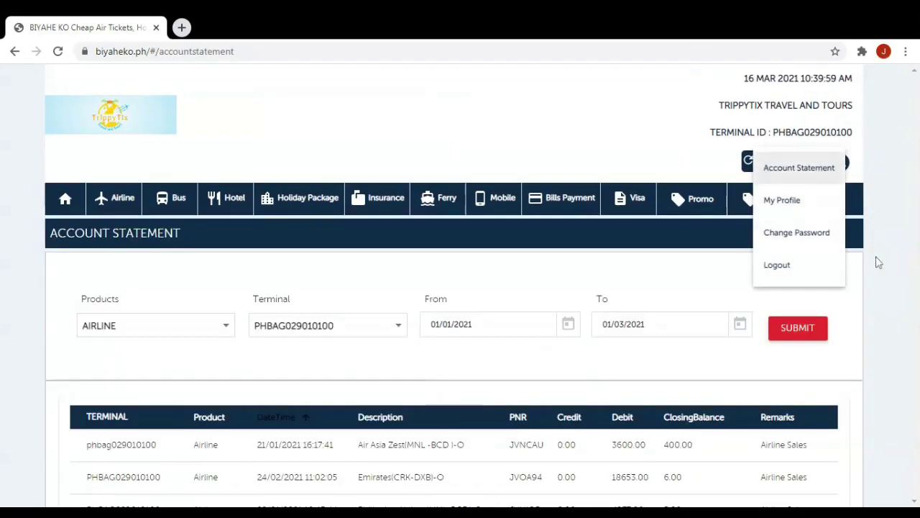
Filter the statement to AIRLINE transactions and return to the first results page.
{"action": "scroll", "coordinate": [230, 293], "scroll_direction": "down", "scroll_amount": 2}
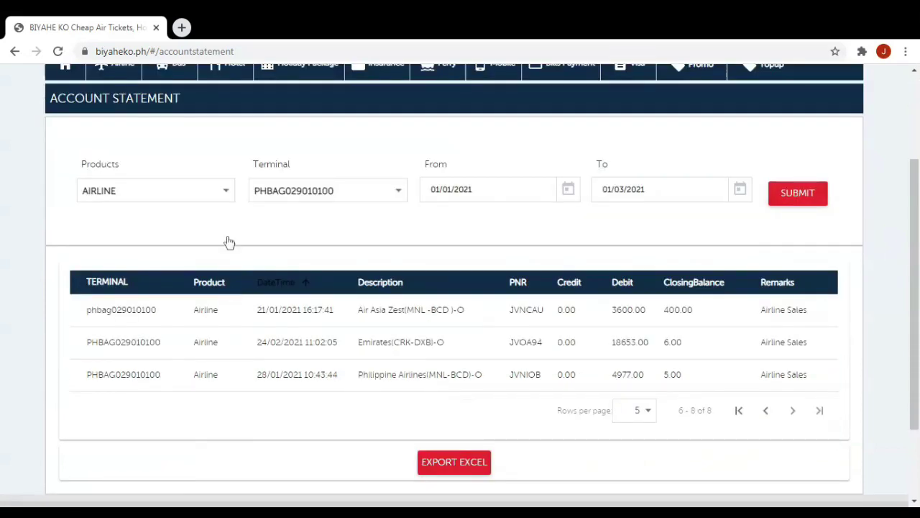
{"action": "left_click", "coordinate": [228, 195]}
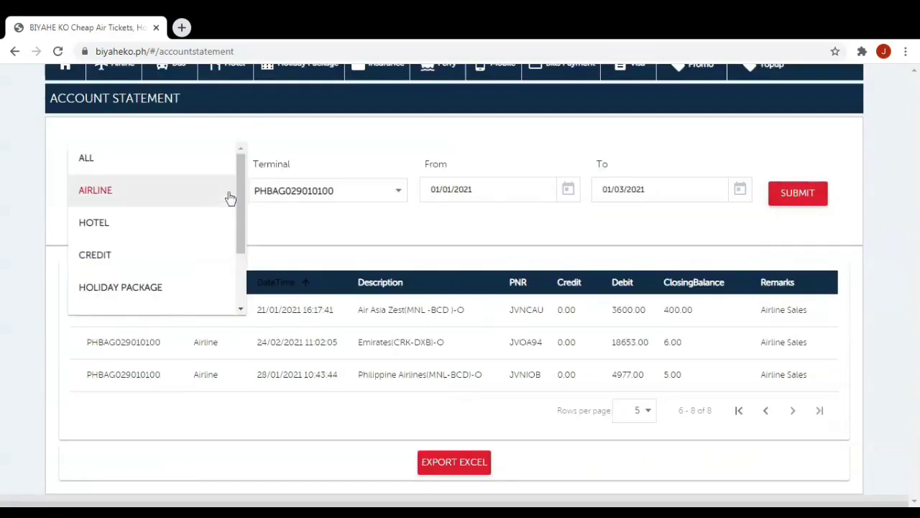
{"action": "left_click", "coordinate": [131, 196]}
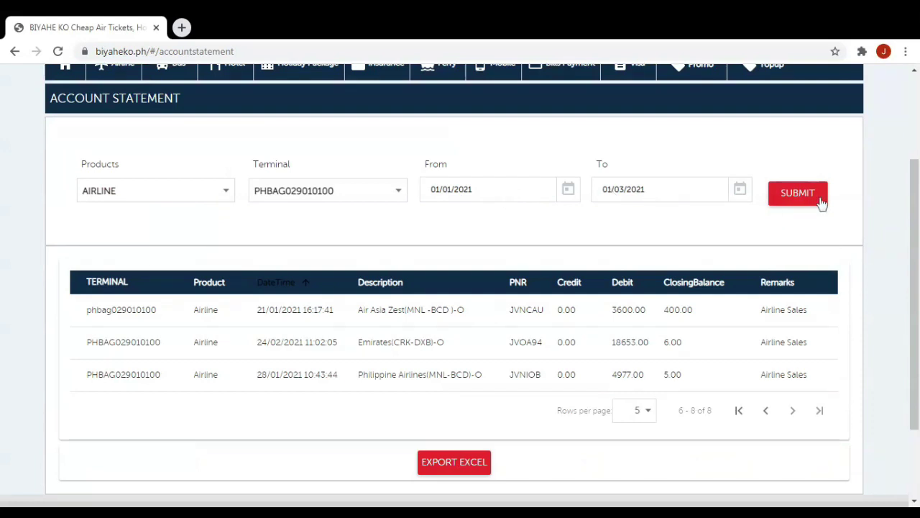
{"action": "left_click", "coordinate": [739, 410]}
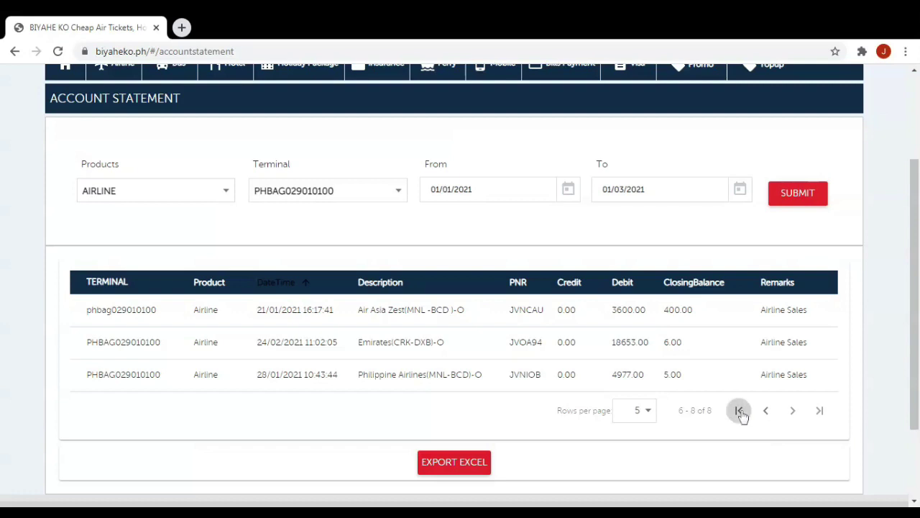
{"action": "scroll", "coordinate": [784, 456], "scroll_direction": "down", "scroll_amount": 2}
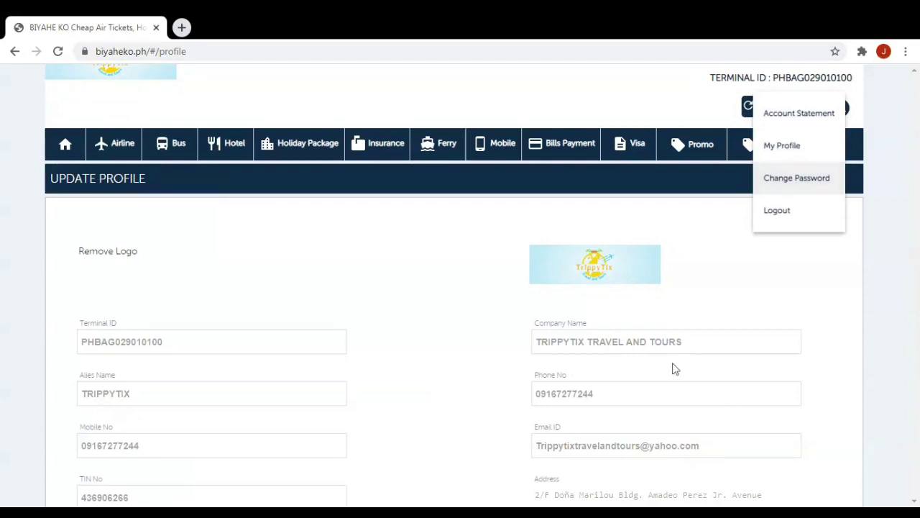
Switch the My Profile page into edit mode with EDIT PROFILE.
{"action": "scroll", "coordinate": [571, 427], "scroll_direction": "down", "scroll_amount": 2}
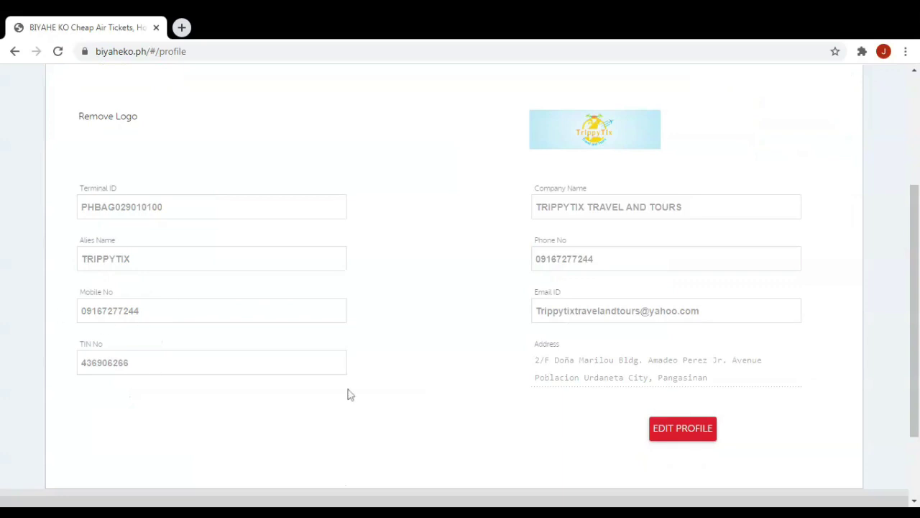
{"action": "left_click", "coordinate": [674, 435]}
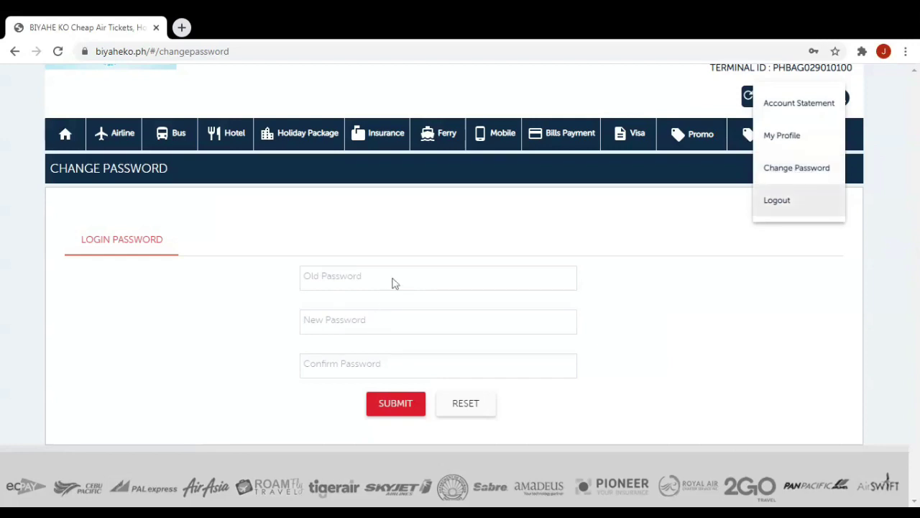
Submit the Change Password form with the new password field left empty.
{"action": "left_click", "coordinate": [310, 323]}
{"action": "left_click", "coordinate": [656, 333]}
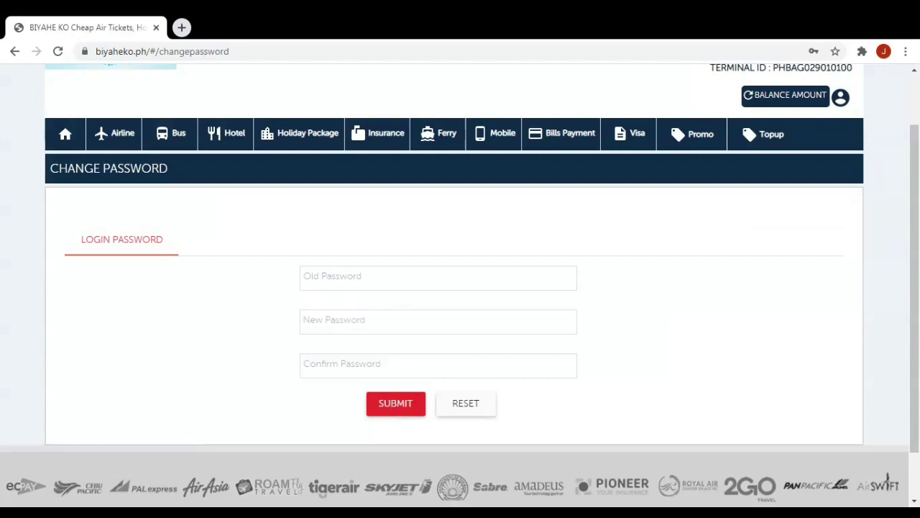
{"action": "left_click", "coordinate": [401, 407]}
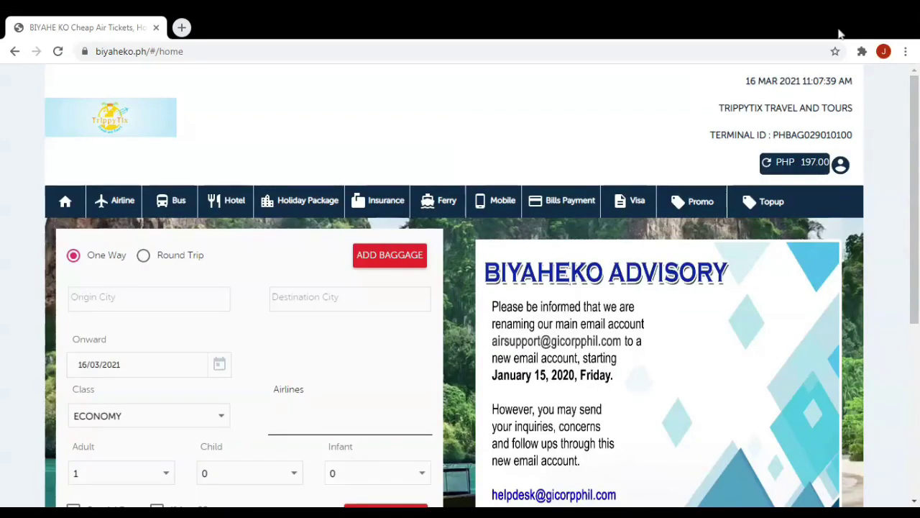
Go to the BANK DEPOSIT page from the home page's bottom bar.
{"action": "scroll", "coordinate": [916, 227], "scroll_direction": "down", "scroll_amount": 3}
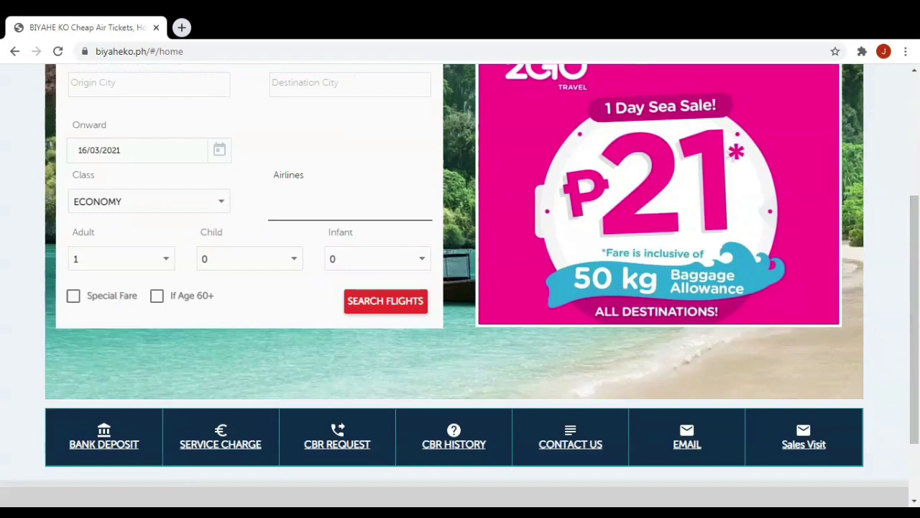
{"action": "left_click", "coordinate": [121, 451]}
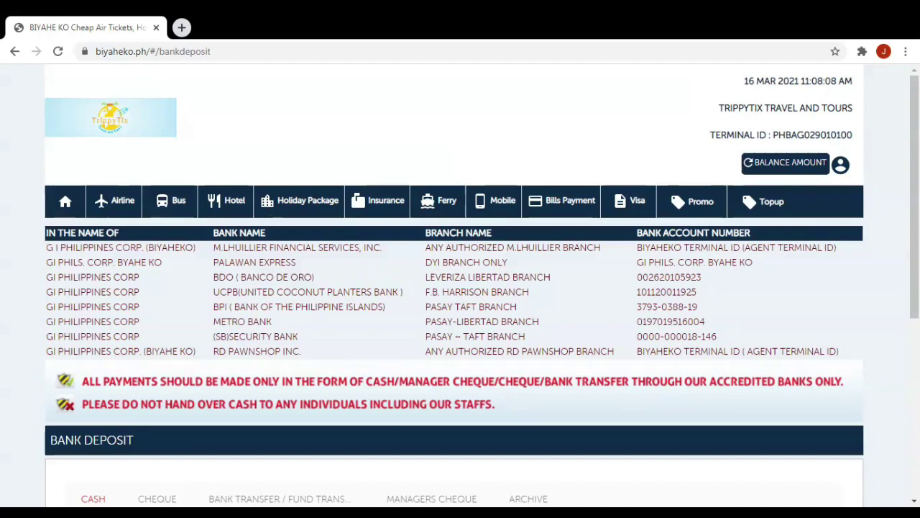
{"action": "scroll", "coordinate": [578, 304], "scroll_direction": "down", "scroll_amount": 1}
{"action": "scroll", "coordinate": [335, 295], "scroll_direction": "down", "scroll_amount": 2}
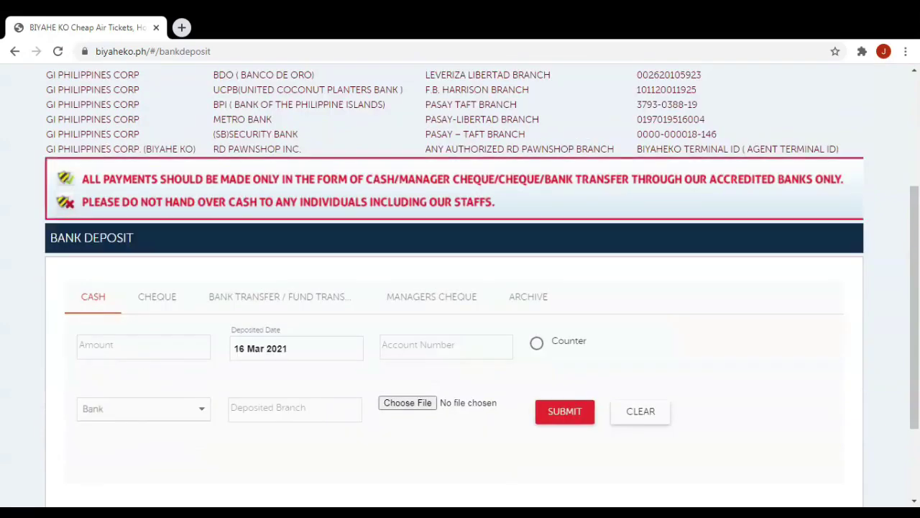
{"action": "left_click", "coordinate": [138, 349]}
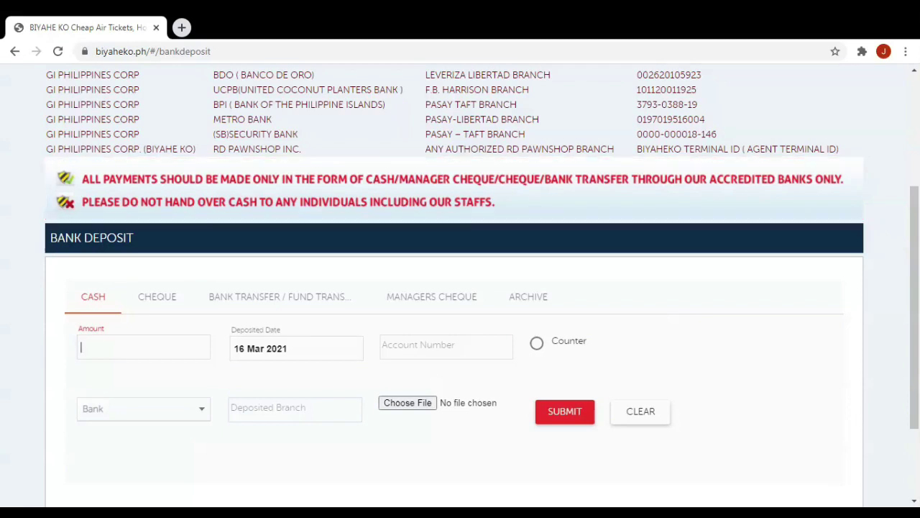
{"action": "key", "text": "Tab"}
{"action": "left_click", "coordinate": [701, 108]}
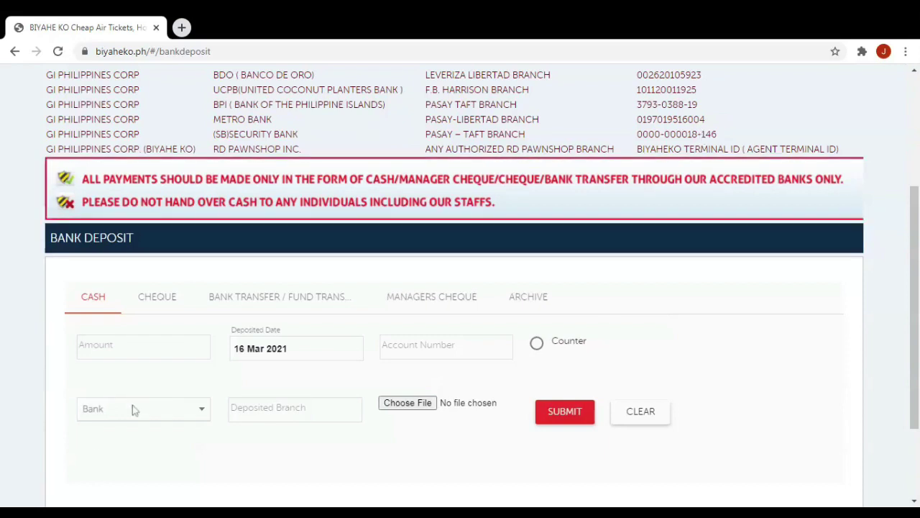
{"action": "left_click", "coordinate": [163, 408]}
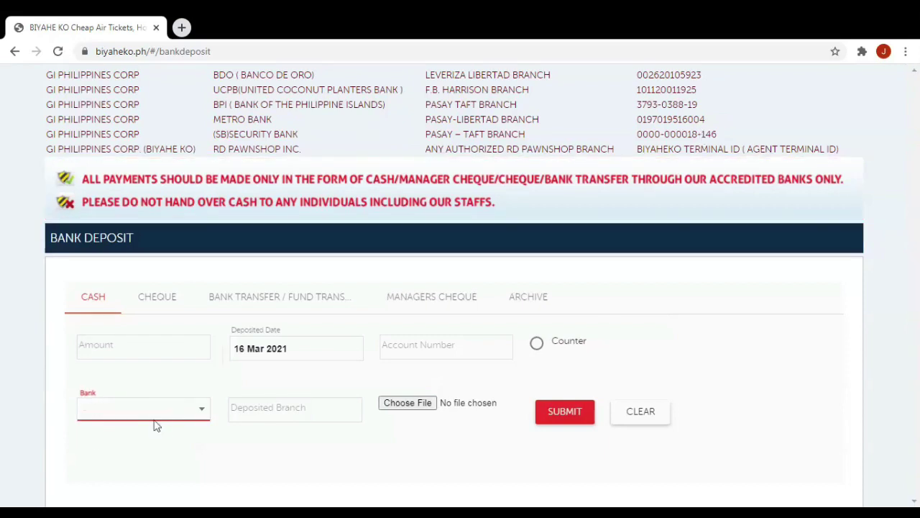
{"action": "left_click", "coordinate": [204, 416]}
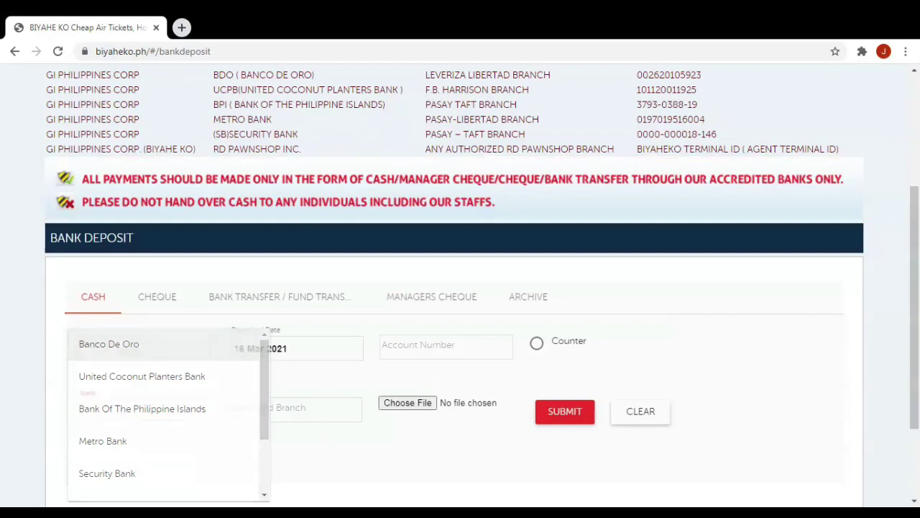
{"action": "key", "text": "Escape"}
{"action": "key", "text": "Tab"}
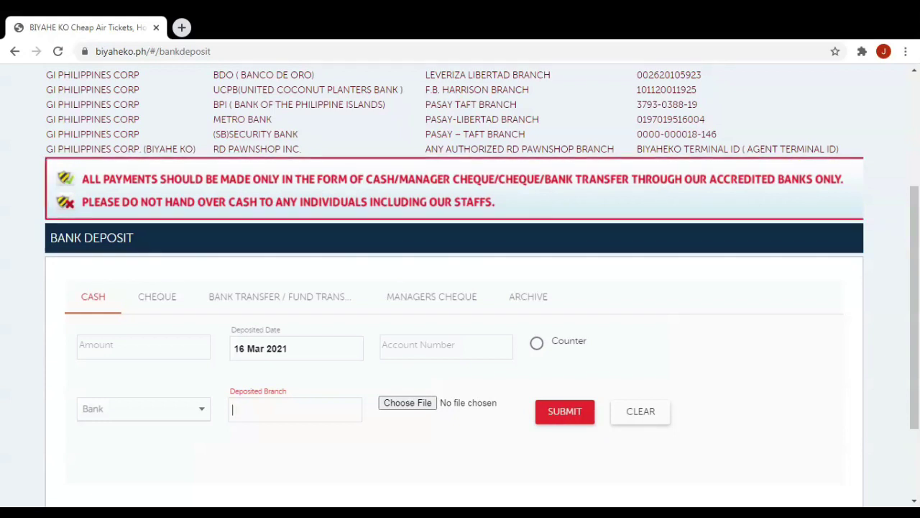
{"action": "left_click_drag", "start_coordinate": [915, 411], "coordinate": [917, 336]}
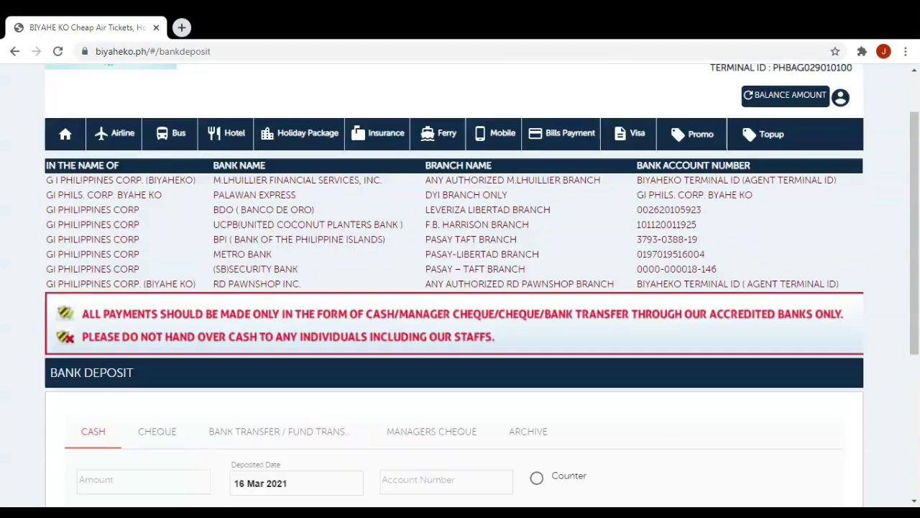
Refresh the balance to show PHP 197.00, then go back to the home page.
{"action": "left_click", "coordinate": [747, 95]}
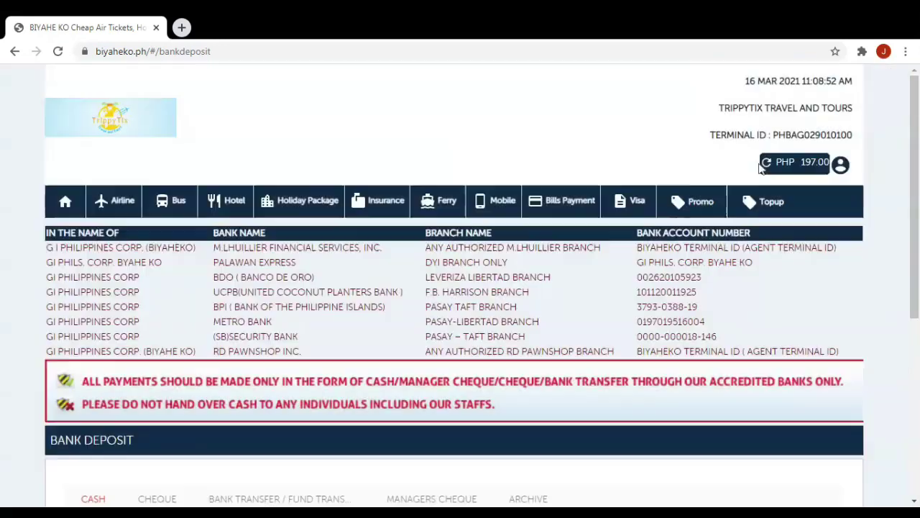
{"action": "scroll", "coordinate": [460, 288], "scroll_direction": "down", "scroll_amount": 3}
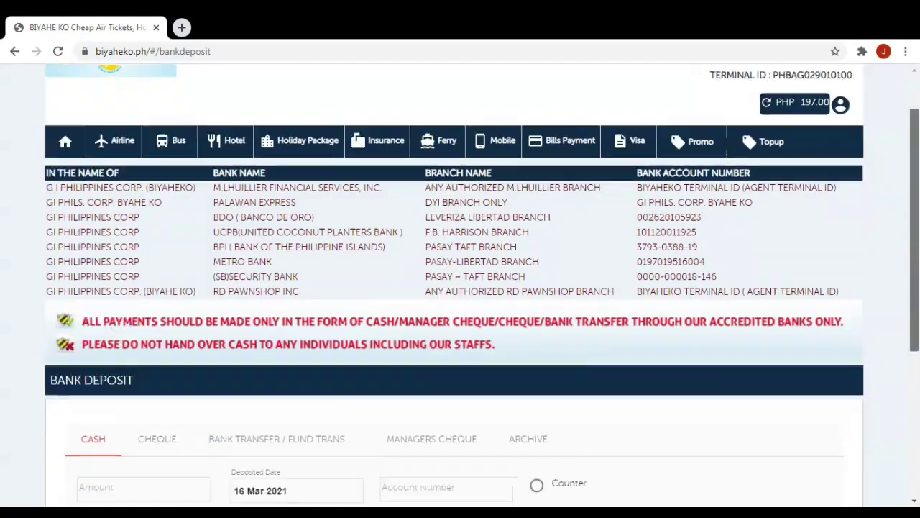
{"action": "scroll", "coordinate": [460, 288], "scroll_direction": "down", "scroll_amount": 1}
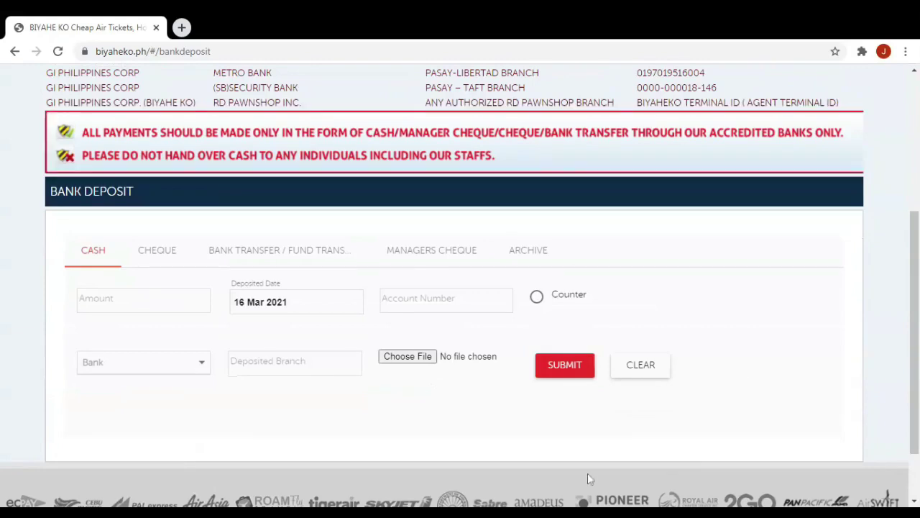
{"action": "key", "text": "alt+Left"}
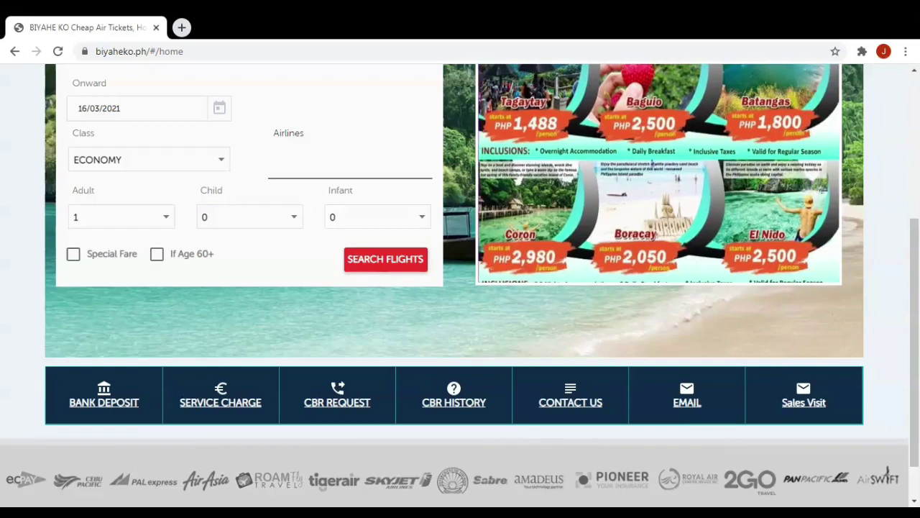
Open the Service Charge page and view the international, then domestic charges.
{"action": "left_click", "coordinate": [223, 407]}
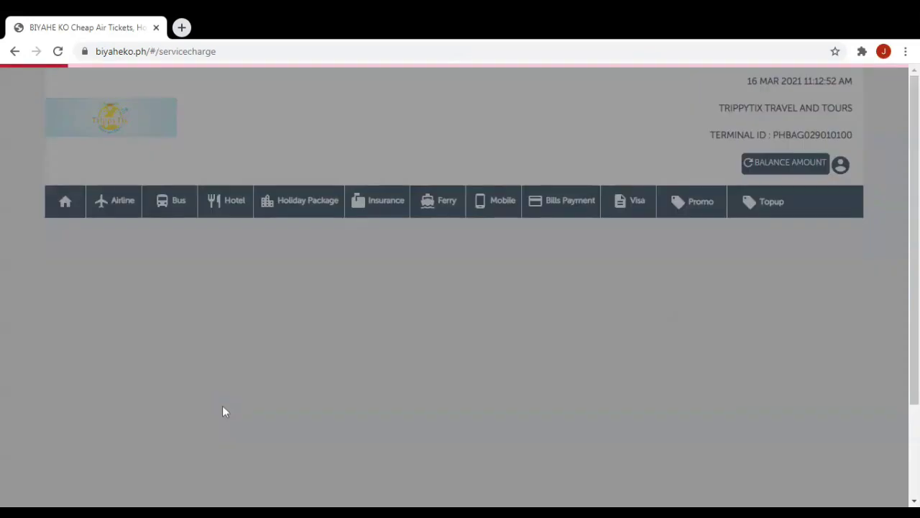
{"action": "scroll", "coordinate": [293, 395], "scroll_direction": "down", "scroll_amount": 1}
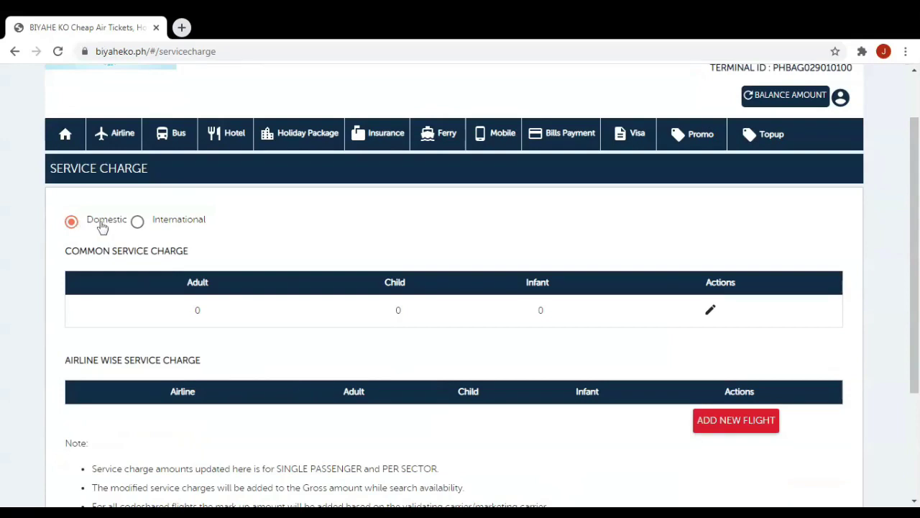
{"action": "left_click", "coordinate": [144, 222]}
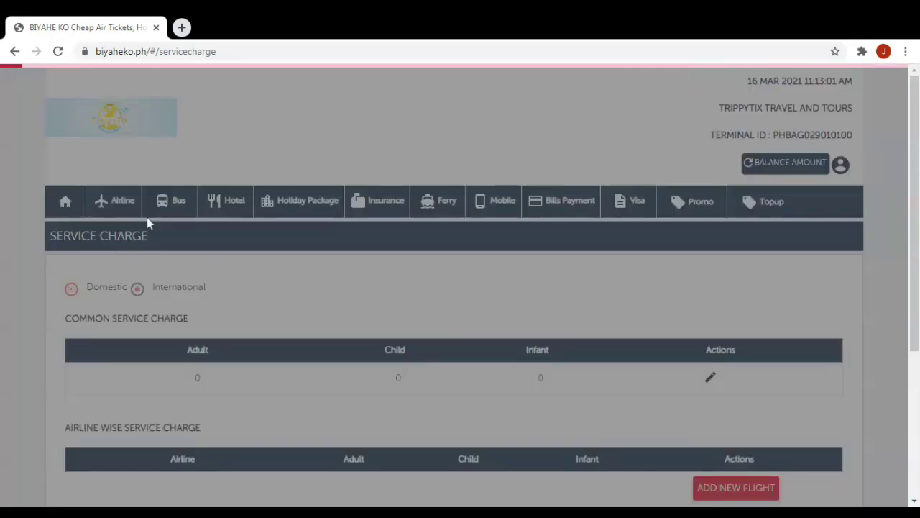
{"action": "scroll", "coordinate": [230, 312], "scroll_direction": "down", "scroll_amount": 1}
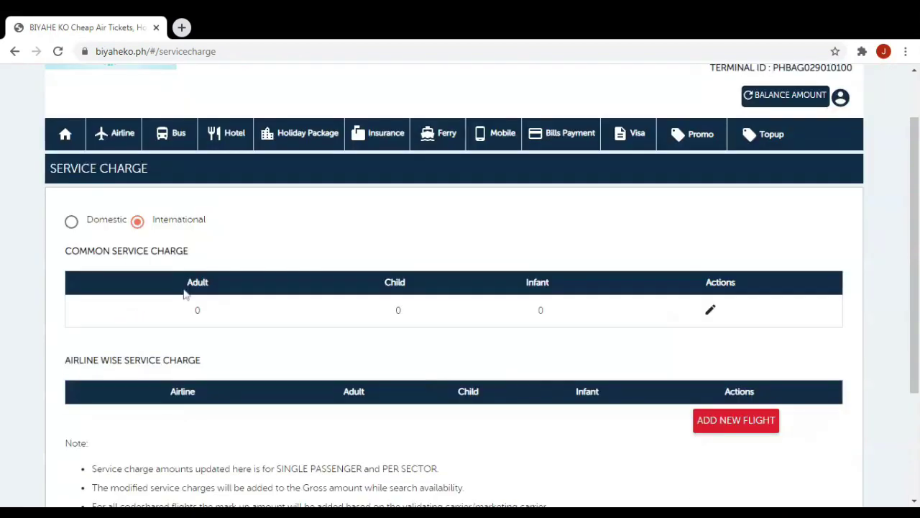
{"action": "left_click", "coordinate": [92, 228]}
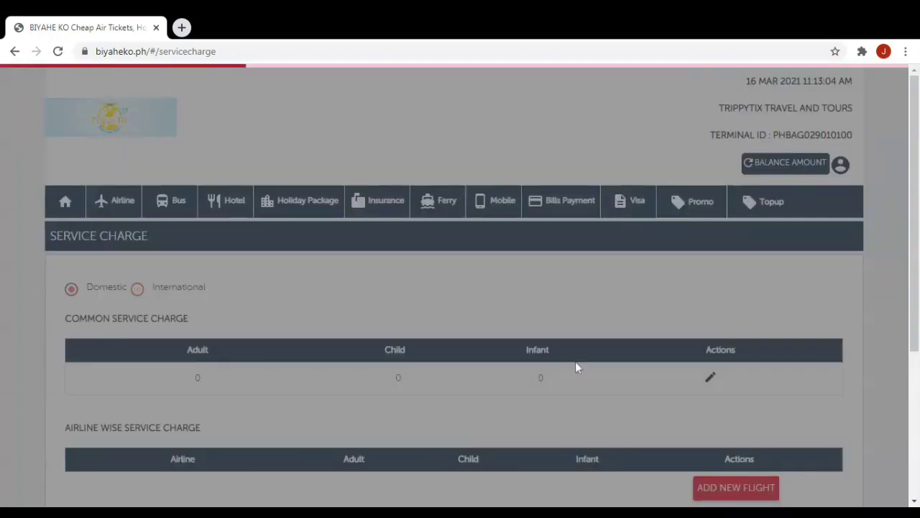
Save domestic common service charges of 300 adult, 200 child, 100 infant.
{"action": "left_click", "coordinate": [710, 377]}
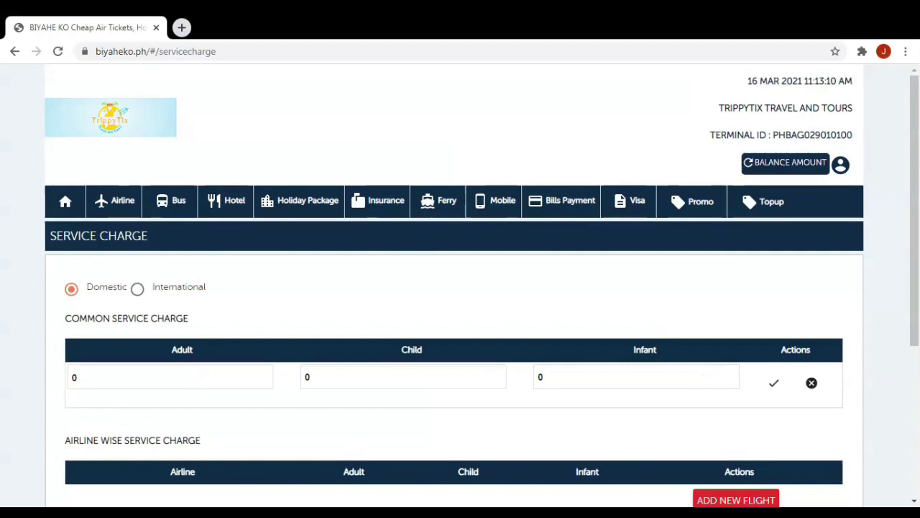
{"action": "type", "text": "300"}
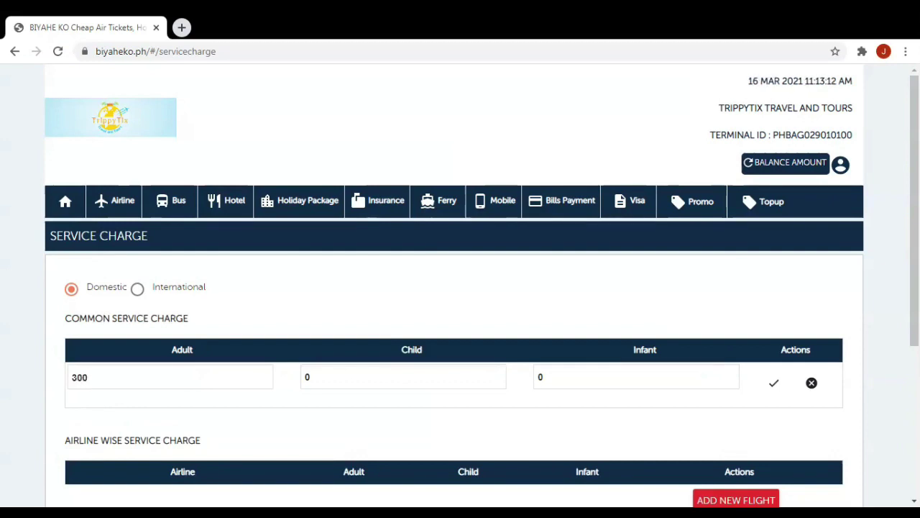
{"action": "key", "text": "Tab"}
{"action": "key", "text": "BackSpace"}
{"action": "type", "text": "200"}
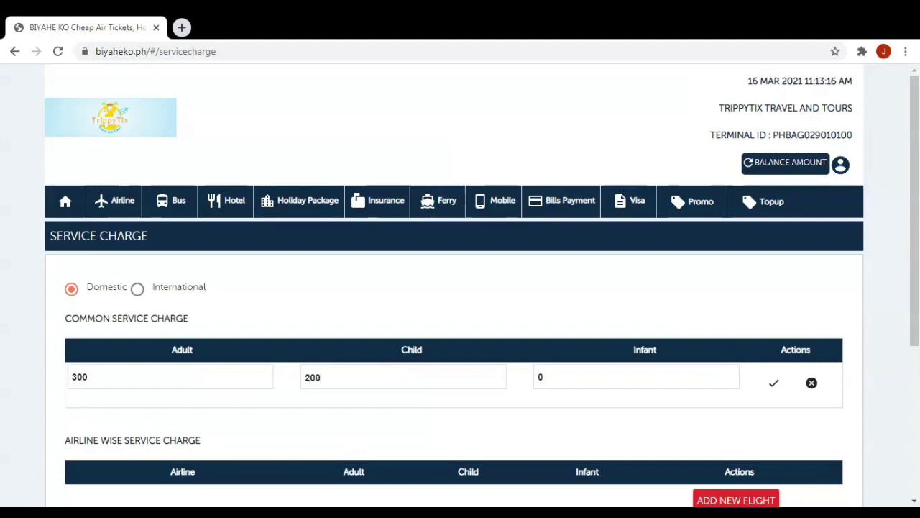
{"action": "key", "text": "Tab"}
{"action": "key", "text": "BackSpace"}
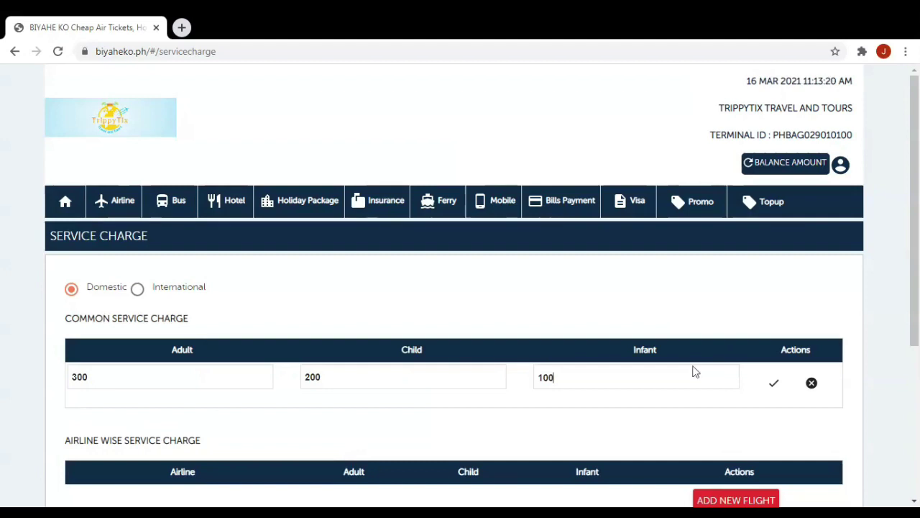
{"action": "left_click", "coordinate": [775, 390]}
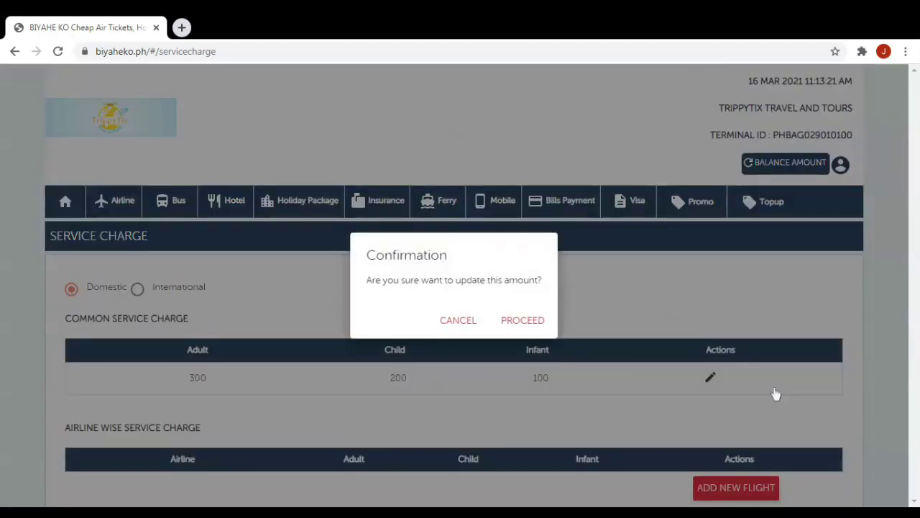
{"action": "left_click", "coordinate": [513, 324]}
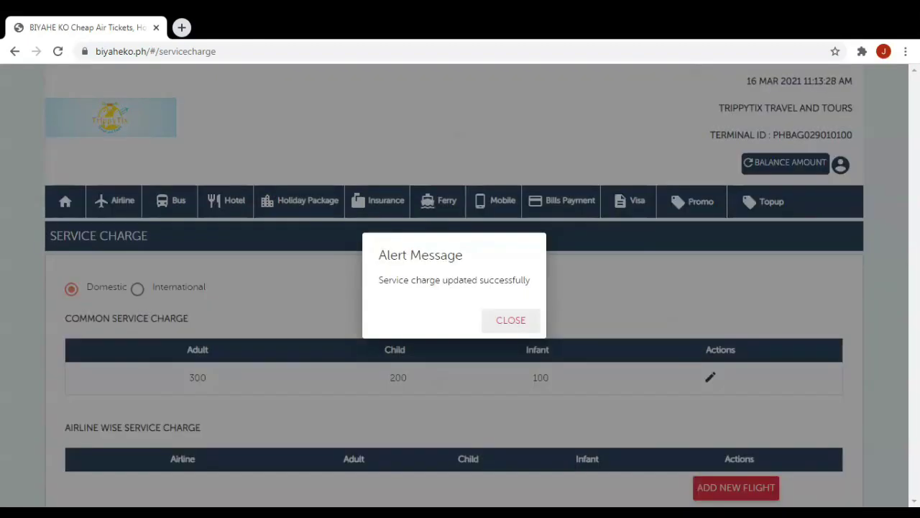
{"action": "left_click", "coordinate": [511, 320]}
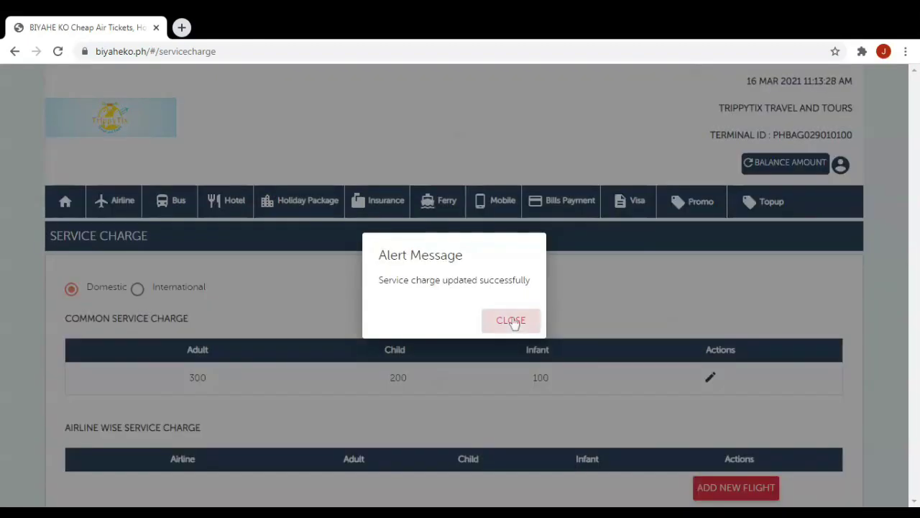
Begin editing the international common charges, selecting the Adult value.
{"action": "left_click", "coordinate": [138, 290]}
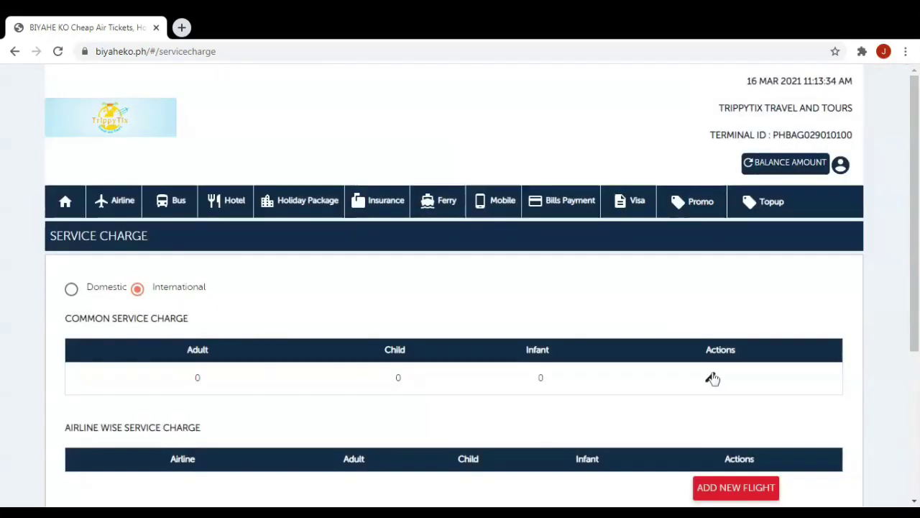
{"action": "left_click", "coordinate": [711, 377]}
{"action": "left_click_drag", "start_coordinate": [77, 378], "coordinate": [51, 371]}
Save international charges of 500 adult, 300 child, 200 infant and close the success alert.
{"action": "type", "text": "500"}
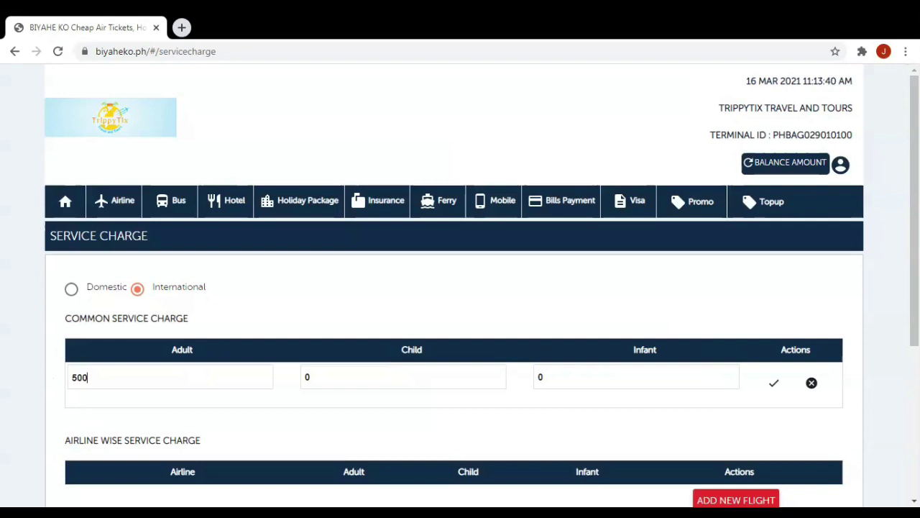
{"action": "key", "text": "Tab"}
{"action": "key", "text": "BackSpace"}
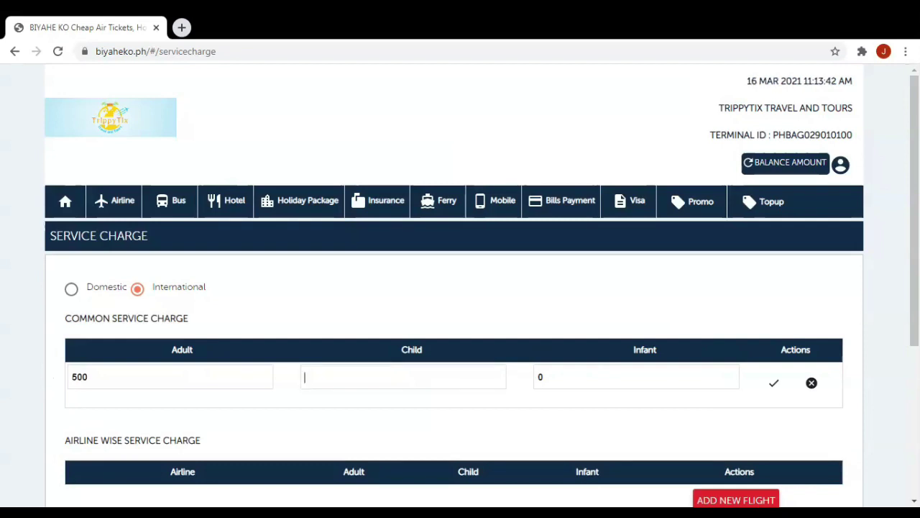
{"action": "key", "text": "Tab"}
{"action": "type", "text": "200"}
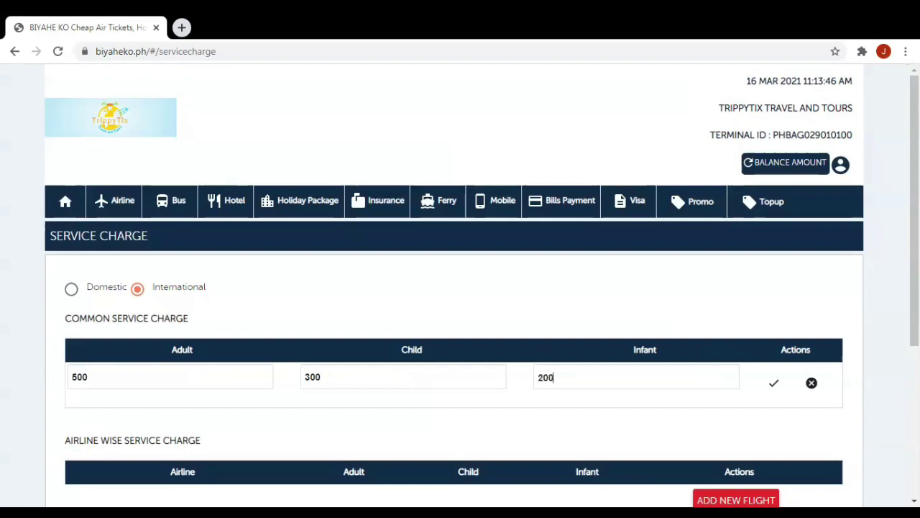
{"action": "left_click", "coordinate": [775, 385]}
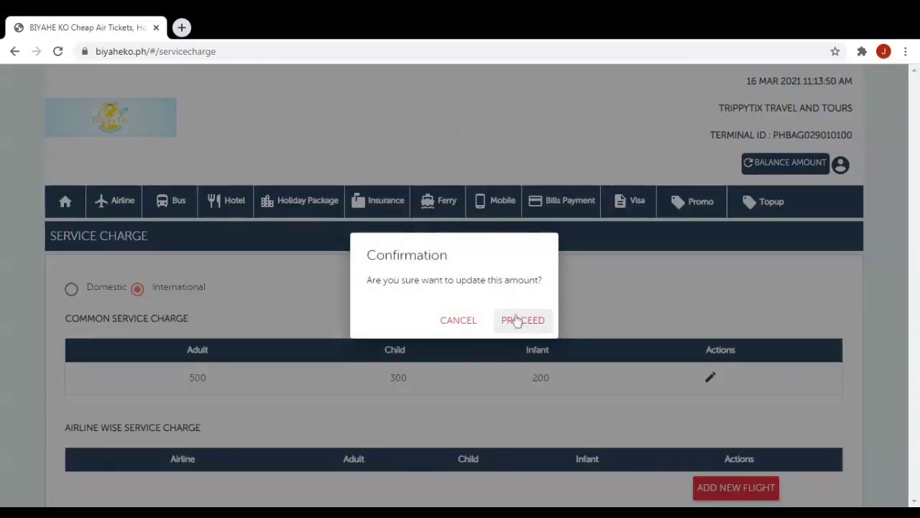
{"action": "left_click", "coordinate": [517, 321]}
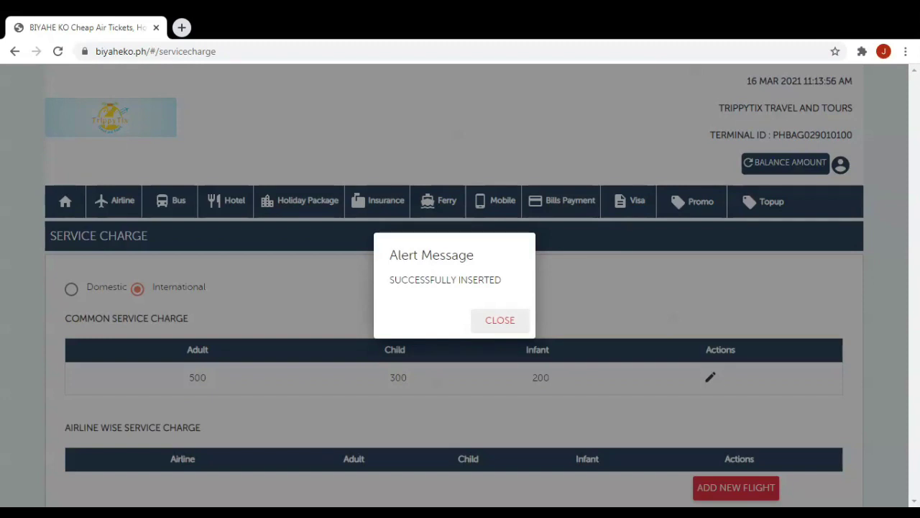
{"action": "left_click", "coordinate": [499, 320]}
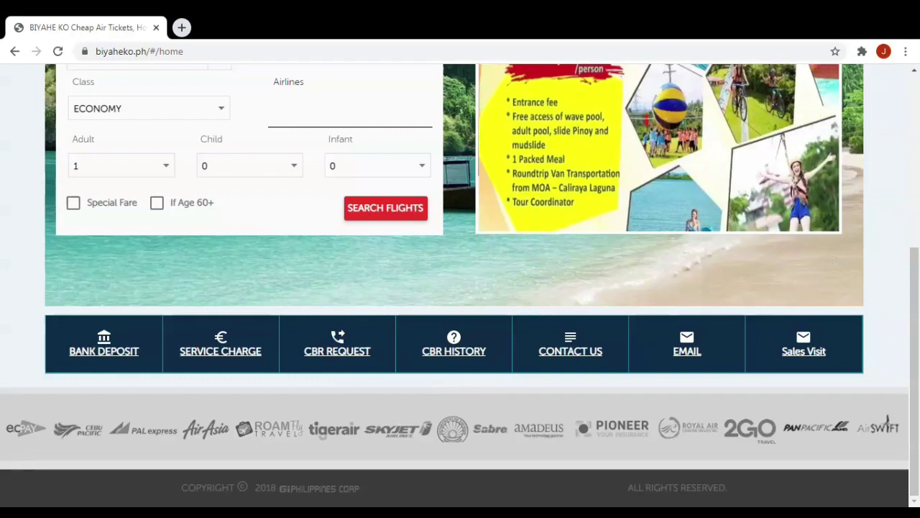
Open the CBR Request form and choose INTERNATIONAL AIRLINE as the product.
{"action": "left_click", "coordinate": [328, 358]}
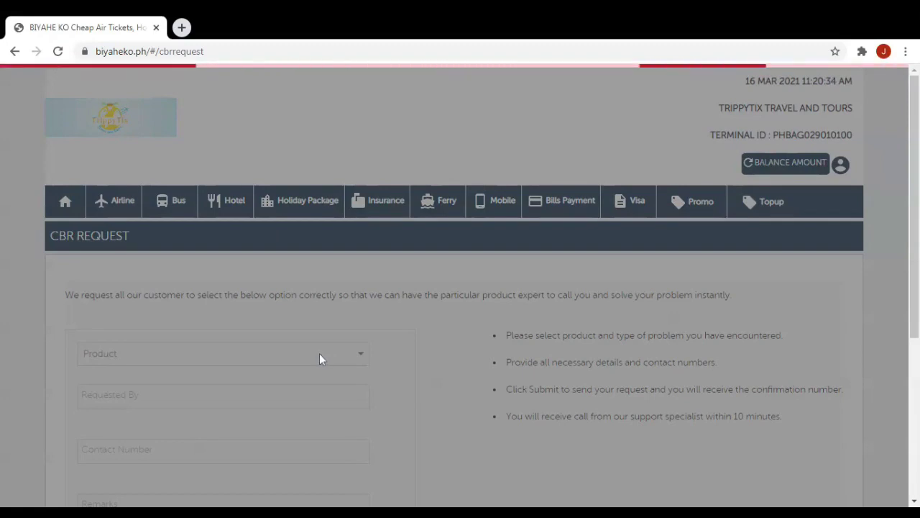
{"action": "scroll", "coordinate": [322, 359], "scroll_direction": "down", "scroll_amount": 1}
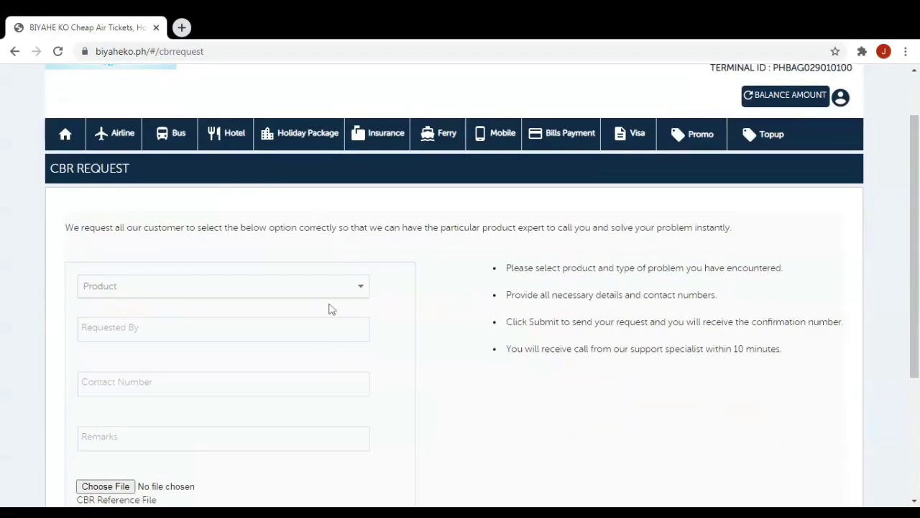
{"action": "left_click", "coordinate": [345, 290]}
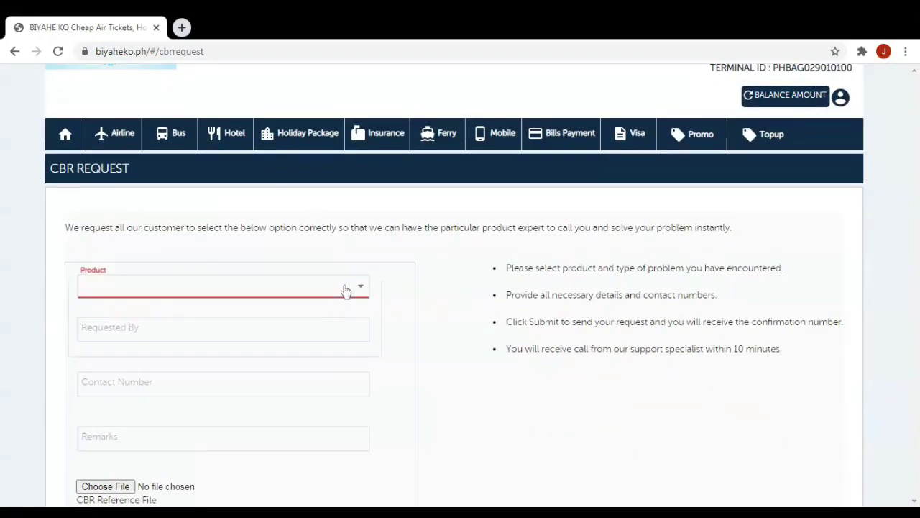
{"action": "left_click", "coordinate": [167, 287]}
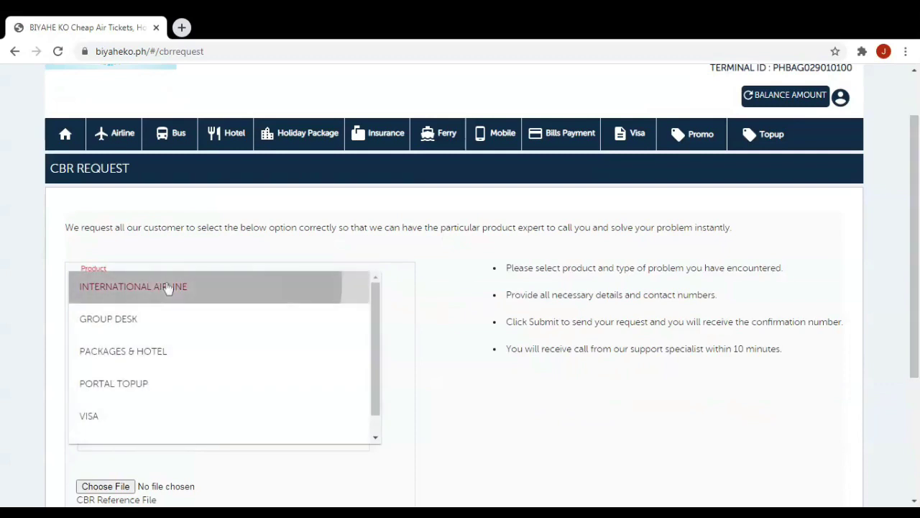
{"action": "scroll", "coordinate": [158, 381], "scroll_direction": "down", "scroll_amount": 2}
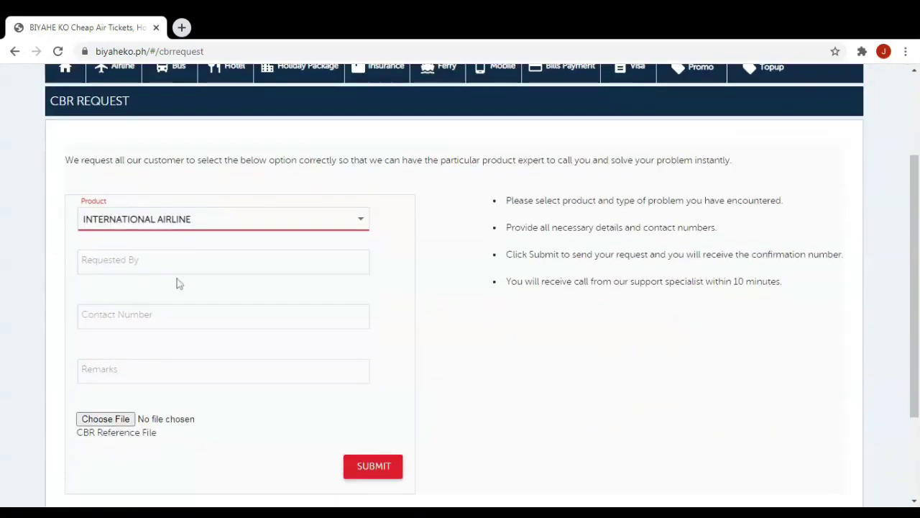
Enter the requester's name, a contact number and remark 'airline booking error', then go back home.
{"action": "left_click", "coordinate": [176, 262]}
{"action": "type", "text": "estela"}
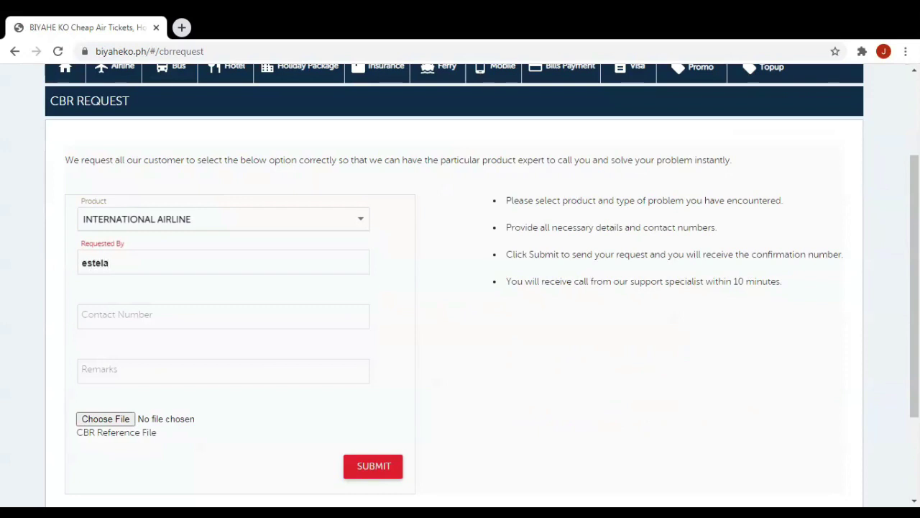
{"action": "left_click", "coordinate": [223, 317]}
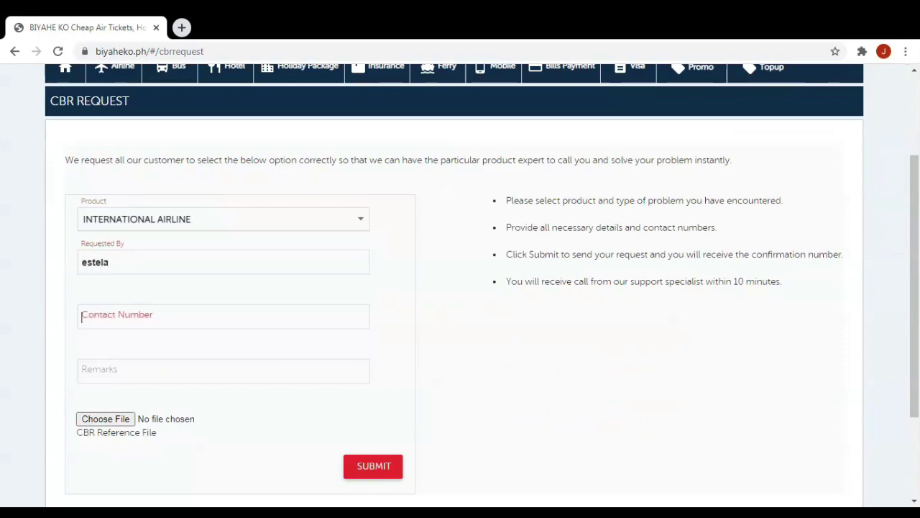
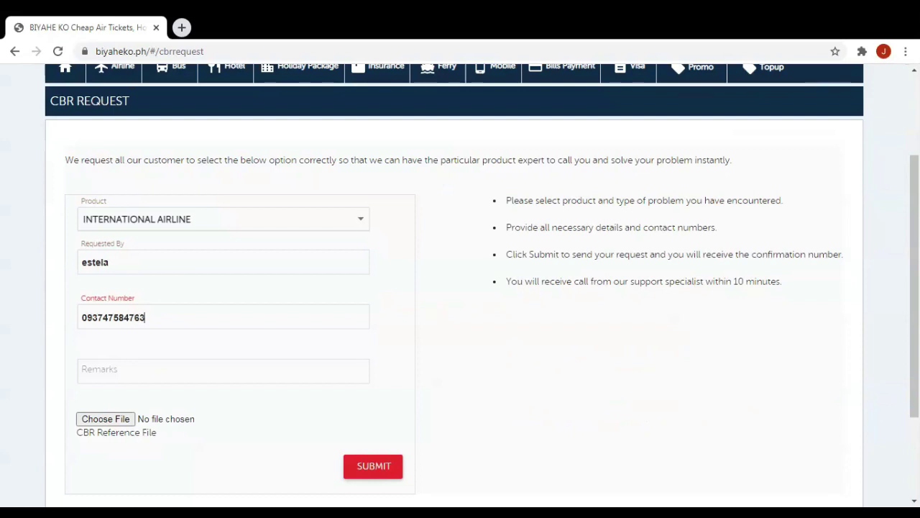
{"action": "left_click", "coordinate": [222, 371]}
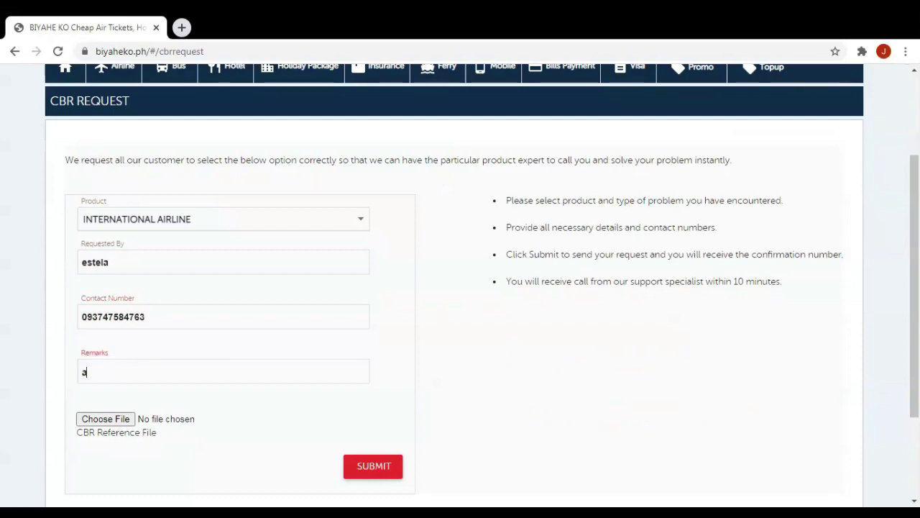
{"action": "type", "text": "airline booking error"}
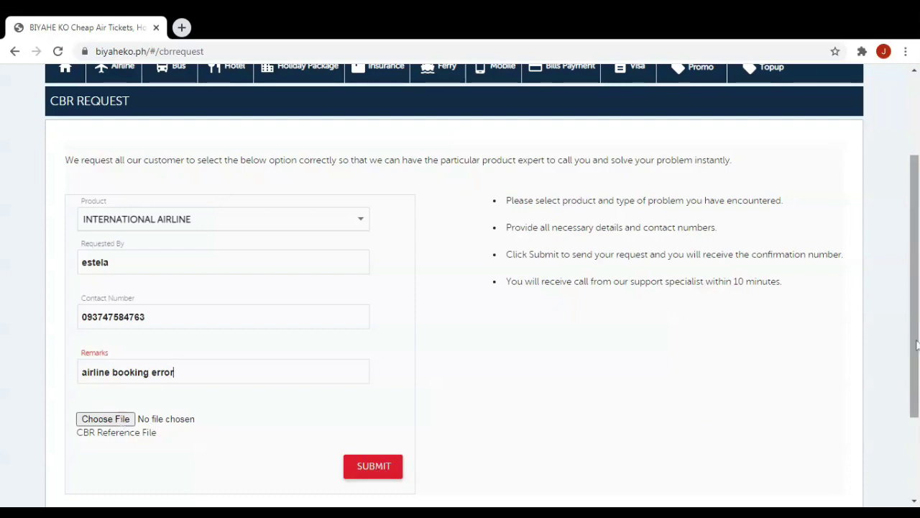
{"action": "left_click_drag", "start_coordinate": [915, 342], "coordinate": [916, 348]}
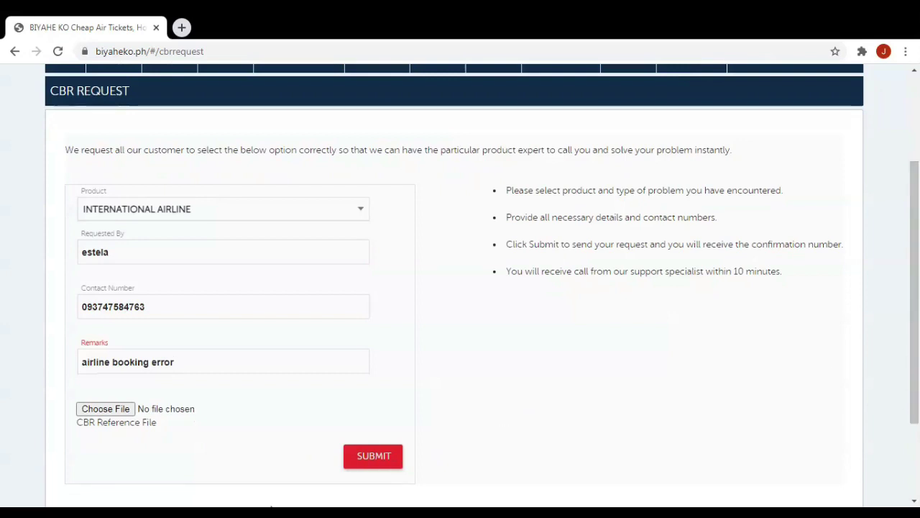
{"action": "key", "text": "alt+Left"}
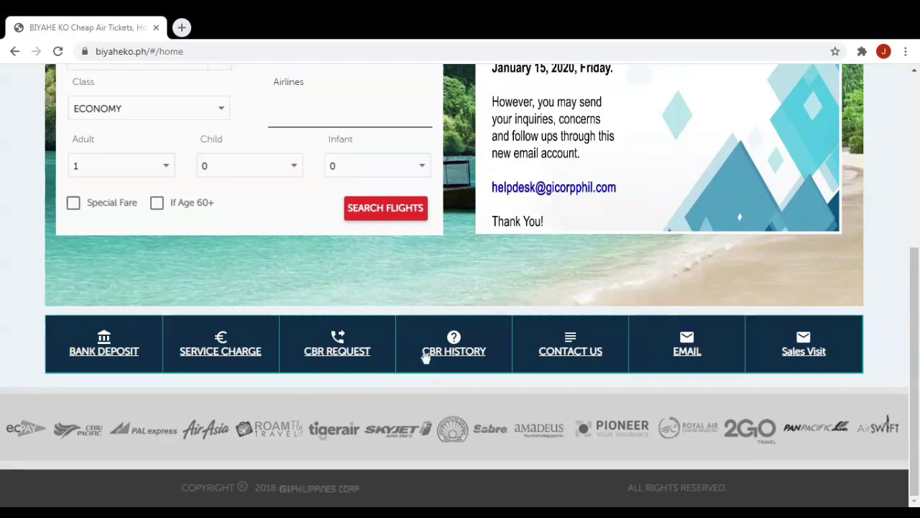
Open CBR HISTORY and scroll the request table right to read the full support remarks.
{"action": "left_click", "coordinate": [472, 356]}
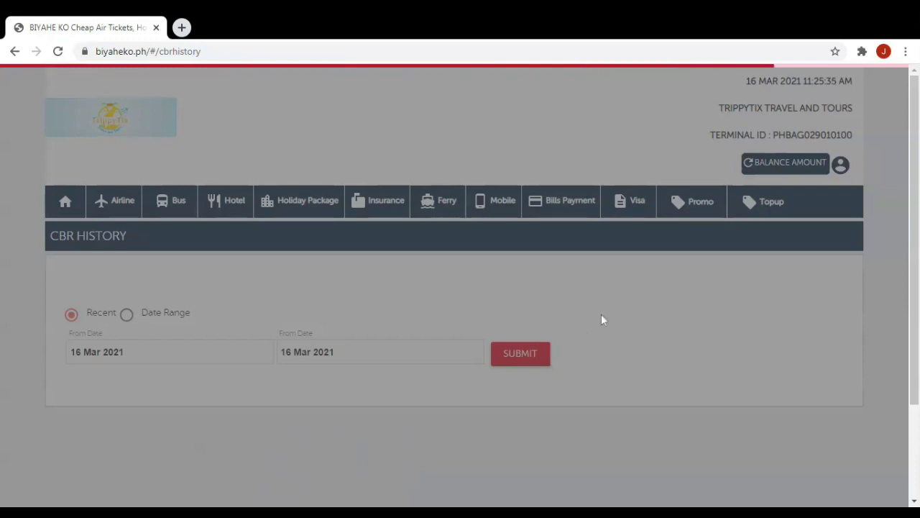
{"action": "scroll", "coordinate": [602, 317], "scroll_direction": "down", "scroll_amount": 2}
{"action": "scroll", "coordinate": [602, 316], "scroll_direction": "down", "scroll_amount": 1}
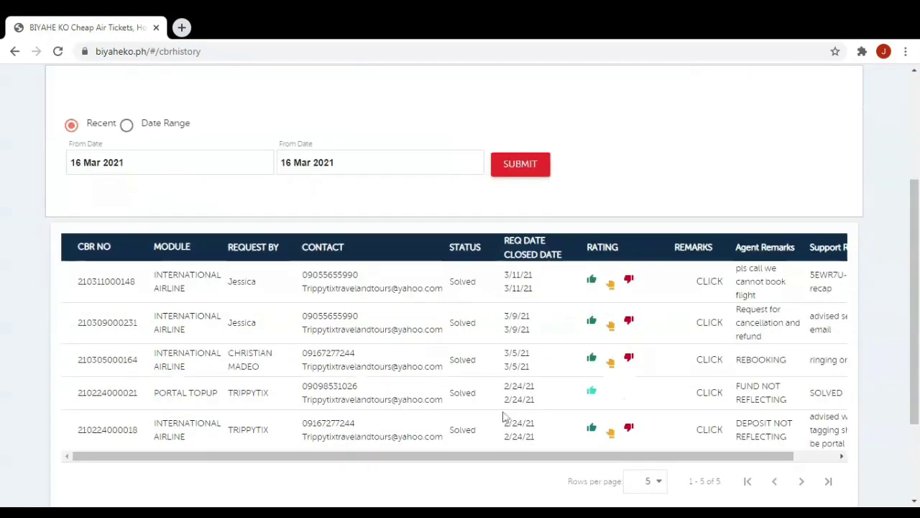
{"action": "left_click_drag", "start_coordinate": [520, 456], "coordinate": [677, 451]}
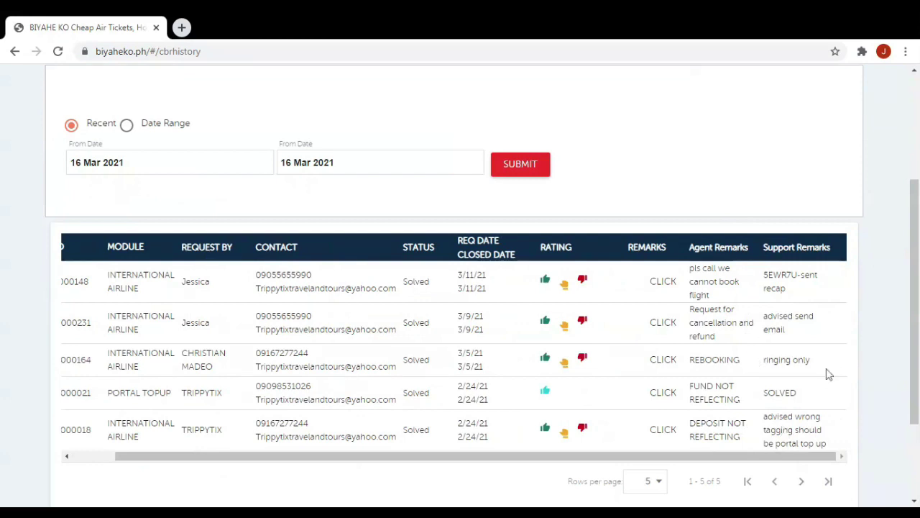
{"action": "scroll", "coordinate": [912, 296], "scroll_direction": "down", "scroll_amount": 1}
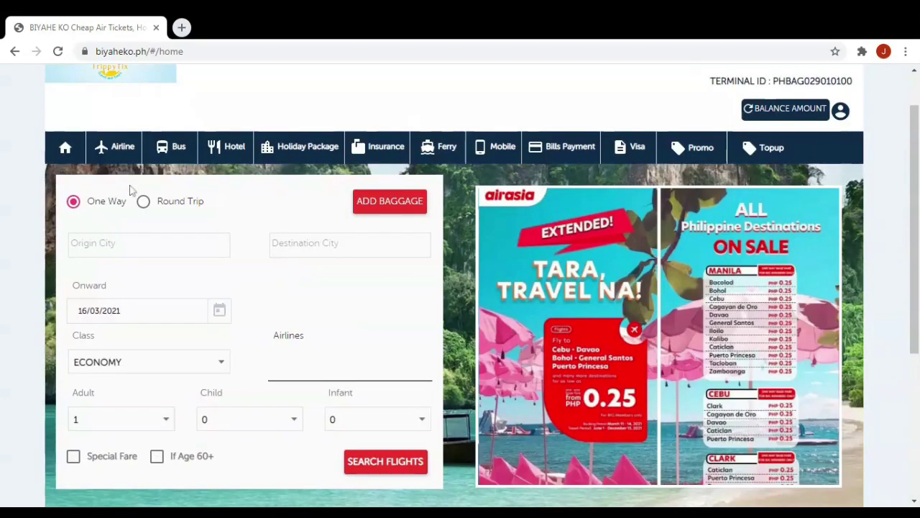
Go to the airline ticket search through the Airline menu's AIRLINE entry.
{"action": "left_click", "coordinate": [126, 159]}
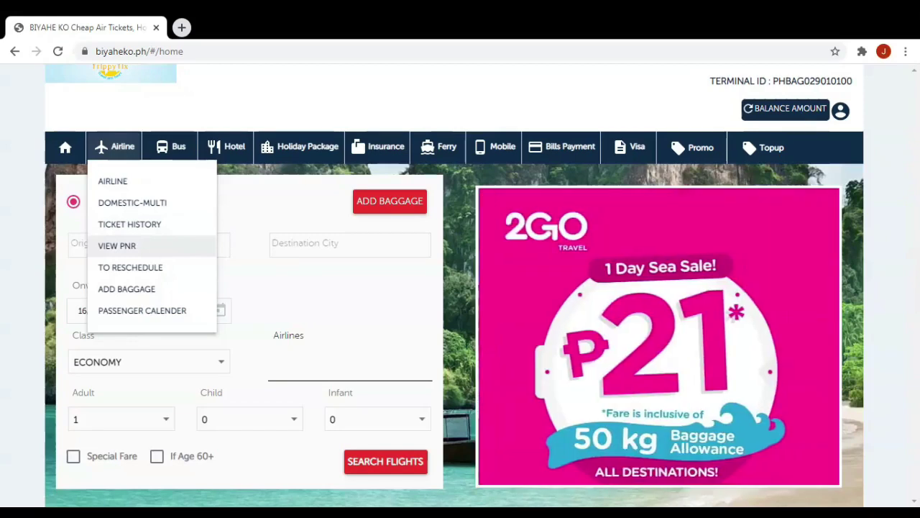
{"action": "left_click", "coordinate": [156, 185]}
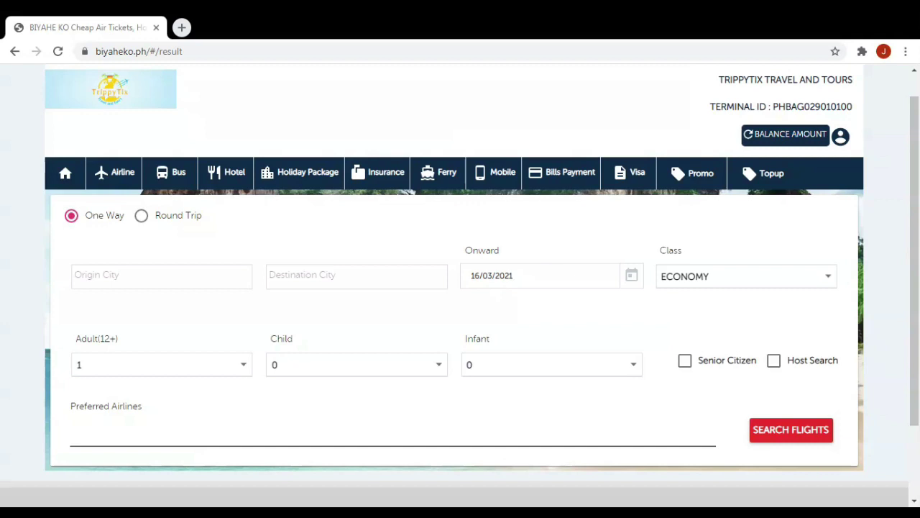
{"action": "left_click", "coordinate": [151, 219]}
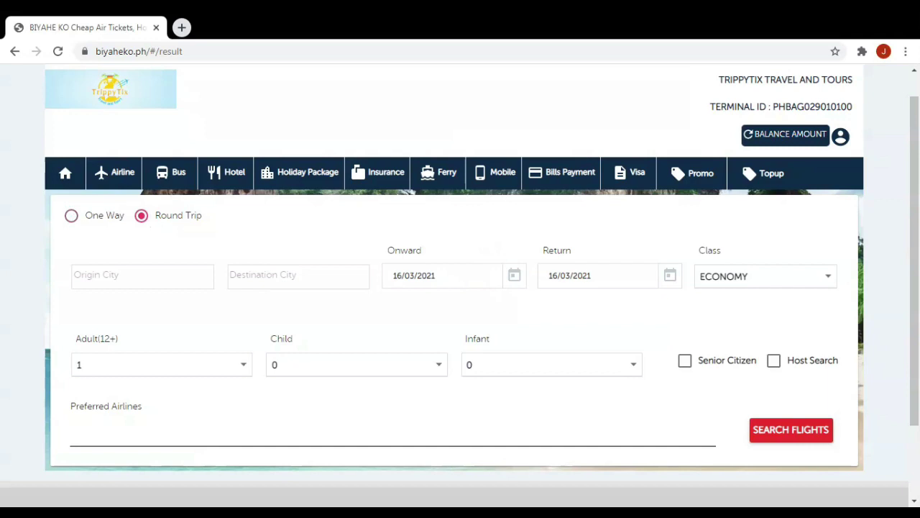
{"action": "left_click", "coordinate": [103, 216]}
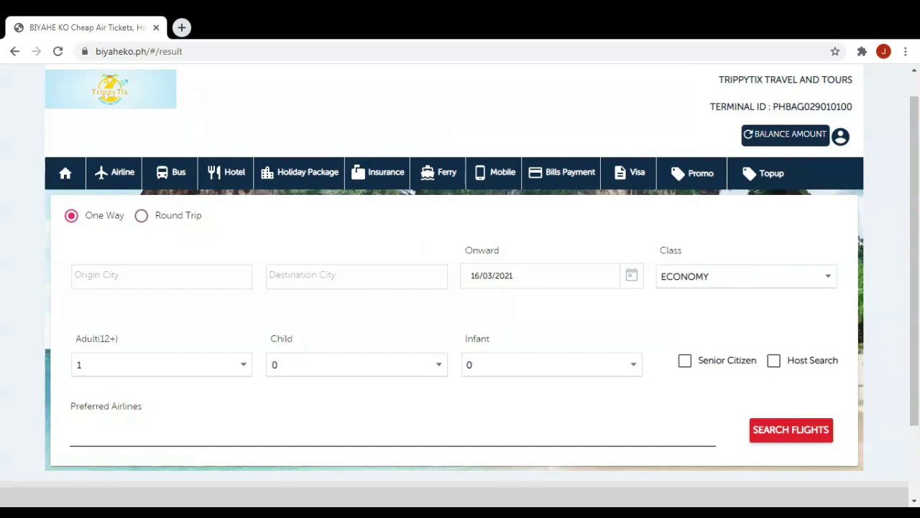
{"action": "scroll", "coordinate": [99, 211], "scroll_direction": "down", "scroll_amount": 3}
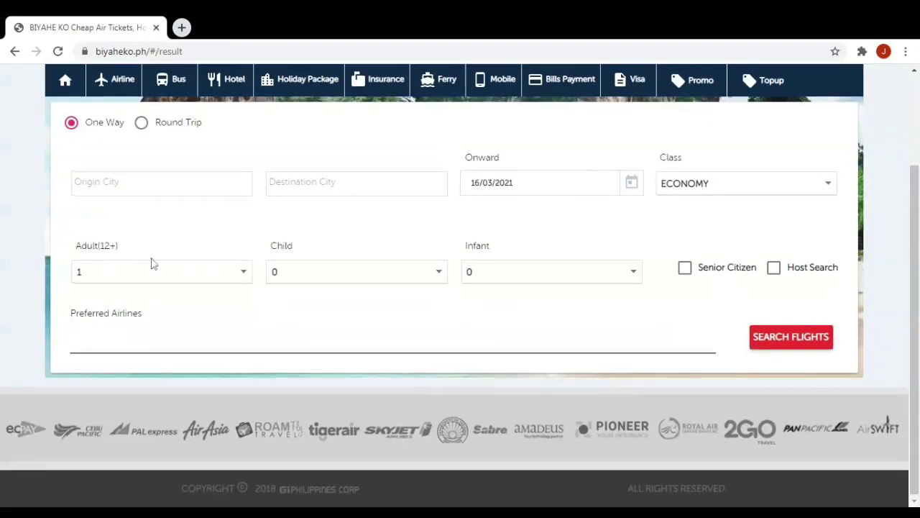
{"action": "scroll", "coordinate": [152, 263], "scroll_direction": "up", "scroll_amount": 2}
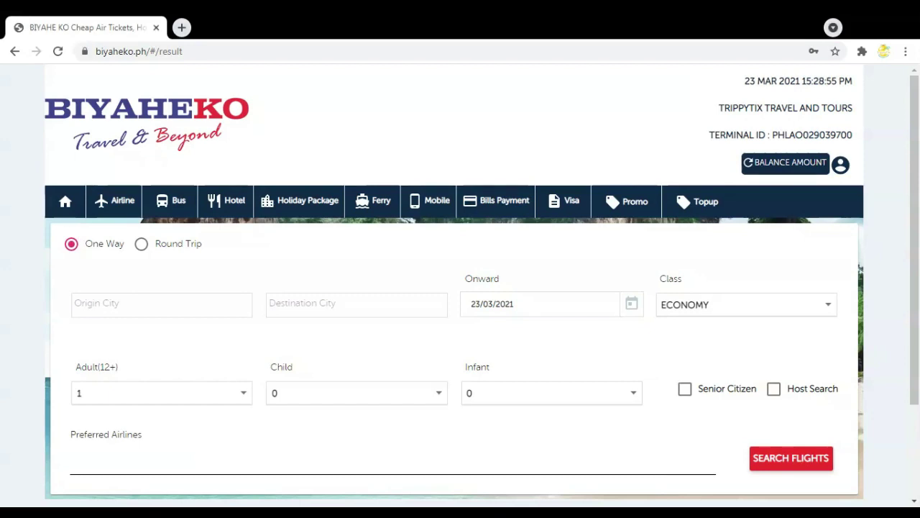
Make it a round trip from Manila (MNL) to Caticlan (MPH).
{"action": "scroll", "coordinate": [461, 288], "scroll_direction": "down", "scroll_amount": 2}
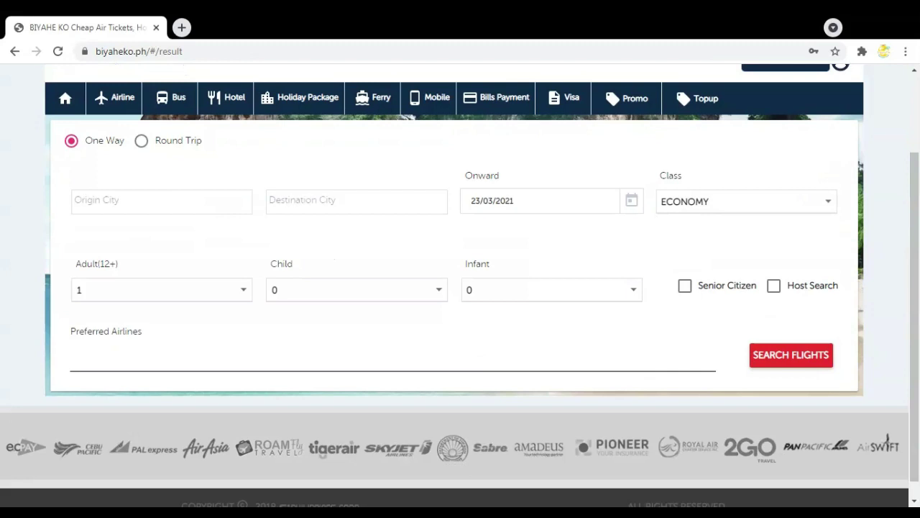
{"action": "left_click", "coordinate": [154, 145]}
{"action": "left_click", "coordinate": [143, 202]}
{"action": "type", "text": "MNL"}
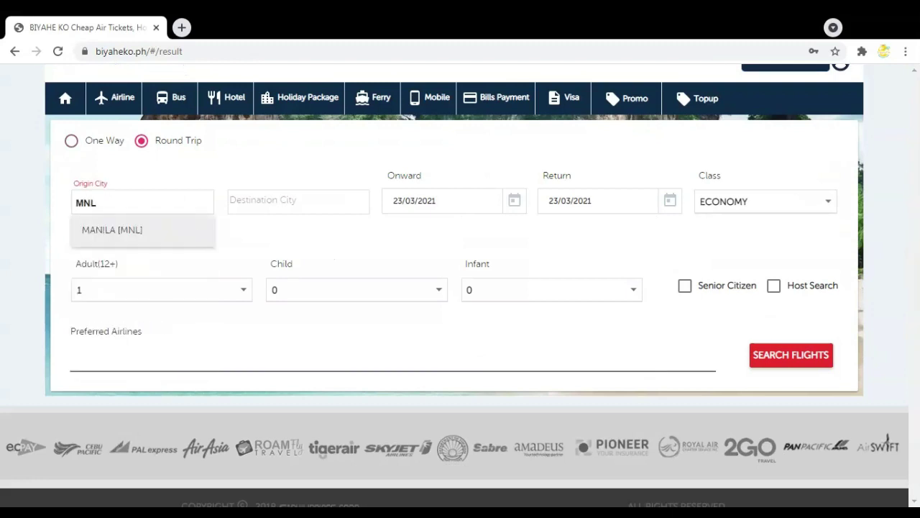
{"action": "left_click", "coordinate": [128, 237]}
{"action": "key", "text": "Tab"}
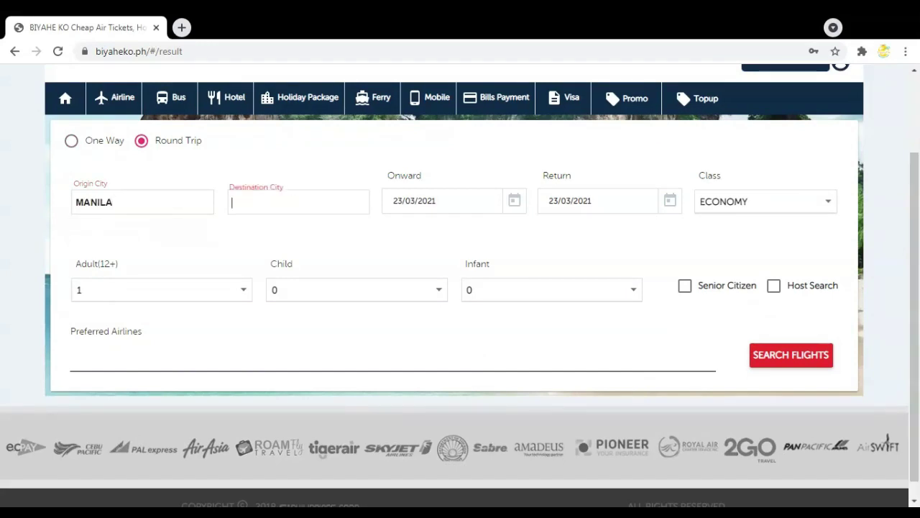
{"action": "type", "text": "MPH"}
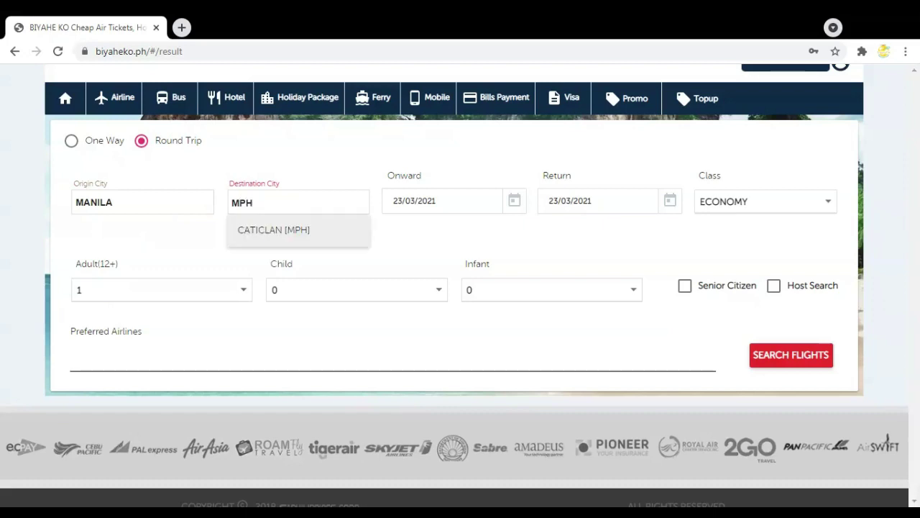
{"action": "left_click", "coordinate": [272, 230]}
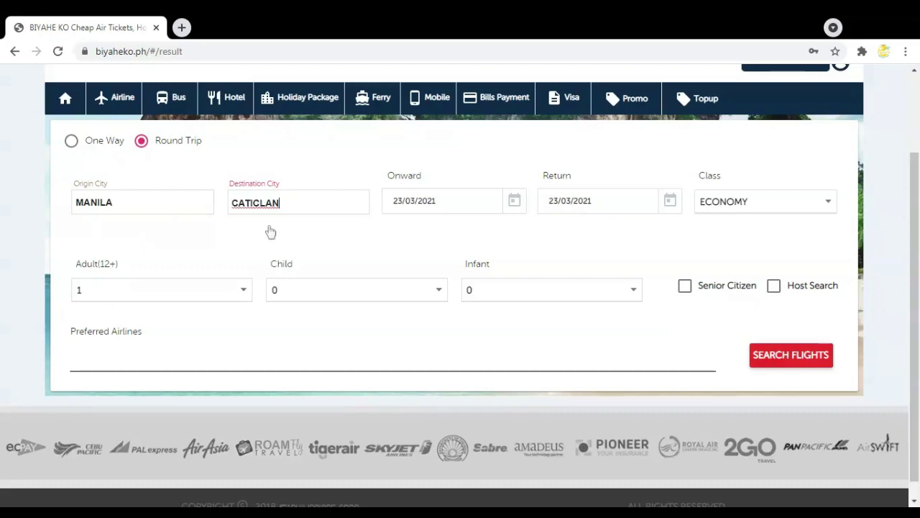
Set dates 4 and 6 April 2021 with 2 adults, then run the search.
{"action": "left_click", "coordinate": [499, 208]}
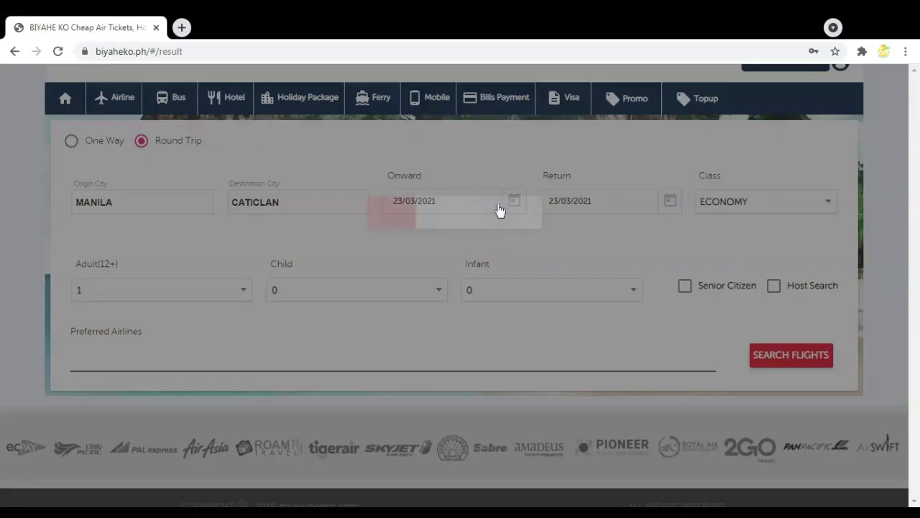
{"action": "left_click", "coordinate": [625, 186]}
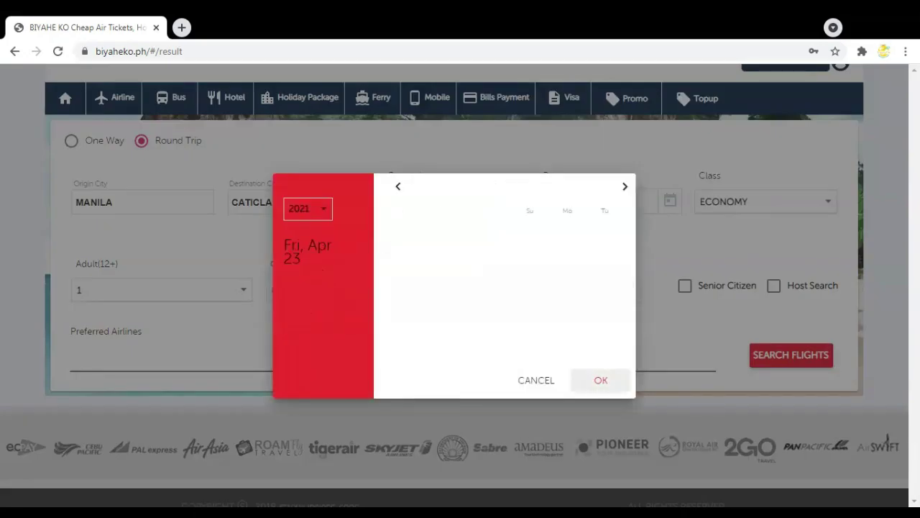
{"action": "left_click", "coordinate": [398, 265]}
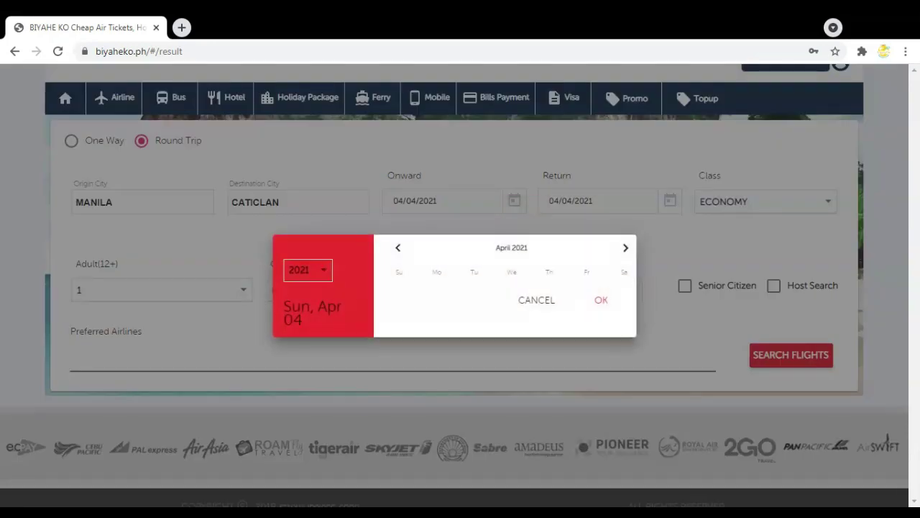
{"action": "left_click", "coordinate": [472, 265]}
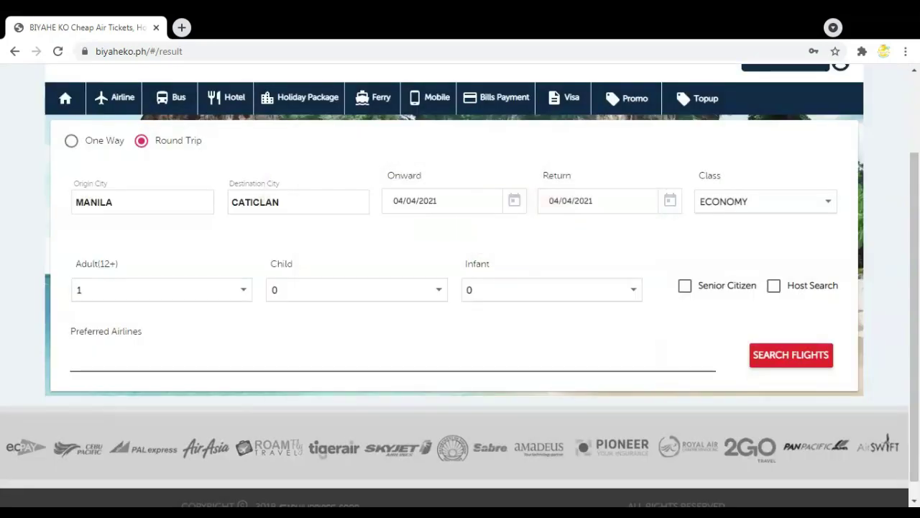
{"action": "left_click", "coordinate": [162, 289]}
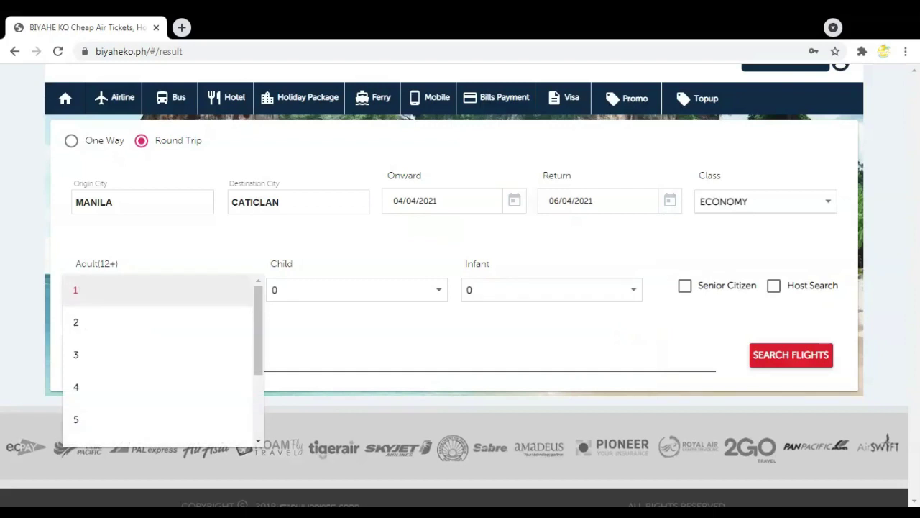
{"action": "left_click", "coordinate": [107, 323]}
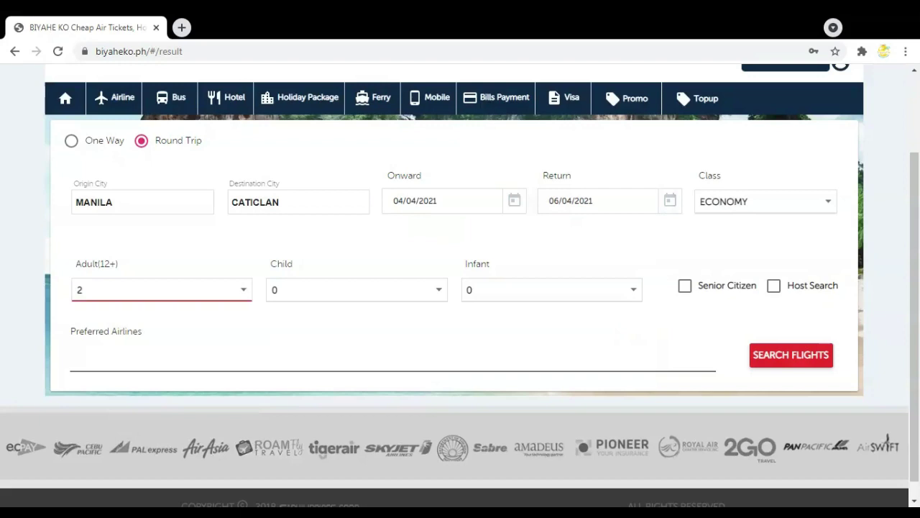
{"action": "key", "text": "Return"}
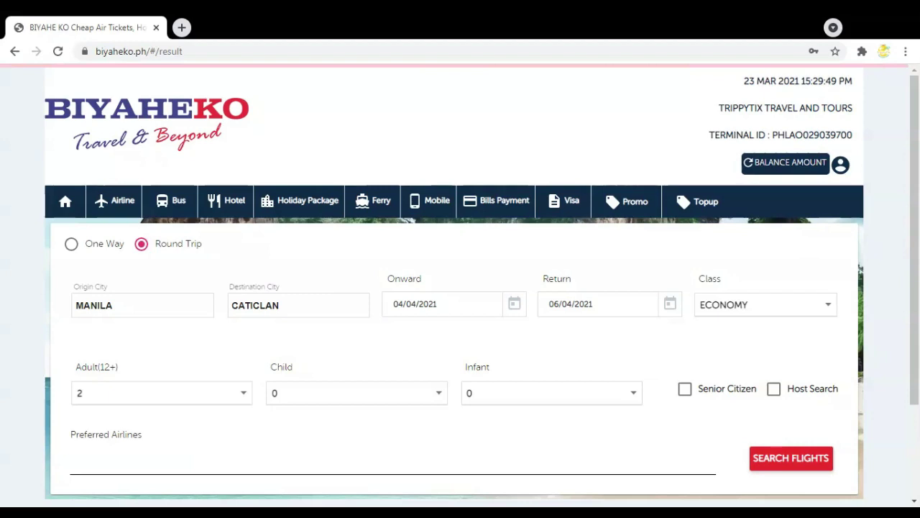
{"action": "scroll", "coordinate": [460, 287], "scroll_direction": "down", "scroll_amount": 3}
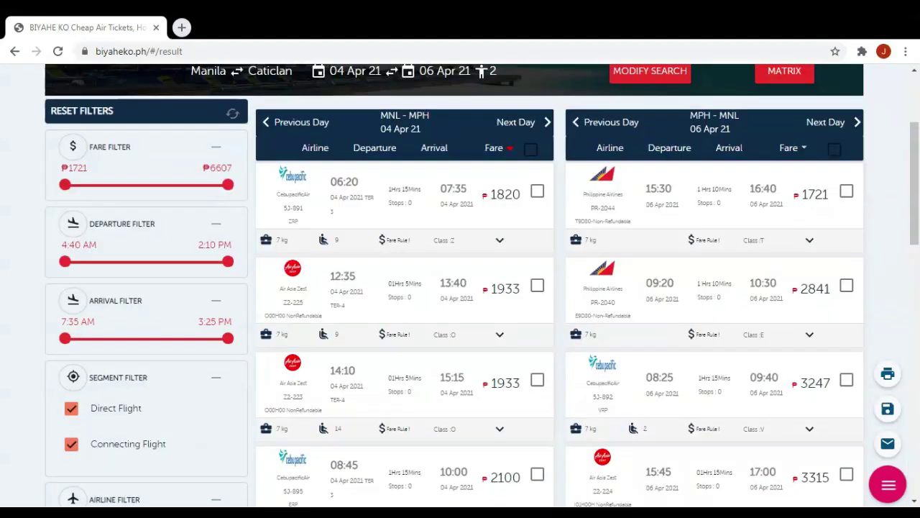
Scroll through the Manila–Caticlan round-trip results to review the listed flights and fares.
{"action": "scroll", "coordinate": [377, 234], "scroll_direction": "up", "scroll_amount": 1}
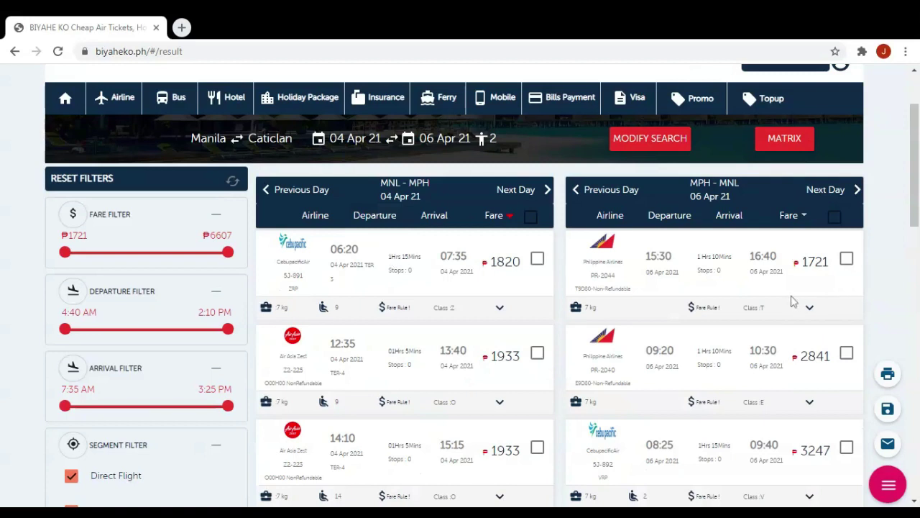
{"action": "scroll", "coordinate": [664, 367], "scroll_direction": "down", "scroll_amount": 1}
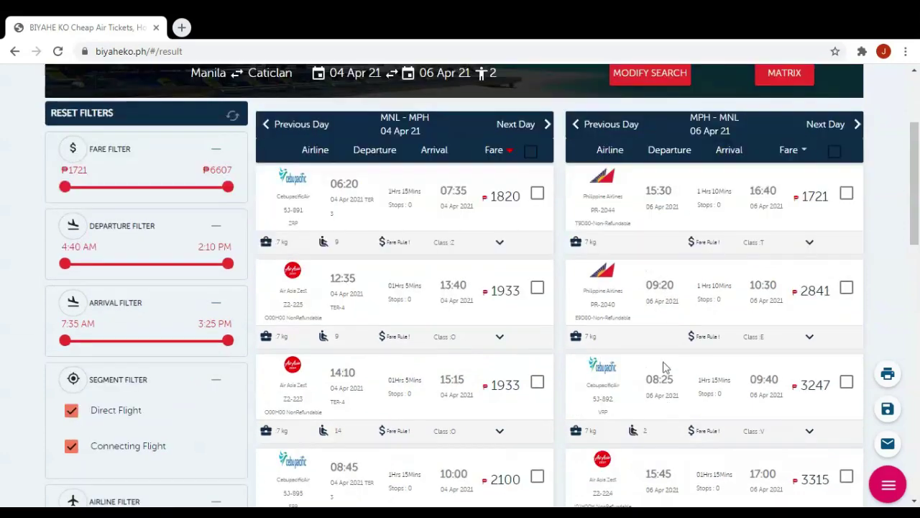
{"action": "scroll", "coordinate": [665, 367], "scroll_direction": "down", "scroll_amount": 1}
{"action": "scroll", "coordinate": [664, 365], "scroll_direction": "down", "scroll_amount": 3}
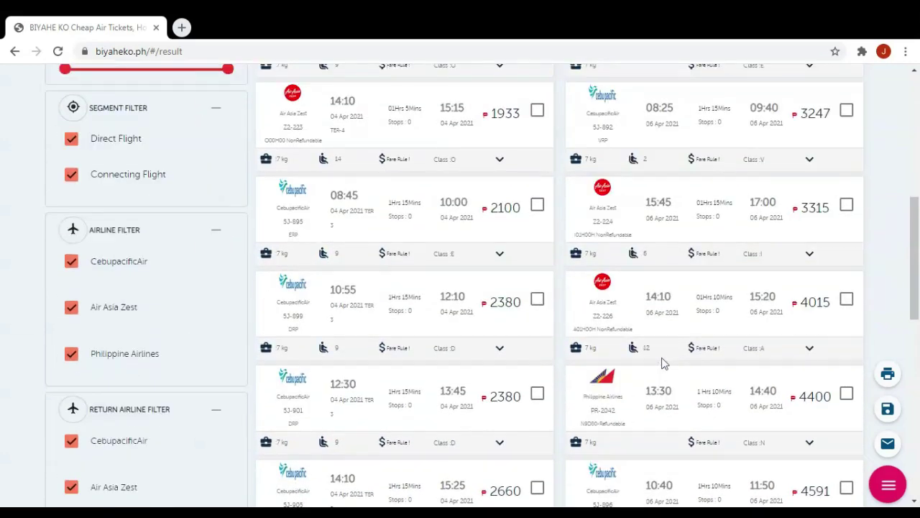
{"action": "scroll", "coordinate": [665, 363], "scroll_direction": "up", "scroll_amount": 3}
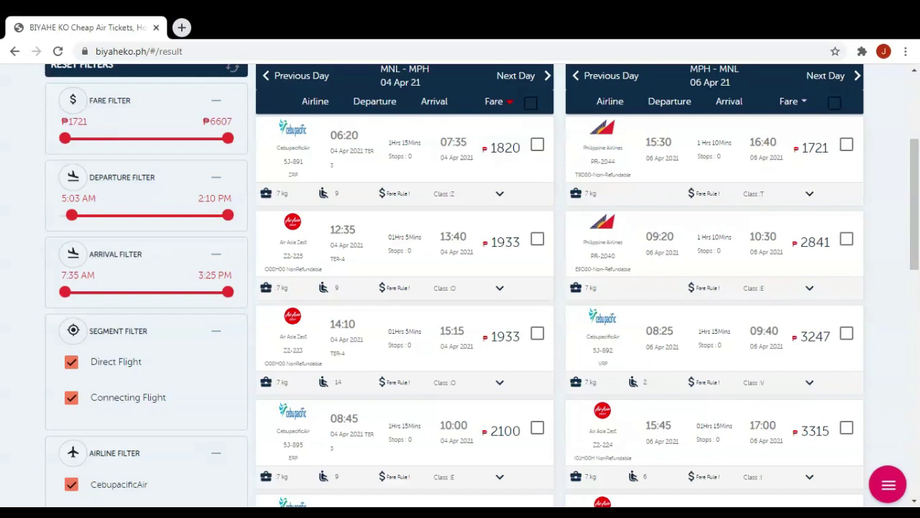
Toggle the connecting-flights stop filter off and back on, then hide direct flights.
{"action": "left_click", "coordinate": [72, 399]}
{"action": "left_click", "coordinate": [72, 400]}
{"action": "left_click", "coordinate": [72, 364]}
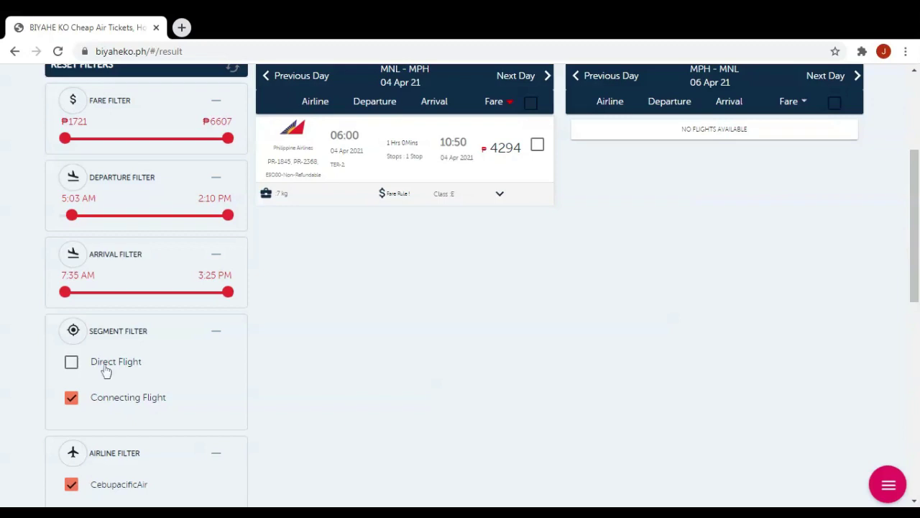
{"action": "scroll", "coordinate": [103, 425], "scroll_direction": "down", "scroll_amount": 3}
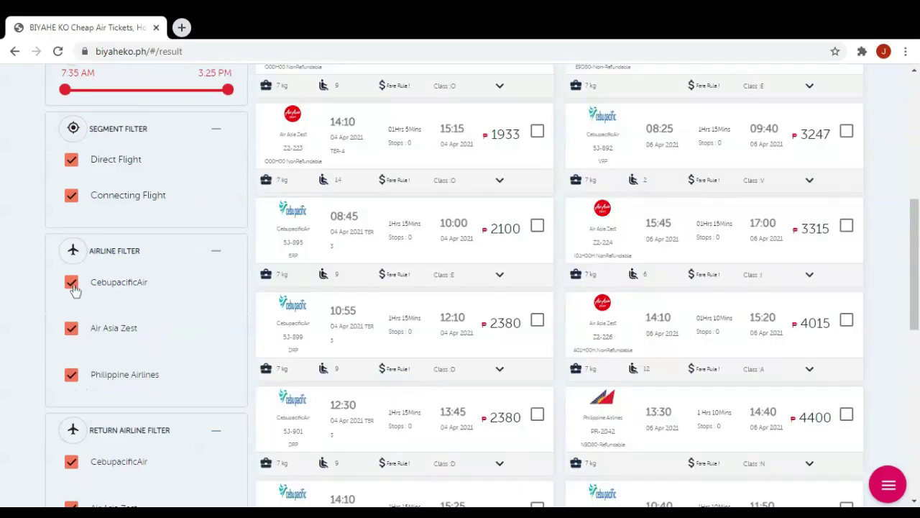
Exclude Cebu Pacific and Philippine Airlines outbound, and limit return flights to Air Asia Zest.
{"action": "left_click", "coordinate": [72, 283]}
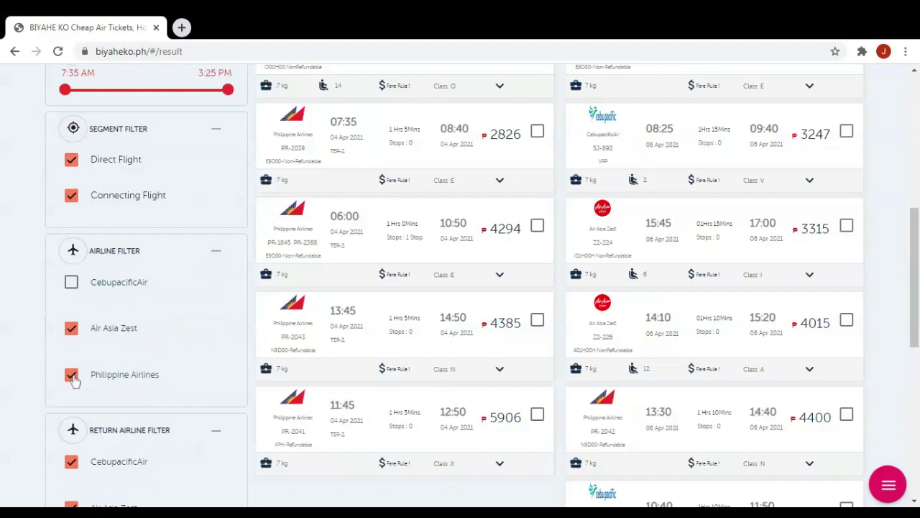
{"action": "left_click", "coordinate": [72, 375]}
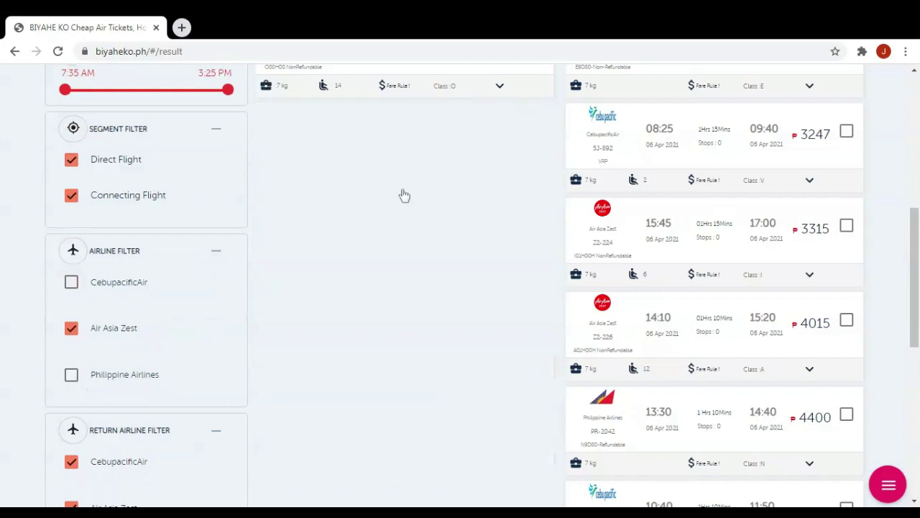
{"action": "scroll", "coordinate": [158, 354], "scroll_direction": "down", "scroll_amount": 1}
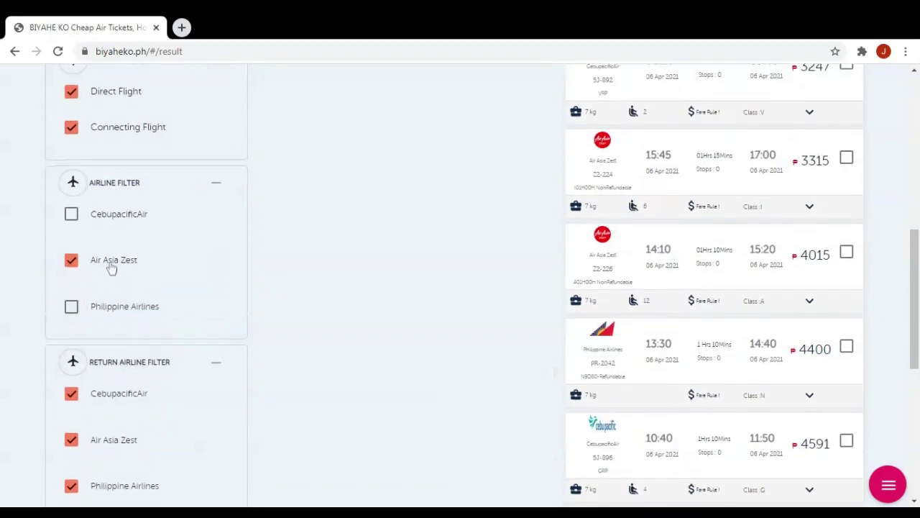
{"action": "scroll", "coordinate": [111, 266], "scroll_direction": "down", "scroll_amount": 2}
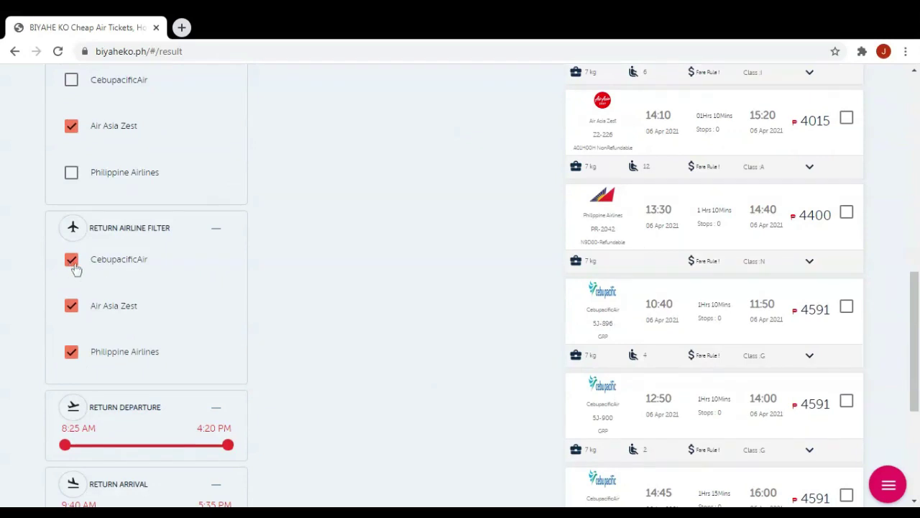
{"action": "left_click", "coordinate": [72, 352]}
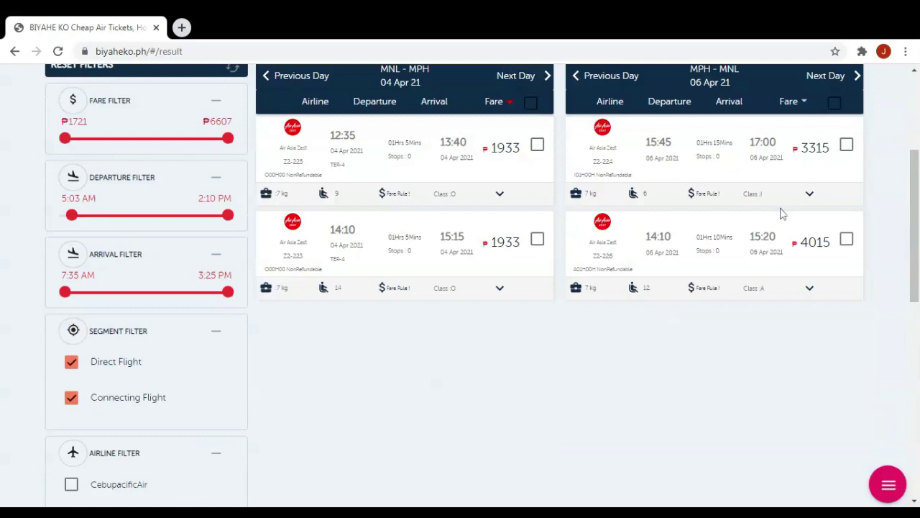
{"action": "scroll", "coordinate": [200, 383], "scroll_direction": "down", "scroll_amount": 4}
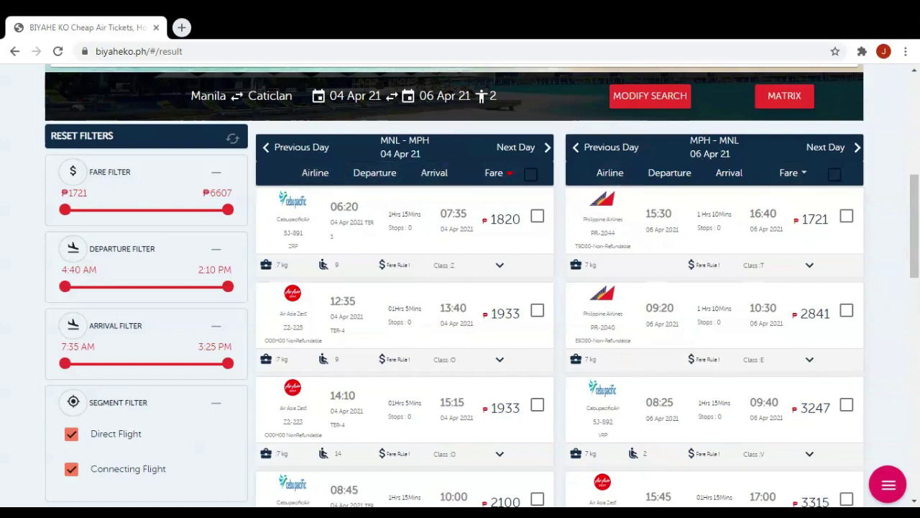
{"action": "scroll", "coordinate": [460, 287], "scroll_direction": "down", "scroll_amount": 1}
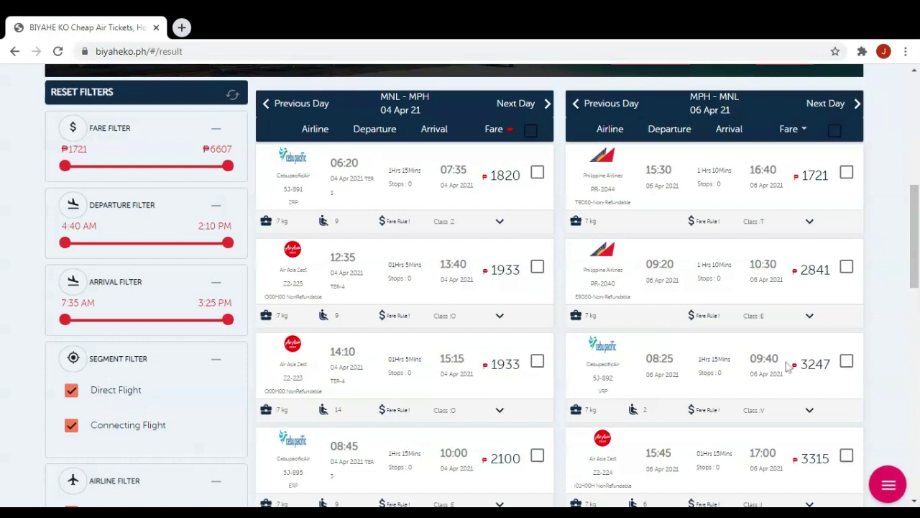
{"action": "scroll", "coordinate": [787, 367], "scroll_direction": "down", "scroll_amount": 1}
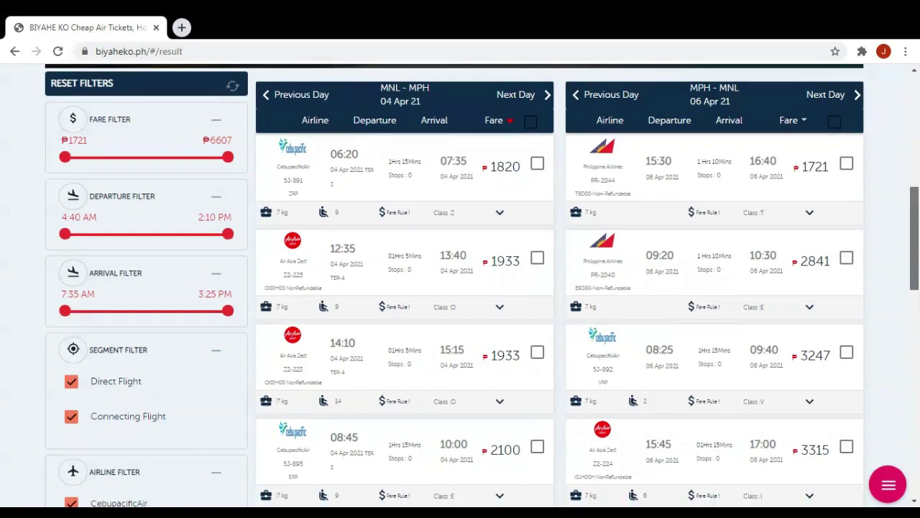
{"action": "scroll", "coordinate": [708, 403], "scroll_direction": "down", "scroll_amount": 1}
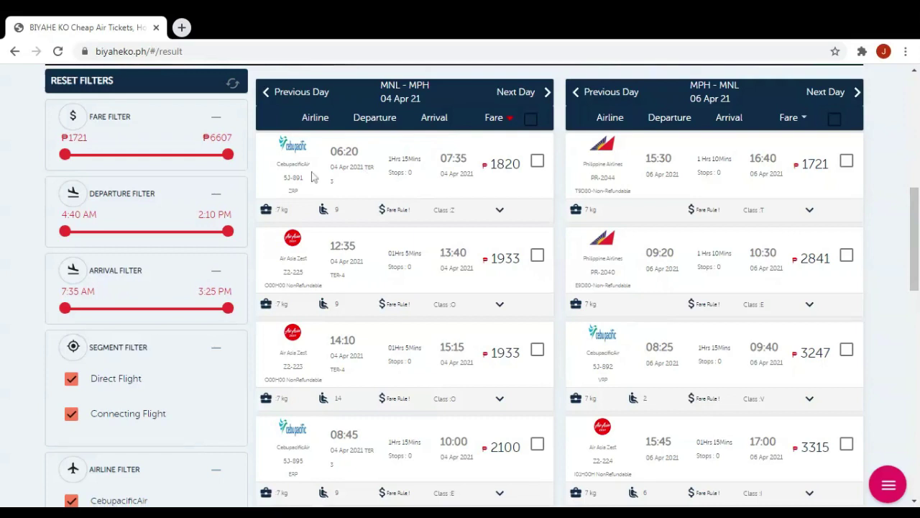
Choose the 06:20 Cebu Pacific 5J-891 outbound flight at the ₱1820 fare.
{"action": "left_click_drag", "start_coordinate": [281, 179], "coordinate": [309, 186]}
{"action": "left_click", "coordinate": [331, 152]}
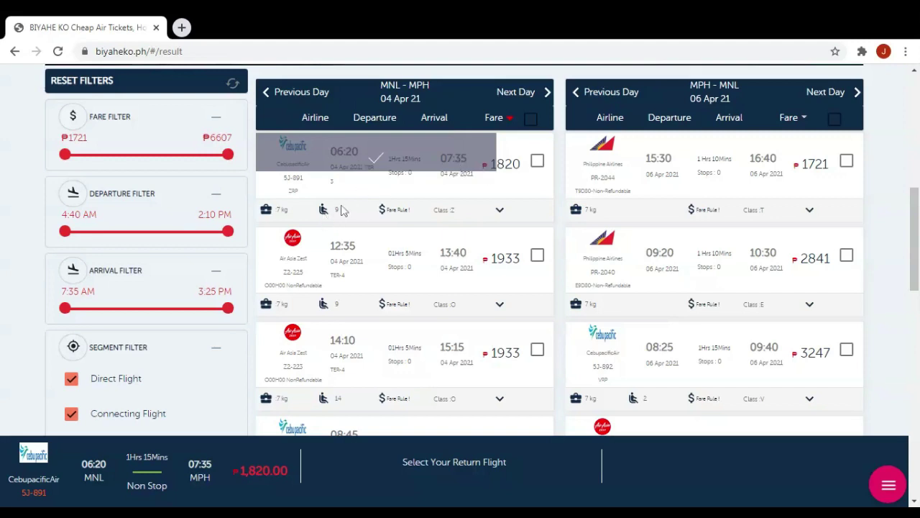
{"action": "left_click_drag", "start_coordinate": [333, 217], "coordinate": [276, 210]}
{"action": "left_click_drag", "start_coordinate": [377, 179], "coordinate": [421, 182]}
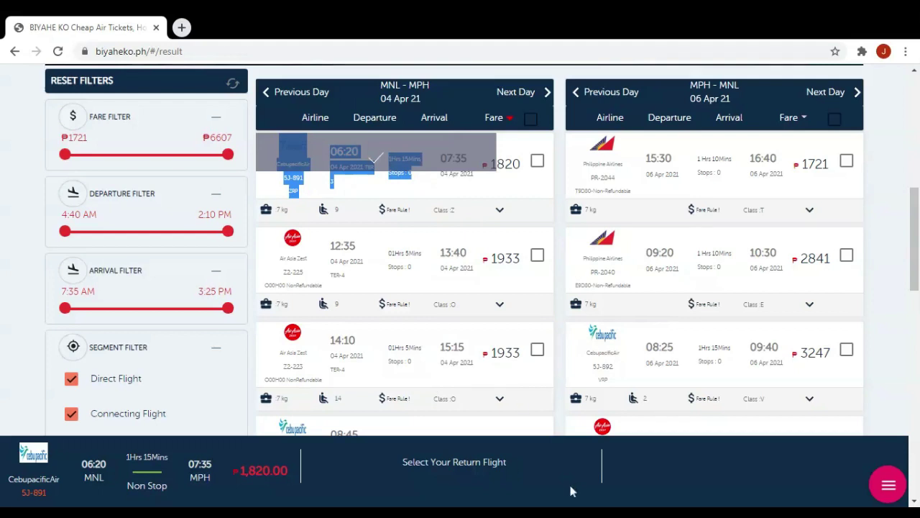
{"action": "left_click", "coordinate": [537, 162]}
Add the ₱1721 Philippine Airlines return flight and check the ₱3,541.00 total.
{"action": "left_click", "coordinate": [846, 164]}
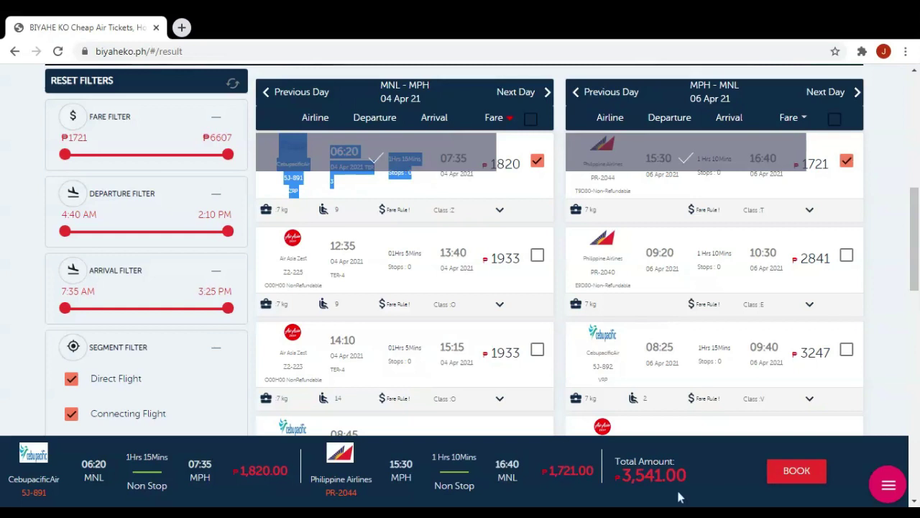
{"action": "left_click_drag", "start_coordinate": [705, 481], "coordinate": [616, 461]}
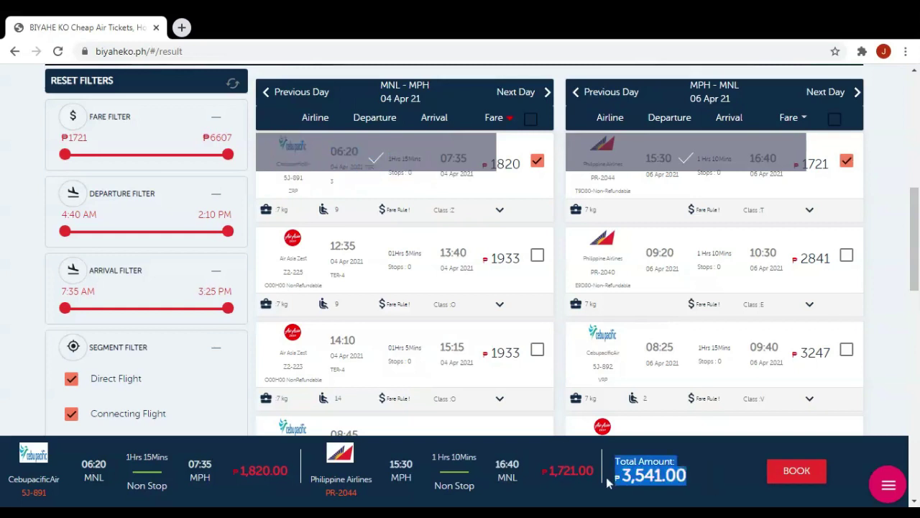
{"action": "left_click", "coordinate": [697, 494]}
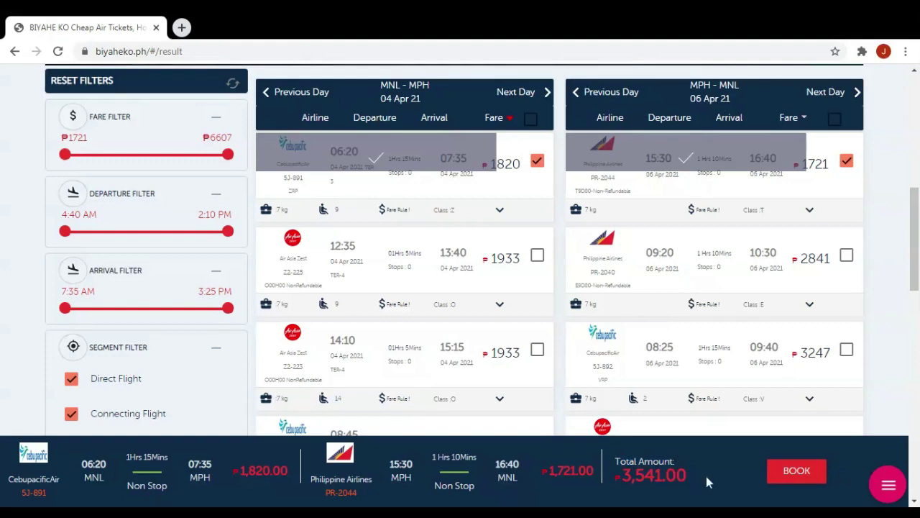
{"action": "left_click_drag", "start_coordinate": [706, 476], "coordinate": [622, 481]}
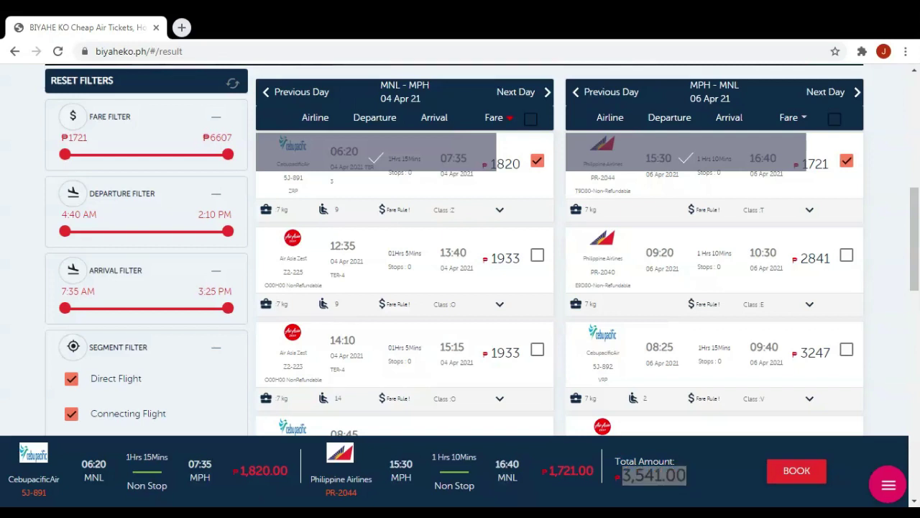
{"action": "key", "text": "alt+Tab"}
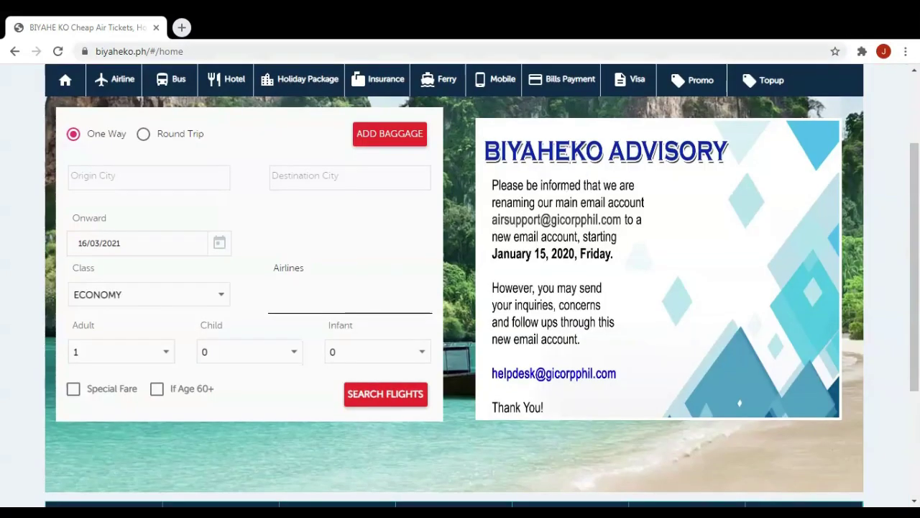
Scroll down the home page and open SERVICE CHARGE from the footer.
{"action": "left_click_drag", "start_coordinate": [915, 298], "coordinate": [910, 381]}
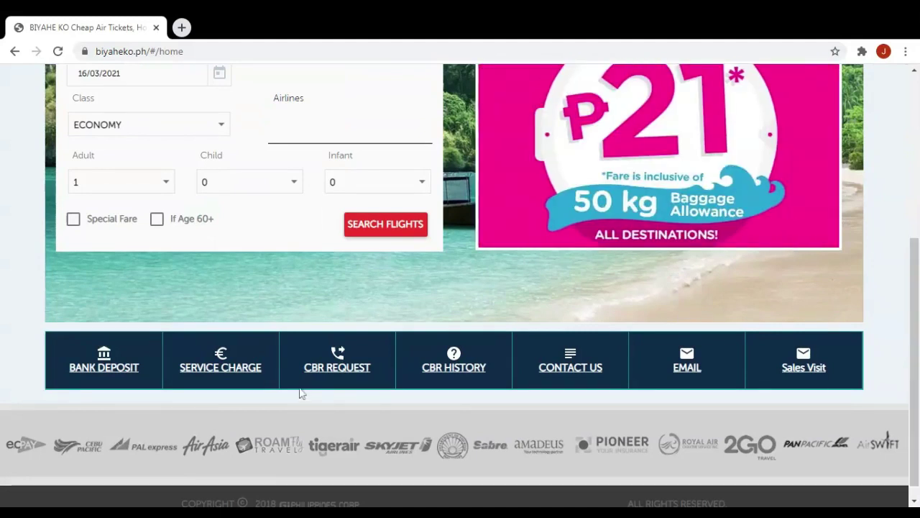
{"action": "left_click", "coordinate": [251, 371]}
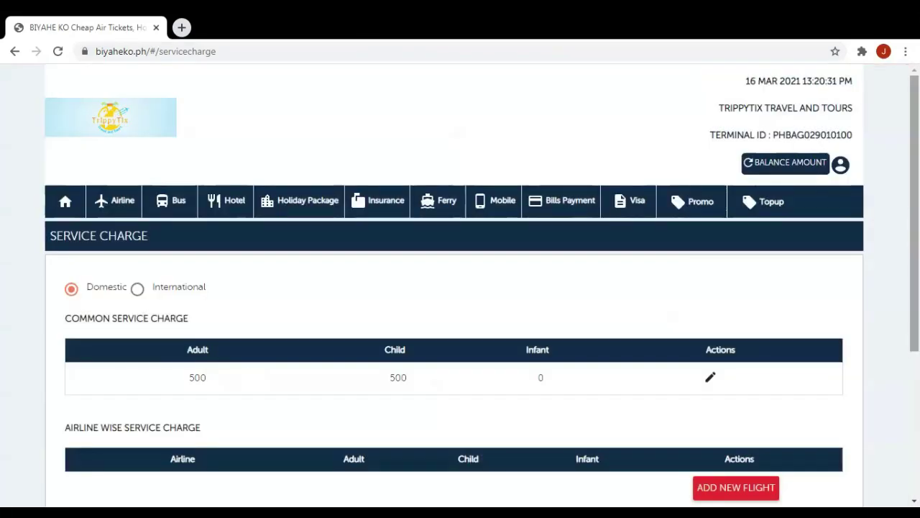
Change the Common Service Charge Adult and Child values from 500 to 0.
{"action": "scroll", "coordinate": [915, 216], "scroll_direction": "down", "scroll_amount": 1}
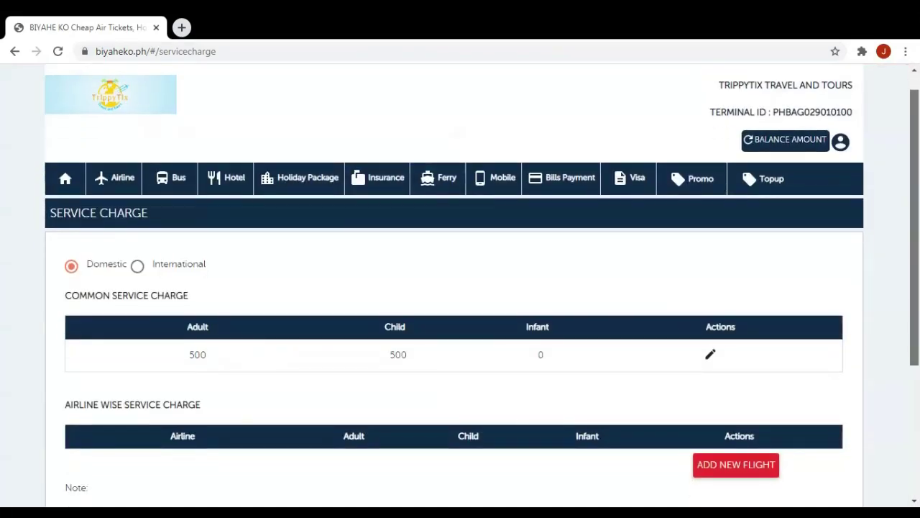
{"action": "left_click", "coordinate": [712, 358]}
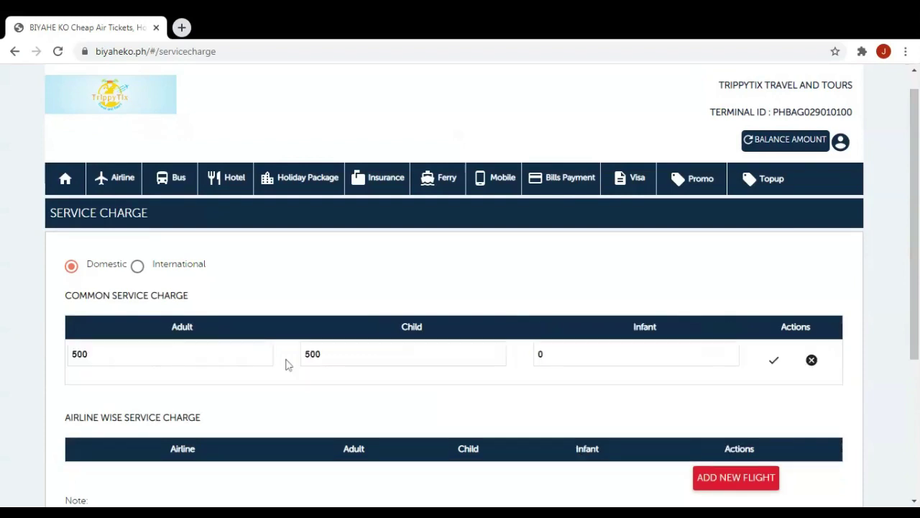
{"action": "left_click_drag", "start_coordinate": [89, 354], "coordinate": [21, 363]}
{"action": "key", "text": "BackSpace"}
{"action": "type", "text": "0"}
{"action": "left_click_drag", "start_coordinate": [321, 355], "coordinate": [288, 359]}
{"action": "key", "text": "BackSpace"}
{"action": "type", "text": "0"}
Save and confirm the updated service charges, then return to the home page.
{"action": "left_click", "coordinate": [773, 361]}
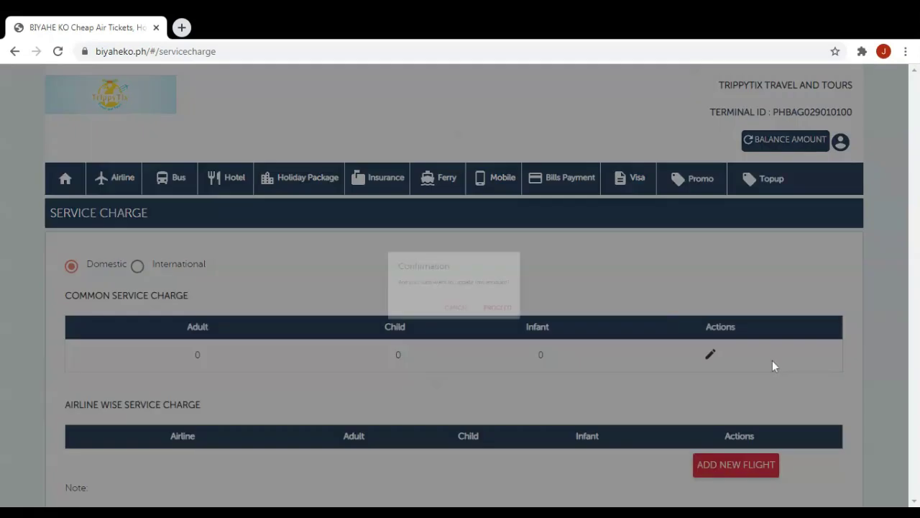
{"action": "left_click", "coordinate": [532, 321]}
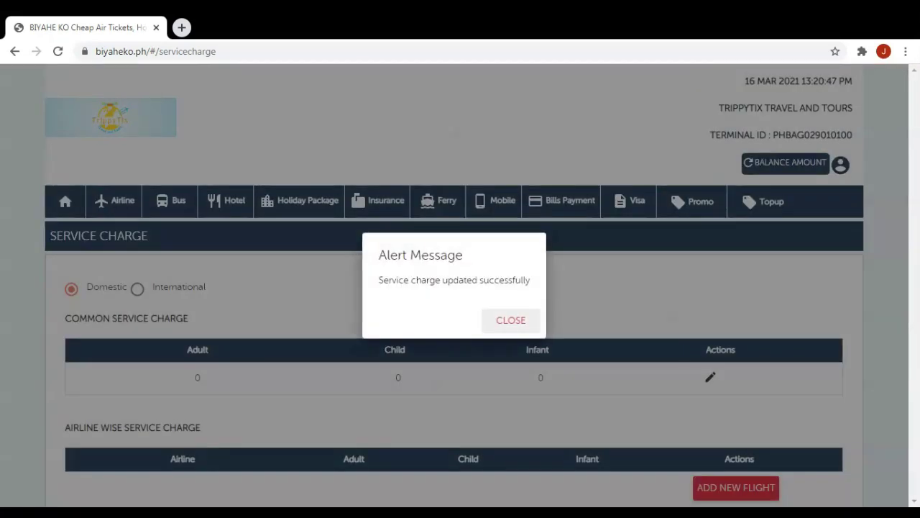
{"action": "left_click", "coordinate": [517, 321]}
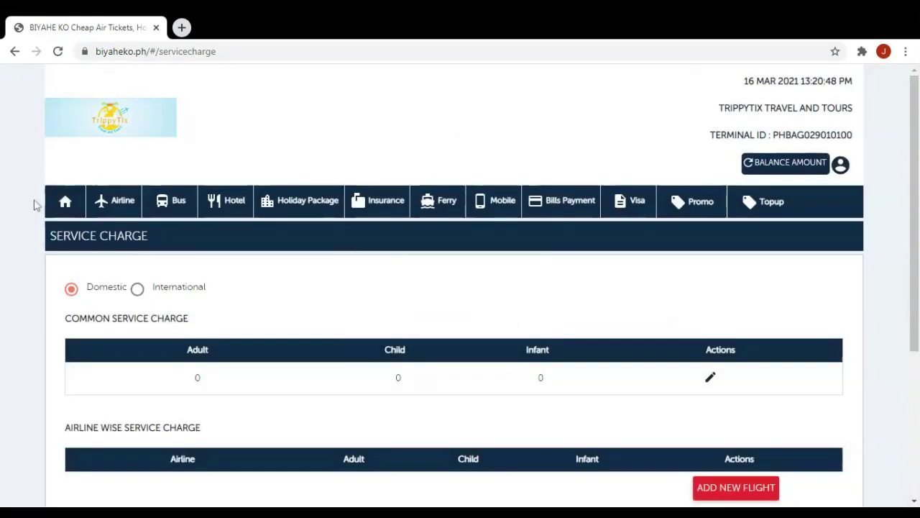
{"action": "left_click", "coordinate": [64, 207]}
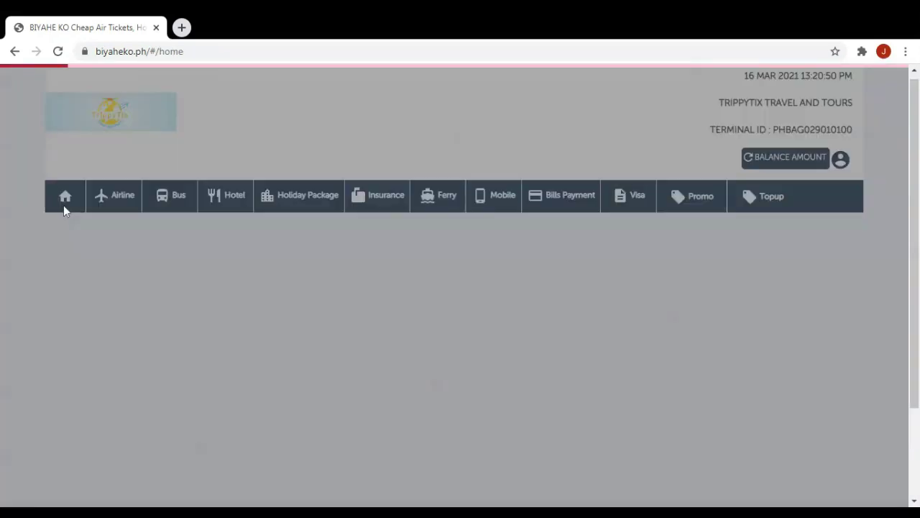
Set up a round trip from MANILA [MNL] to CATICLAN.
{"action": "scroll", "coordinate": [64, 205], "scroll_direction": "down", "scroll_amount": 3}
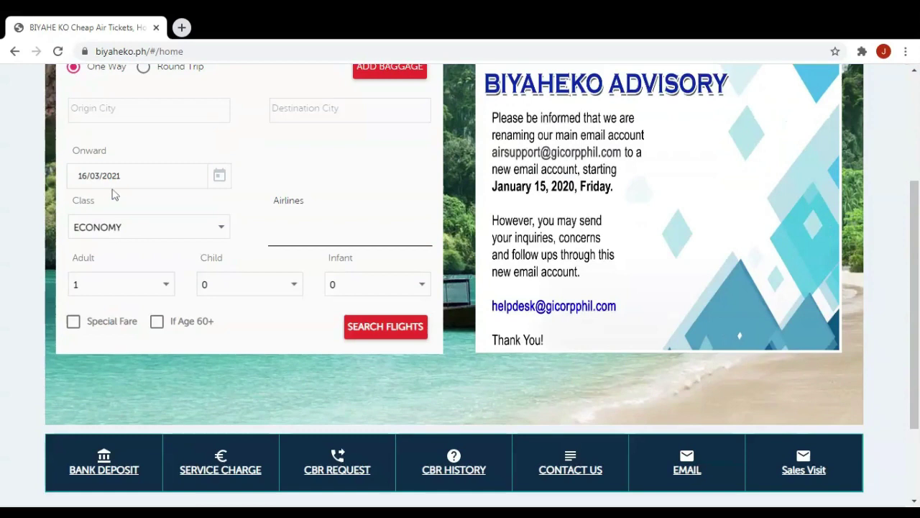
{"action": "scroll", "coordinate": [164, 115], "scroll_direction": "up", "scroll_amount": 1}
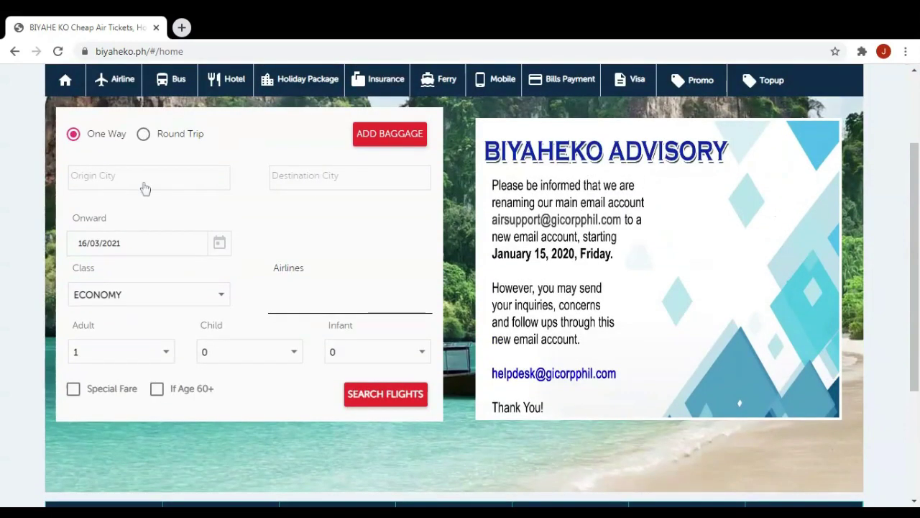
{"action": "left_click", "coordinate": [143, 134]}
{"action": "left_click", "coordinate": [149, 178]}
{"action": "type", "text": "MNL"}
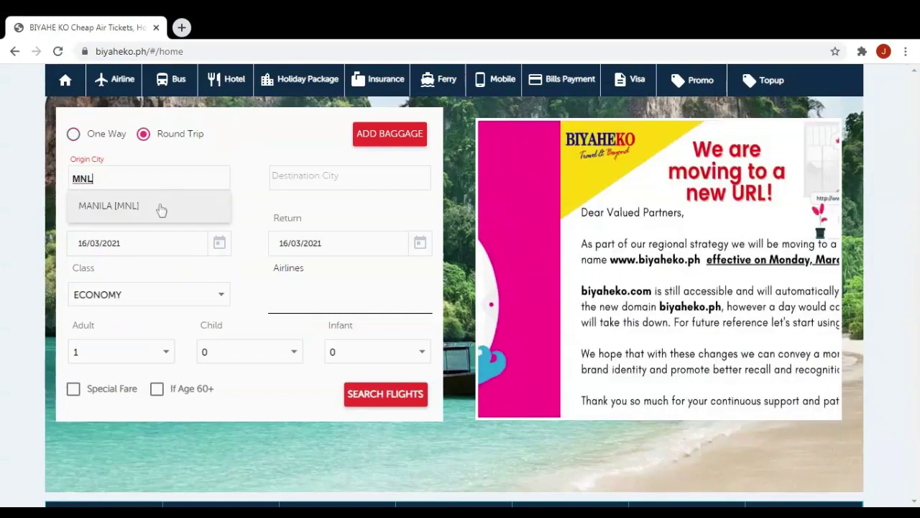
{"action": "key", "text": "Tab"}
{"action": "type", "text": "M"}
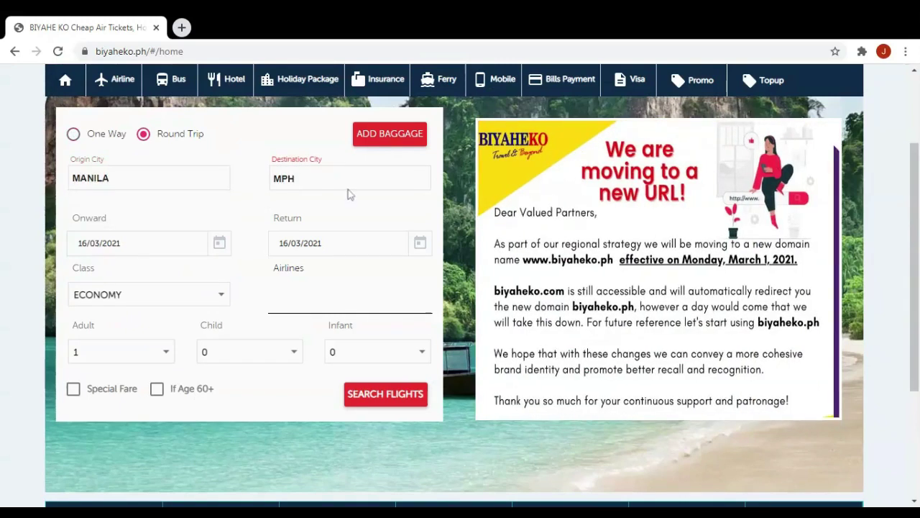
{"action": "key", "text": "Return"}
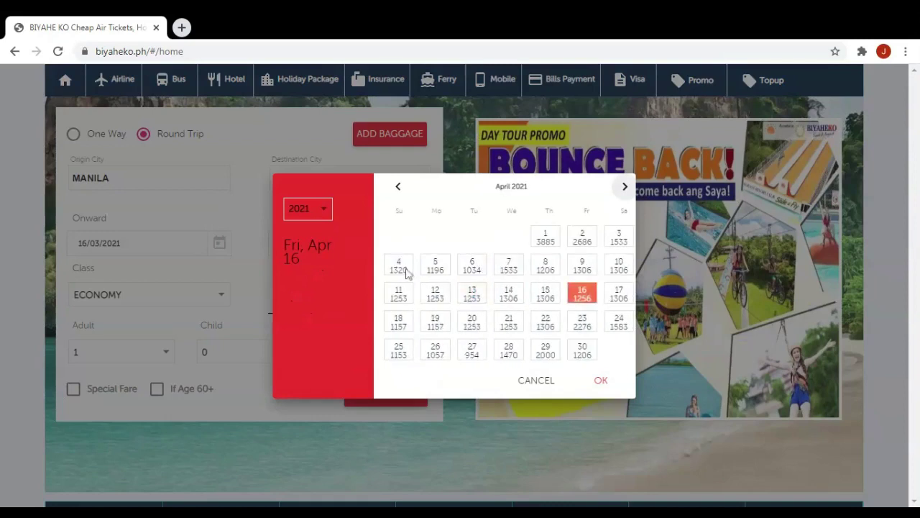
Set the return date to 6 April 2021 and 2 adults, then search flights.
{"action": "key", "text": "Escape"}
{"action": "left_click", "coordinate": [367, 246]}
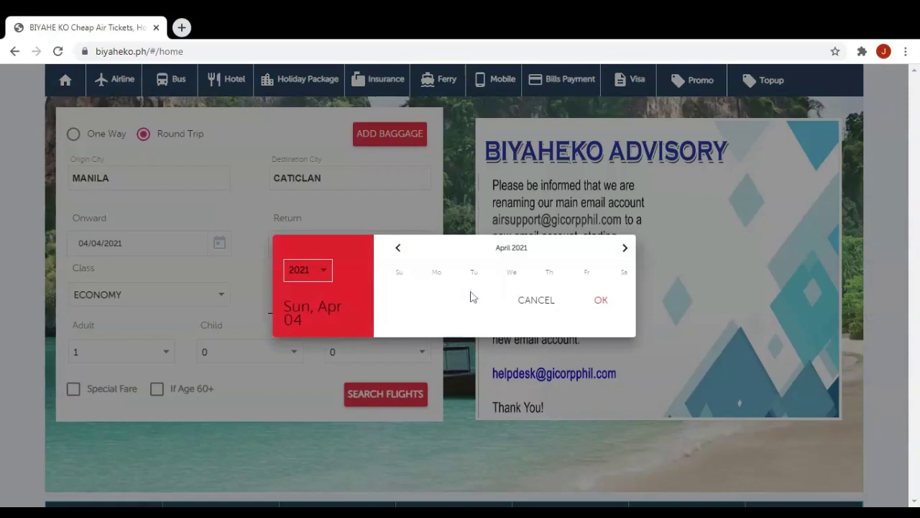
{"action": "left_click", "coordinate": [484, 265]}
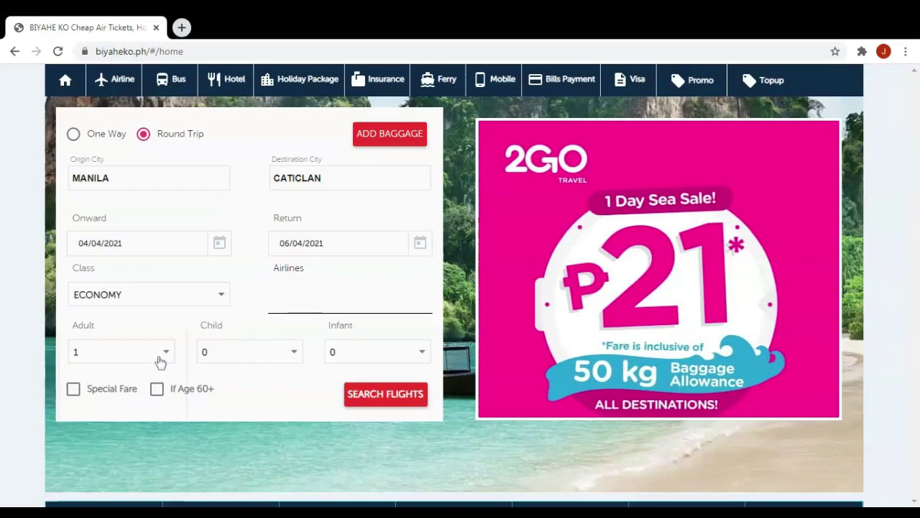
{"action": "left_click", "coordinate": [160, 361]}
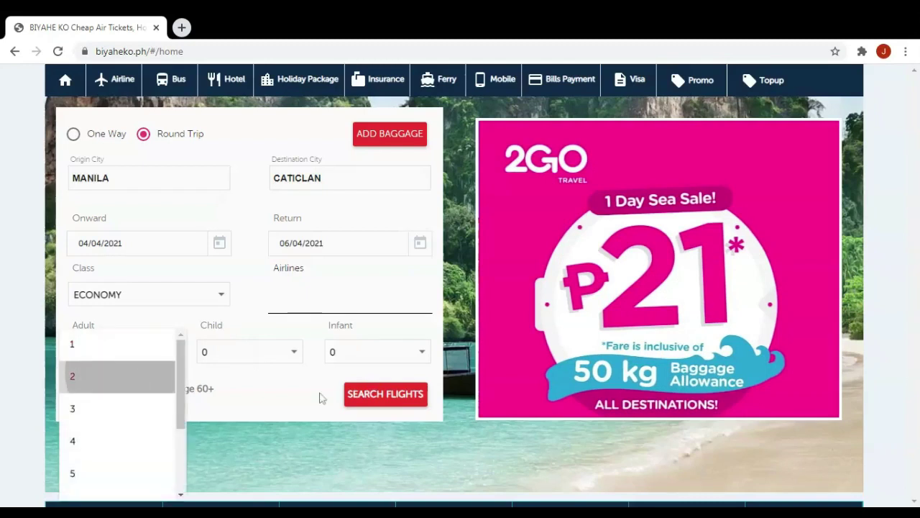
{"action": "left_click", "coordinate": [367, 394]}
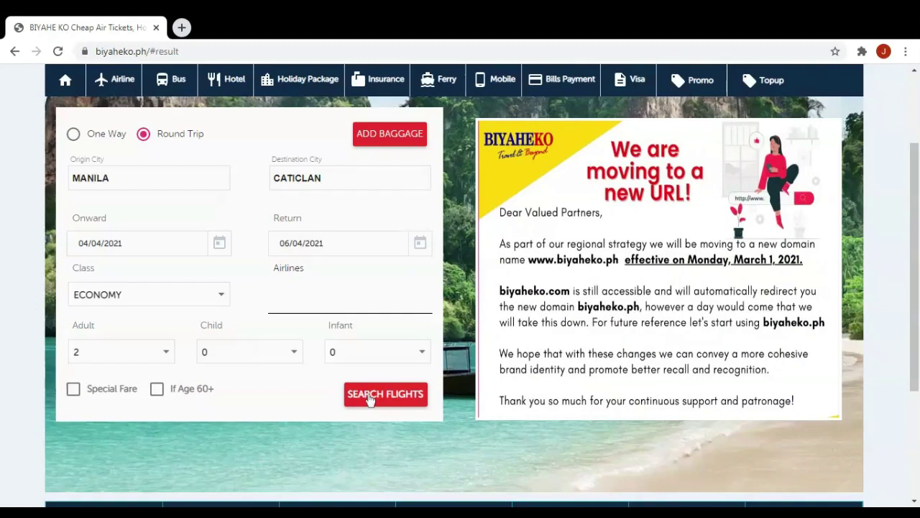
{"action": "left_click", "coordinate": [369, 395]}
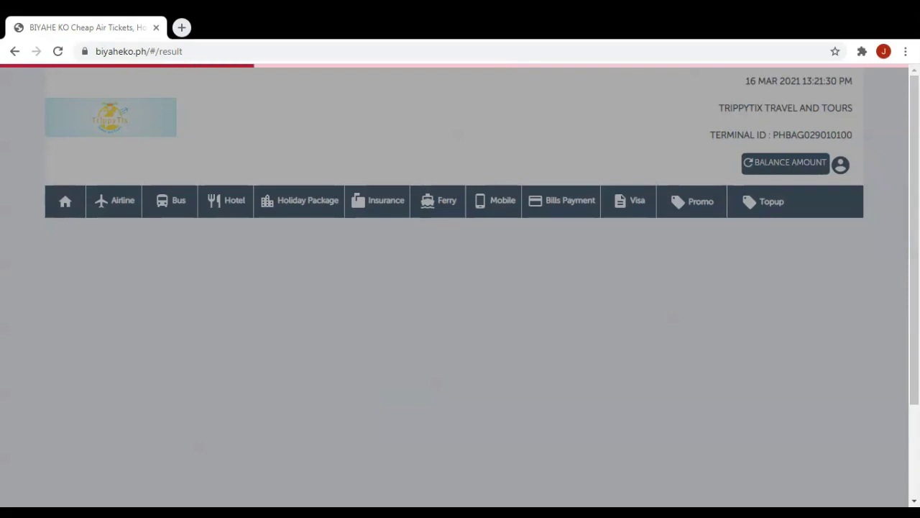
Tick the ₱1320 outbound and ₱1221 return fares (₱2,541.00 total) and proceed to BOOK.
{"action": "scroll", "coordinate": [376, 252], "scroll_direction": "down", "scroll_amount": 1}
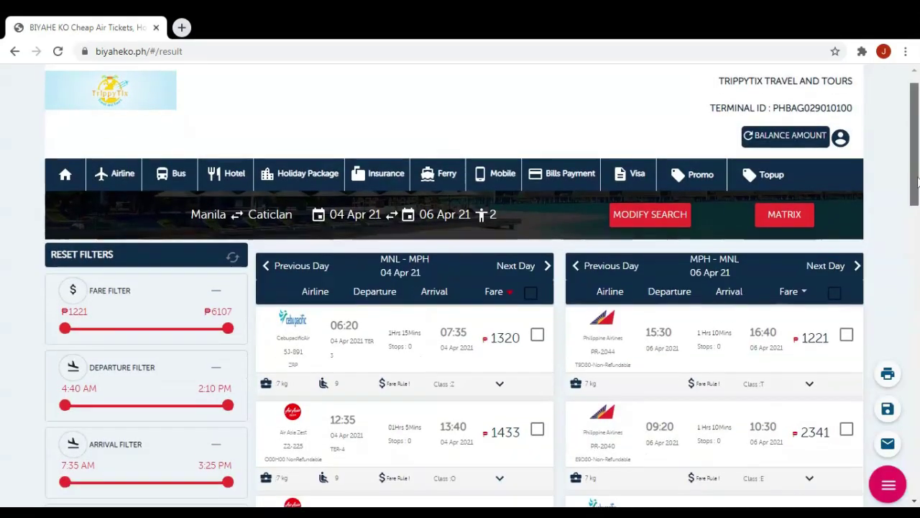
{"action": "left_click", "coordinate": [537, 329]}
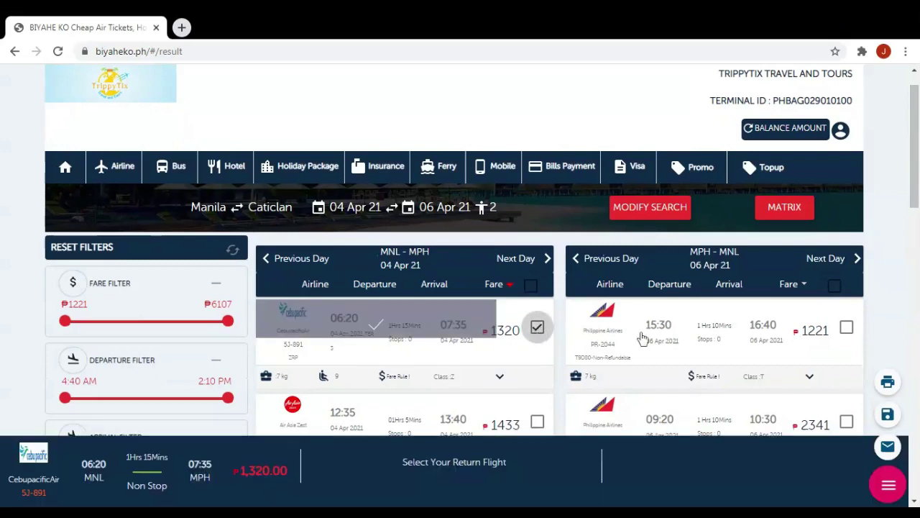
{"action": "left_click", "coordinate": [847, 329]}
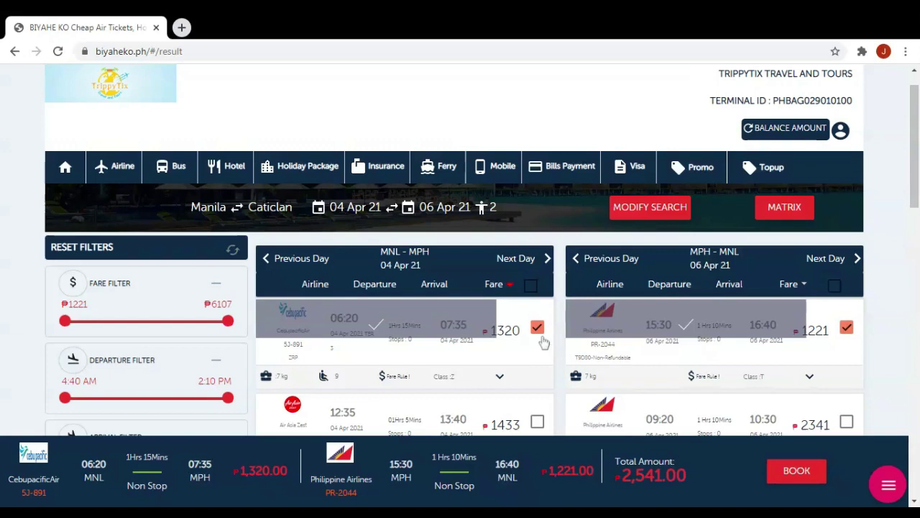
{"action": "left_click", "coordinate": [793, 476]}
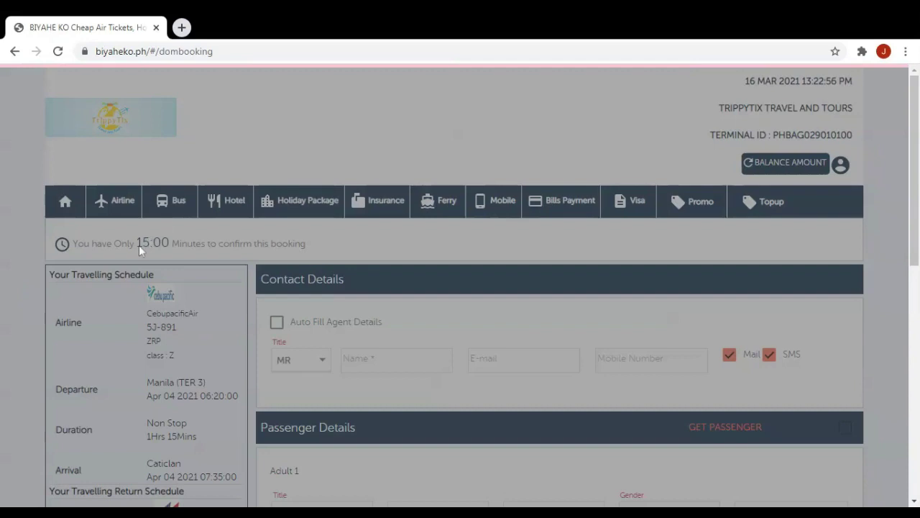
Scroll down the booking page to the Adult 1 and Adult 2 passenger details.
{"action": "scroll", "coordinate": [139, 245], "scroll_direction": "down", "scroll_amount": 1}
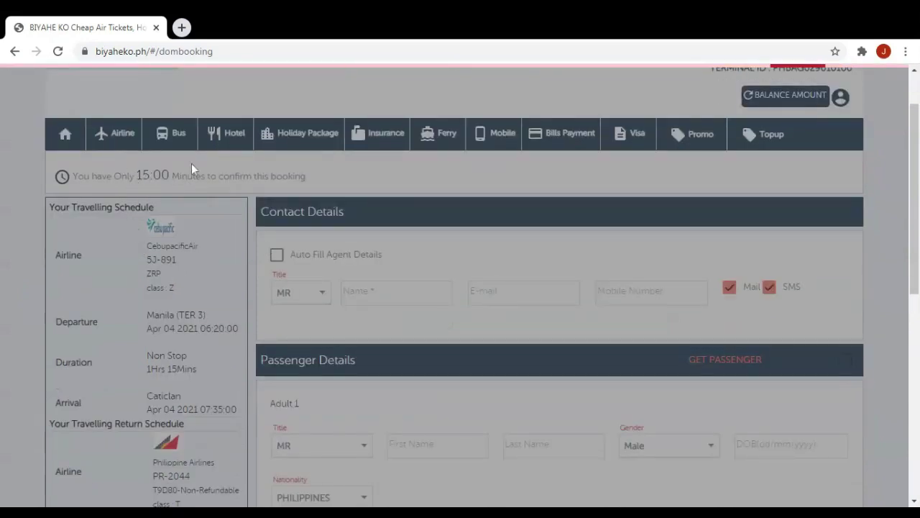
{"action": "scroll", "coordinate": [234, 230], "scroll_direction": "down", "scroll_amount": 2}
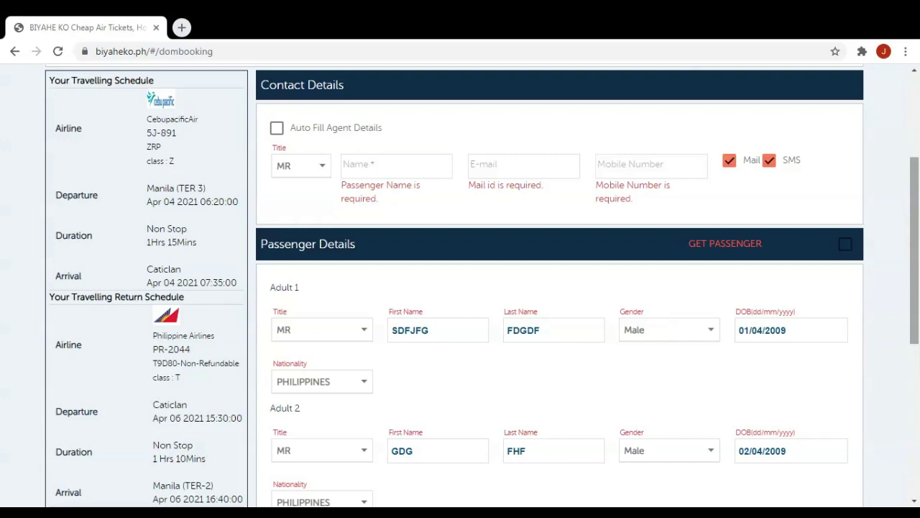
Auto-fill the contact details with the agent's information, then review the schedule and fares.
{"action": "left_click", "coordinate": [277, 128]}
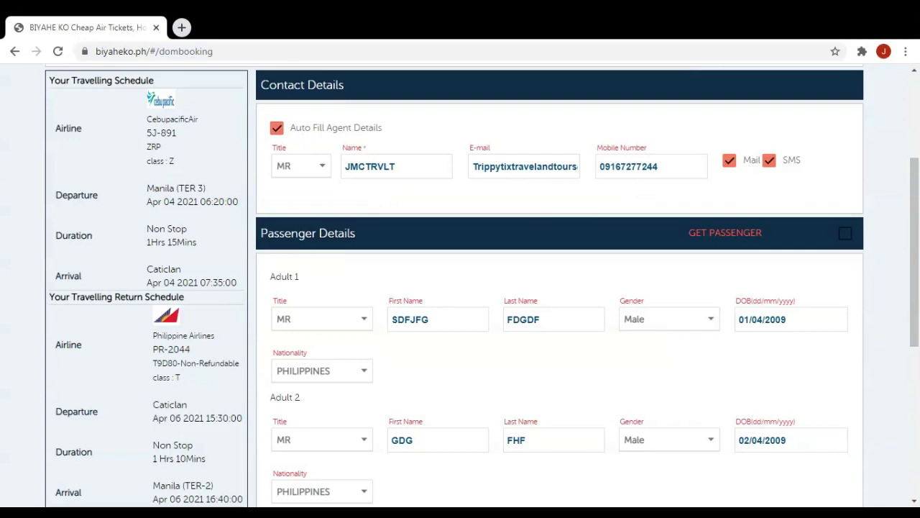
{"action": "left_click_drag", "start_coordinate": [147, 188], "coordinate": [198, 189]}
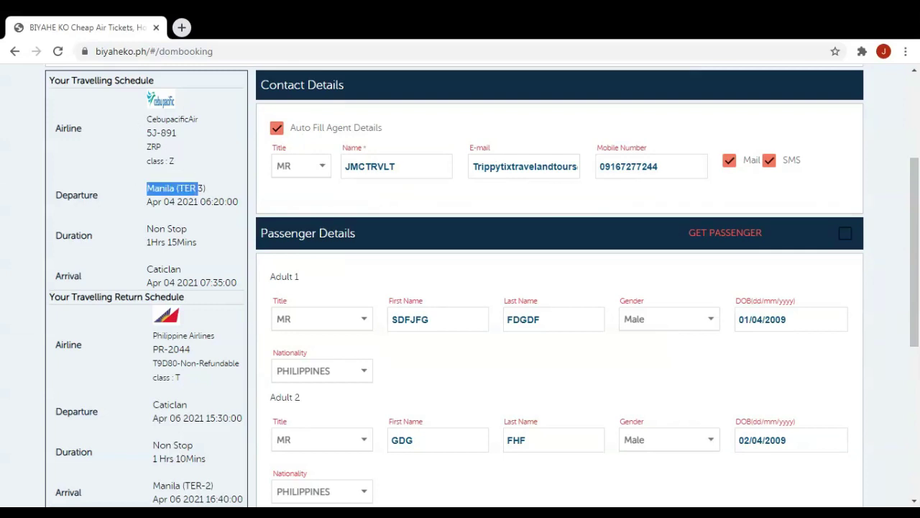
{"action": "left_click_drag", "start_coordinate": [147, 133], "coordinate": [159, 133]}
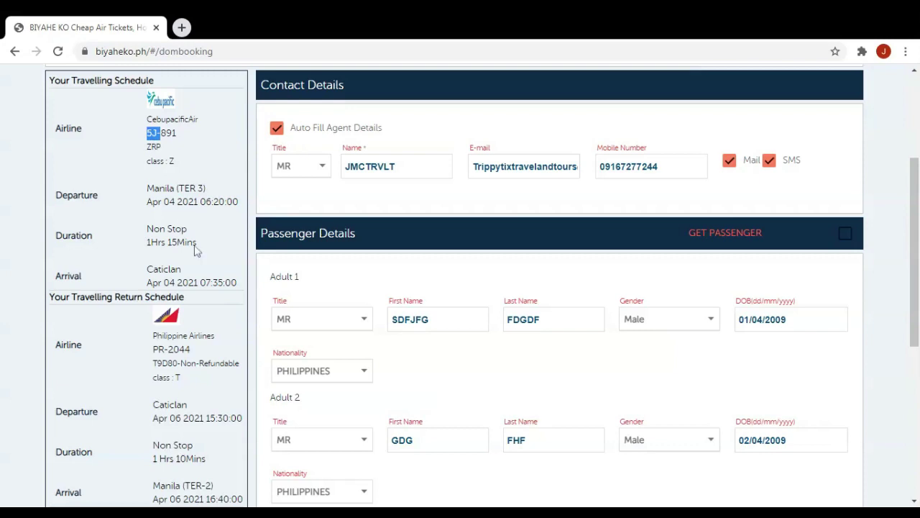
{"action": "scroll", "coordinate": [79, 323], "scroll_direction": "down", "scroll_amount": 4}
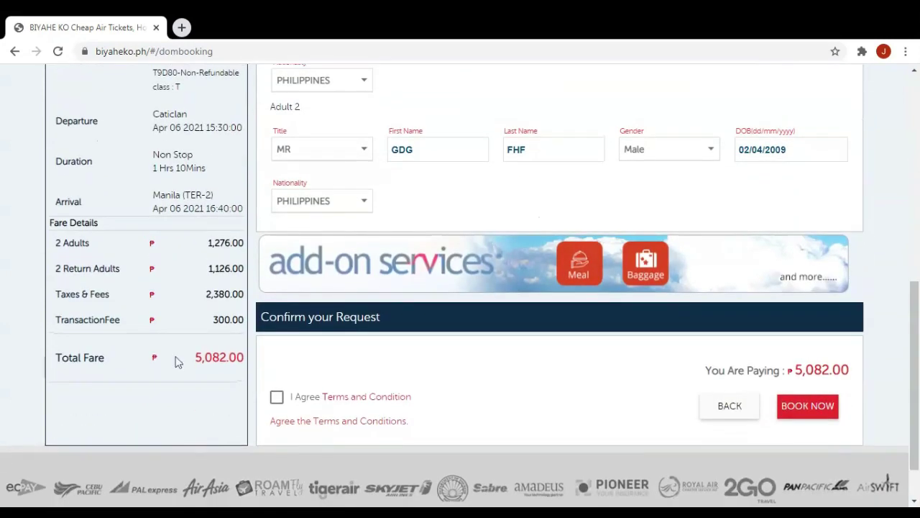
{"action": "scroll", "coordinate": [482, 288], "scroll_direction": "up", "scroll_amount": 3}
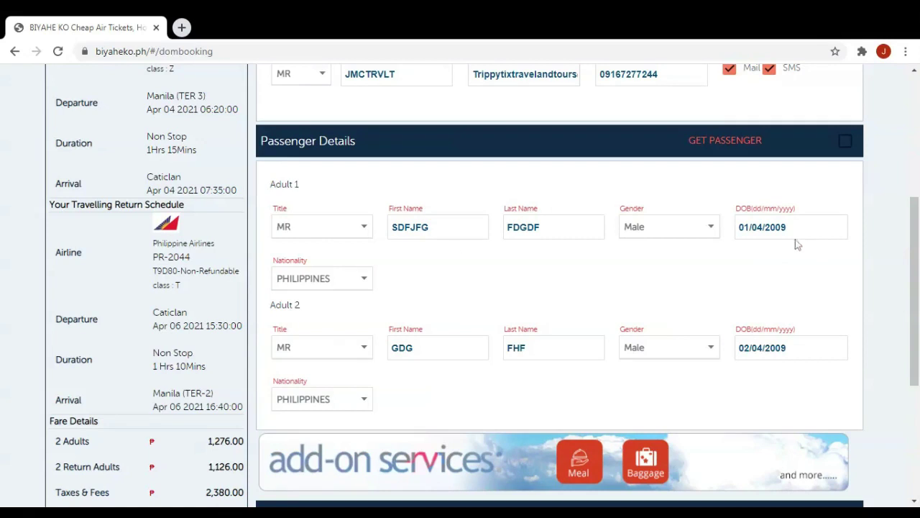
{"action": "scroll", "coordinate": [918, 320], "scroll_direction": "down", "scroll_amount": 1}
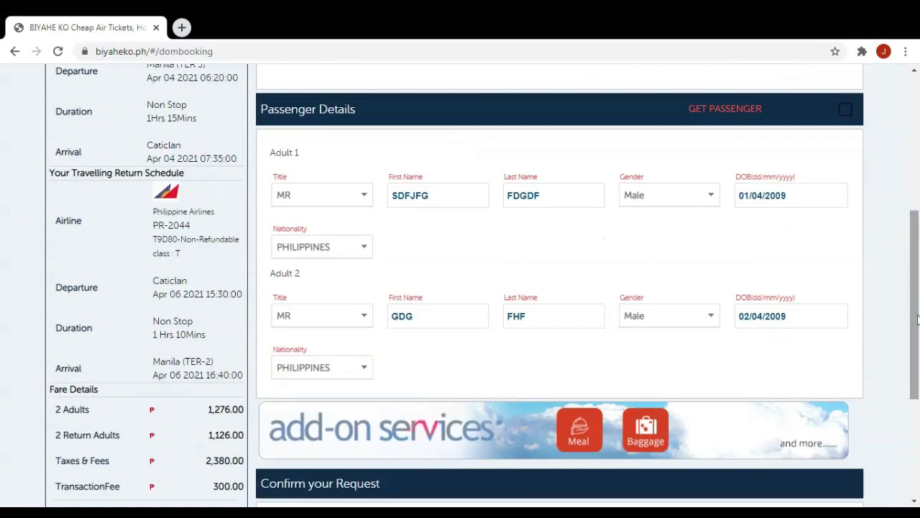
{"action": "left_click", "coordinate": [650, 433]}
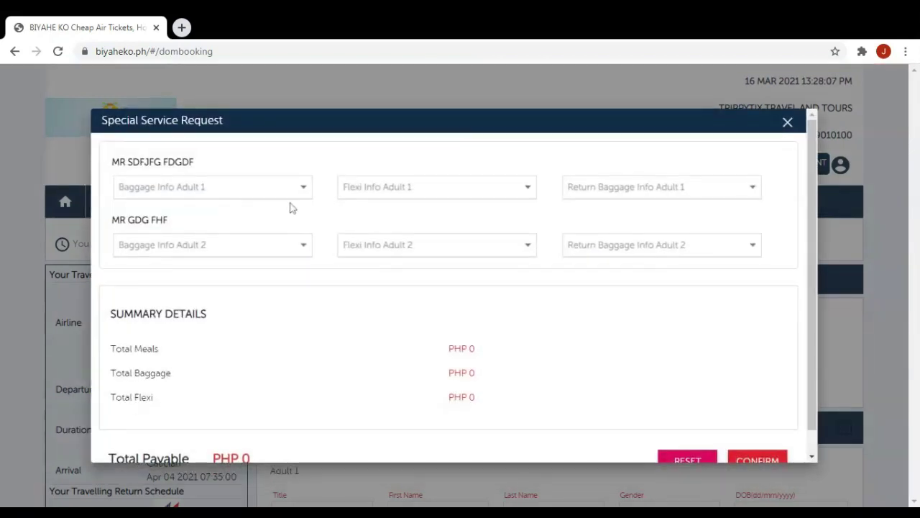
{"action": "left_click", "coordinate": [302, 201]}
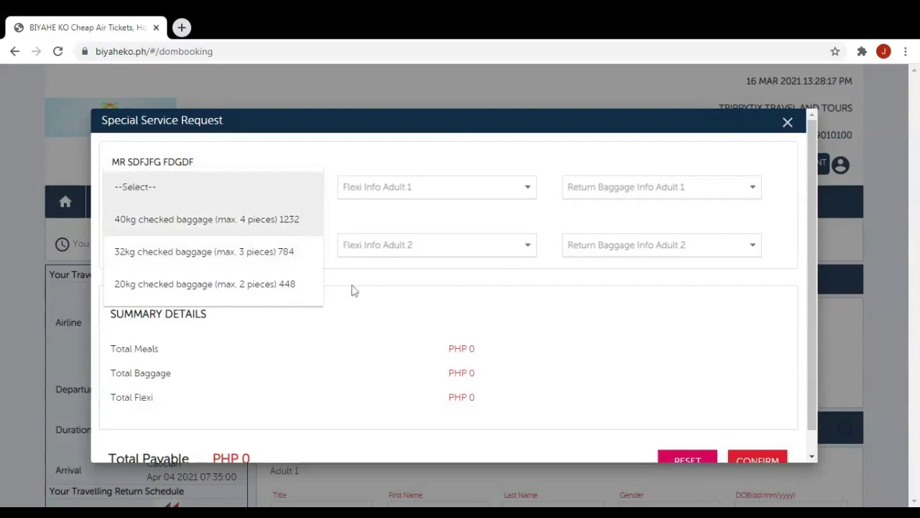
{"action": "left_click", "coordinate": [368, 309]}
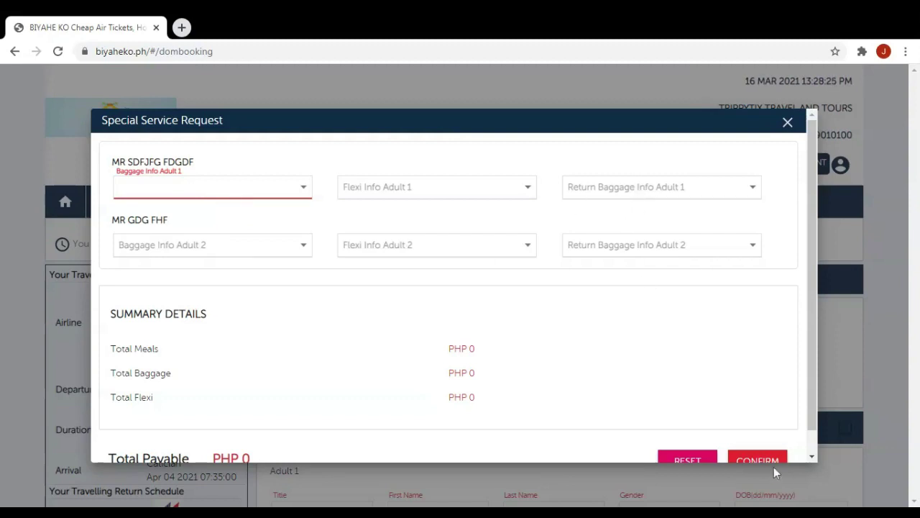
{"action": "left_click", "coordinate": [786, 126]}
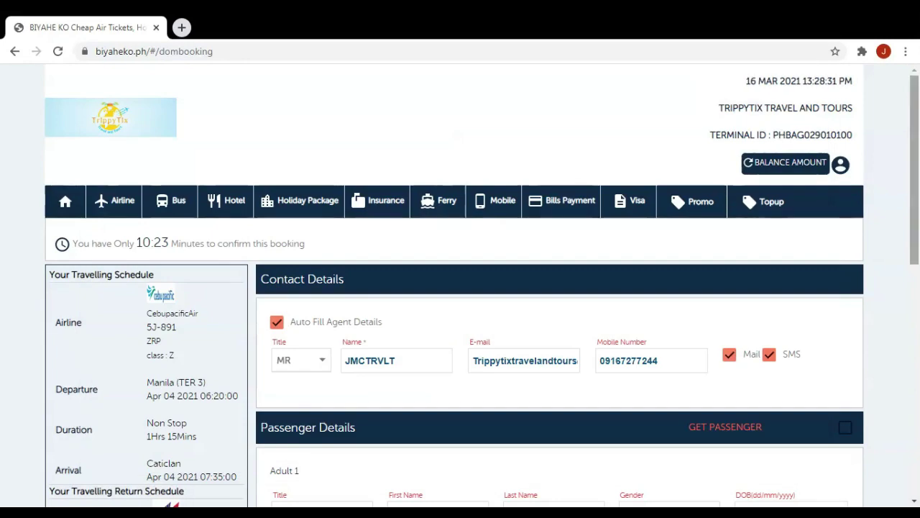
Accept the terms, submit the ₱5,082.00 booking, and refresh the balance amount.
{"action": "scroll", "coordinate": [761, 126], "scroll_direction": "down", "scroll_amount": 6}
{"action": "scroll", "coordinate": [503, 287], "scroll_direction": "down", "scroll_amount": 2}
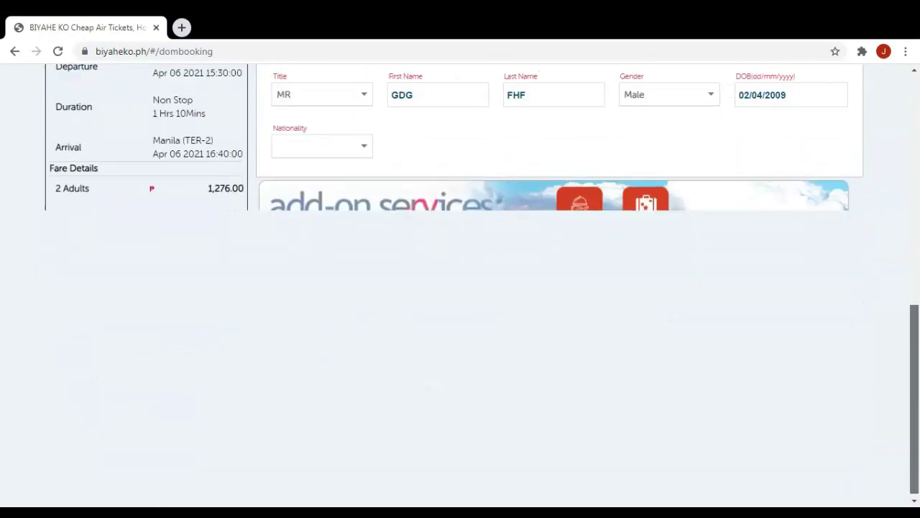
{"action": "left_click", "coordinate": [277, 343]}
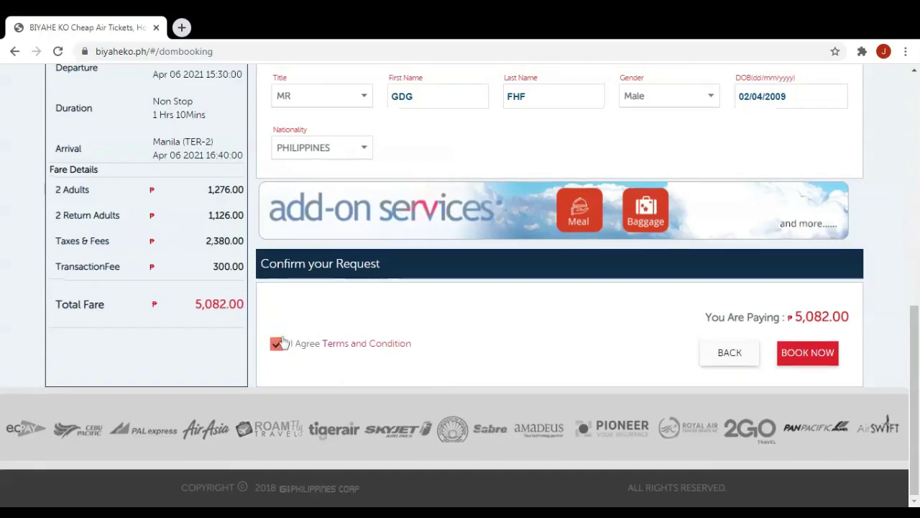
{"action": "left_click", "coordinate": [810, 356]}
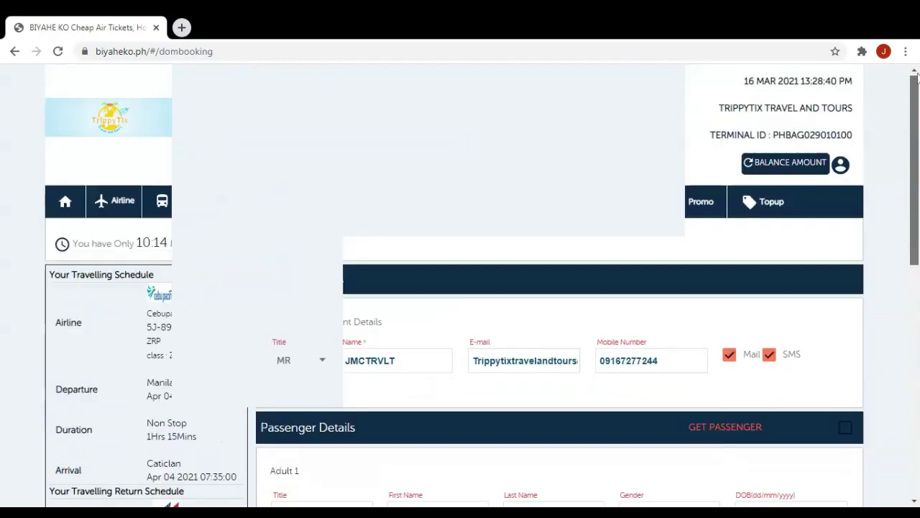
{"action": "left_click", "coordinate": [750, 169]}
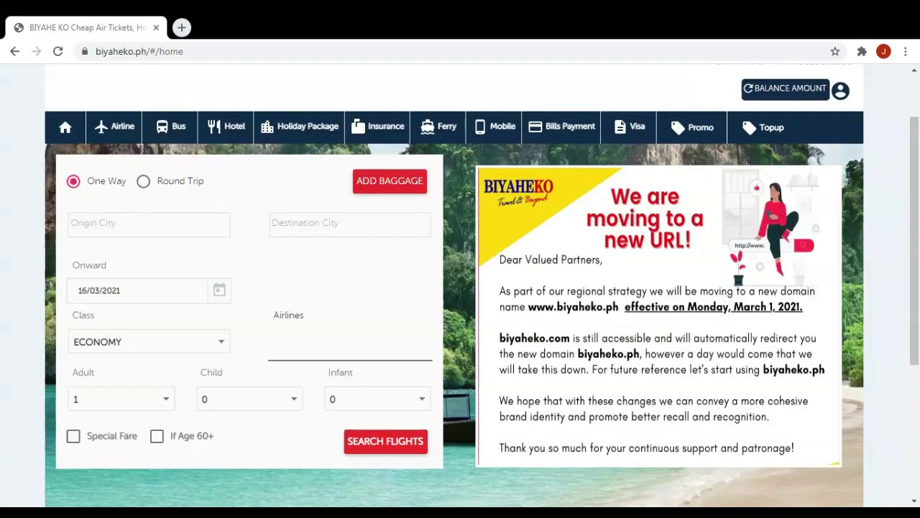
Set the one-way search origin to MANILA and destination to CEBU.
{"action": "left_click", "coordinate": [108, 224]}
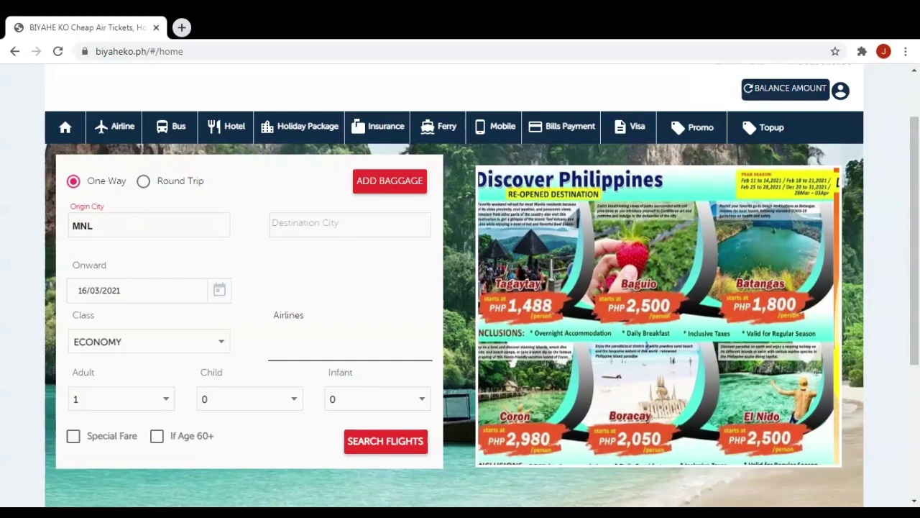
{"action": "key", "text": "Return"}
{"action": "key", "text": "Tab"}
{"action": "type", "text": "CEB"}
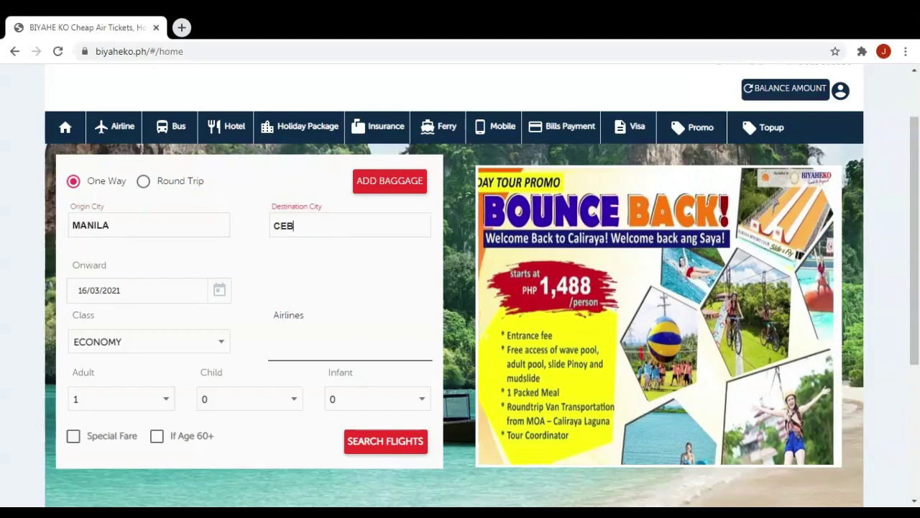
{"action": "left_click", "coordinate": [325, 254]}
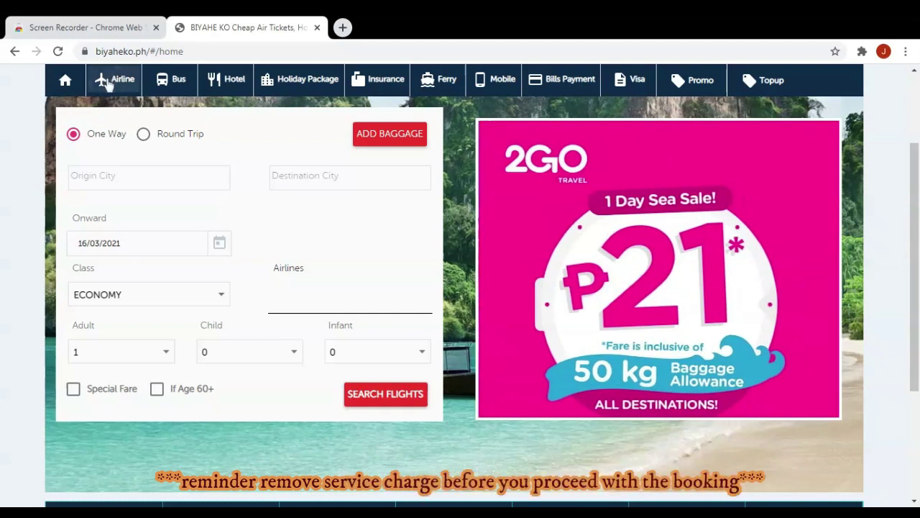
Switch to the DOMESTIC-MULTI flight search from the Airline menu.
{"action": "left_click", "coordinate": [108, 81]}
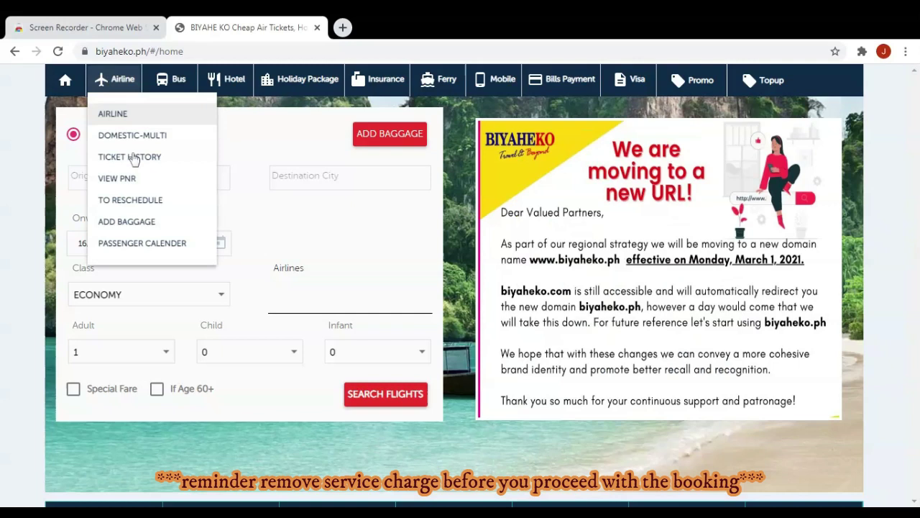
{"action": "left_click", "coordinate": [133, 137]}
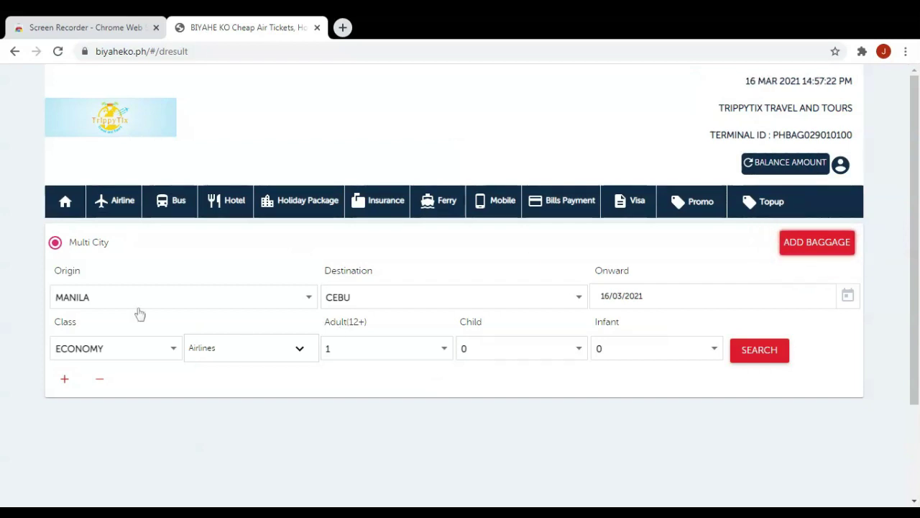
Date the MANILA–CEBU leg 05/04/2021.
{"action": "left_click", "coordinate": [854, 302]}
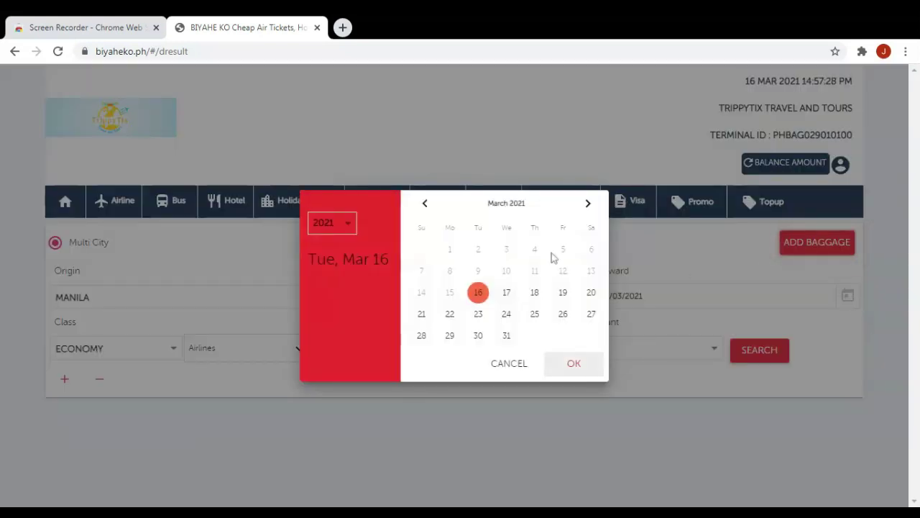
{"action": "left_click", "coordinate": [588, 204]}
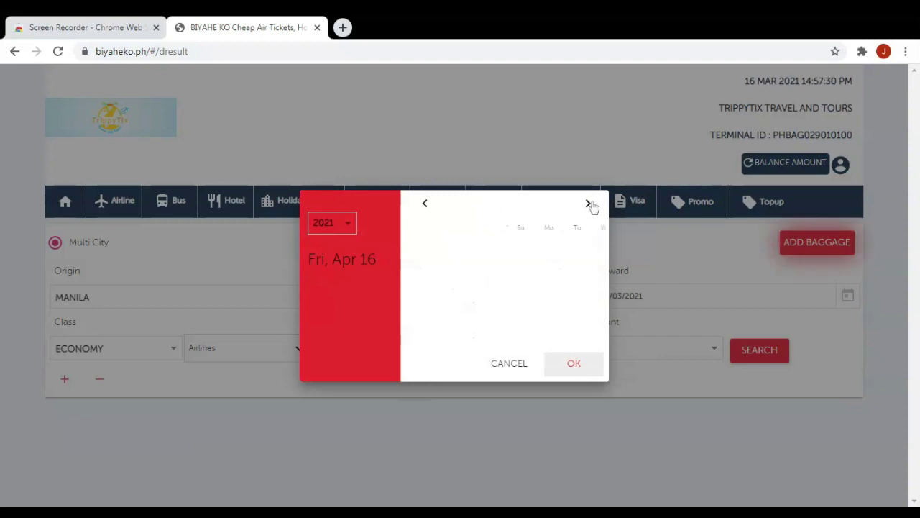
{"action": "left_click", "coordinate": [453, 274]}
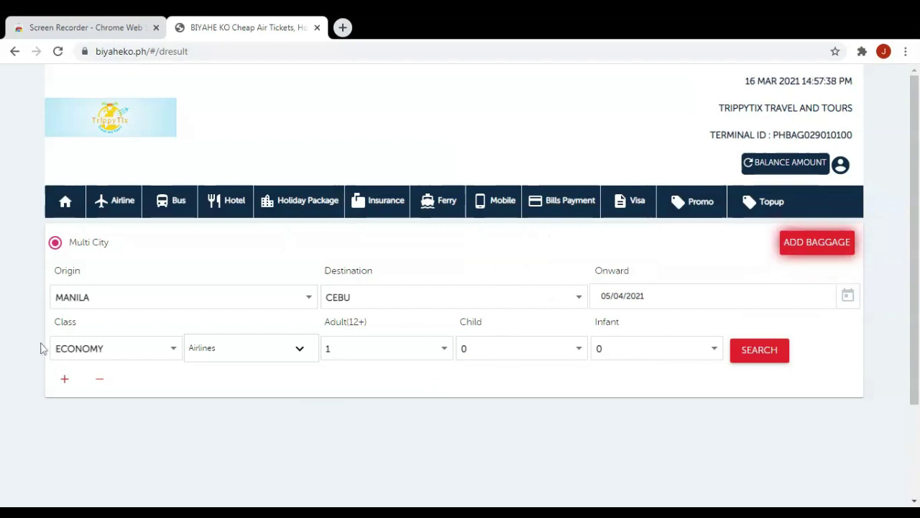
Add a CEBU to CAGAYANDEORO leg on 10/04/2021, then add an empty third leg.
{"action": "left_click", "coordinate": [65, 382]}
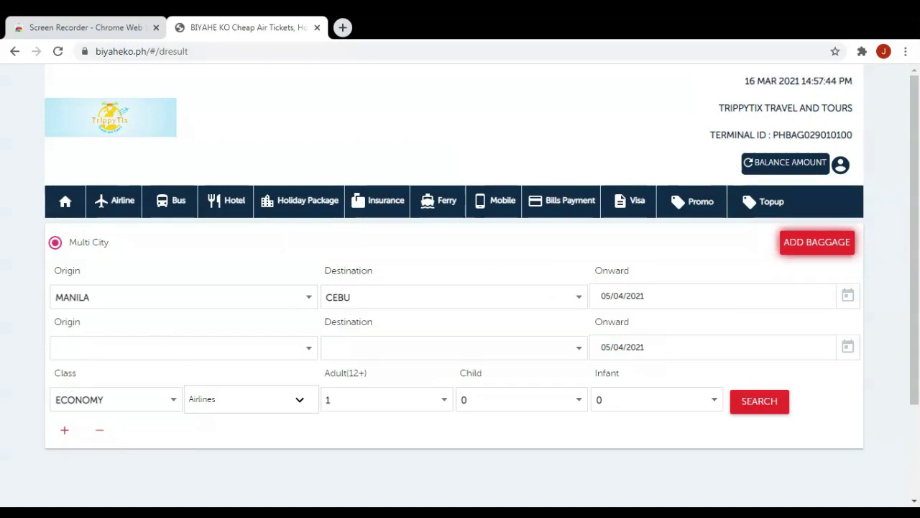
{"action": "left_click", "coordinate": [58, 355]}
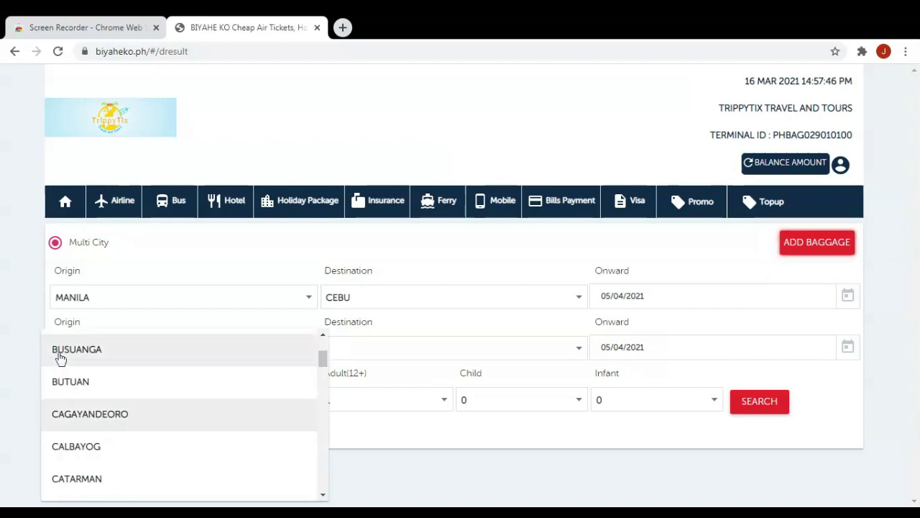
{"action": "scroll", "coordinate": [87, 425], "scroll_direction": "down", "scroll_amount": 1}
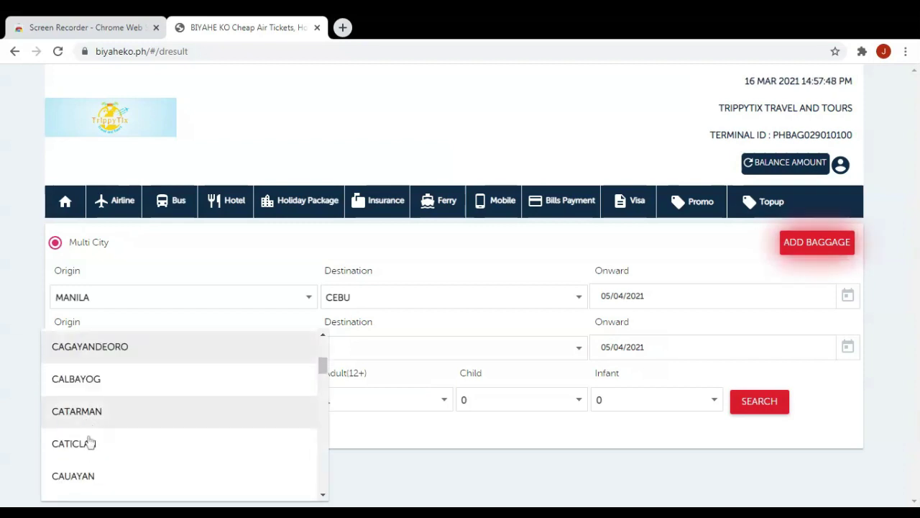
{"action": "scroll", "coordinate": [90, 442], "scroll_direction": "down", "scroll_amount": 1}
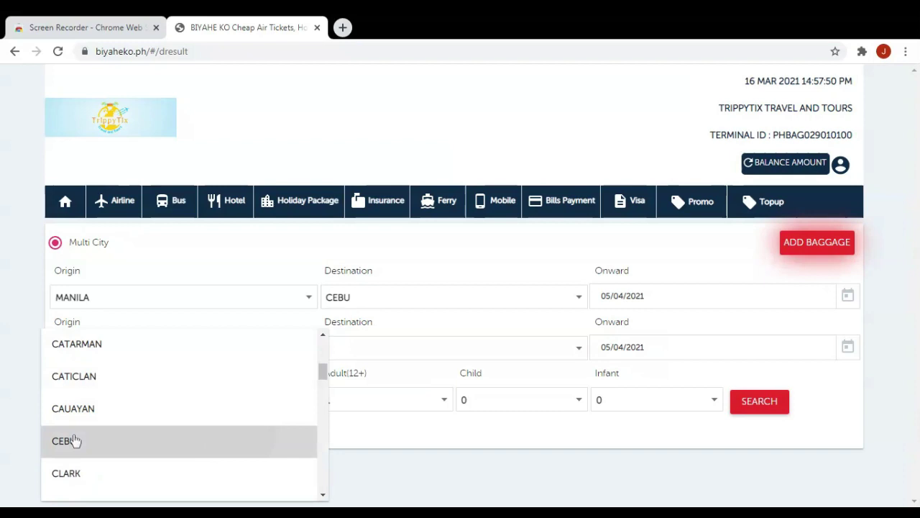
{"action": "left_click", "coordinate": [72, 441]}
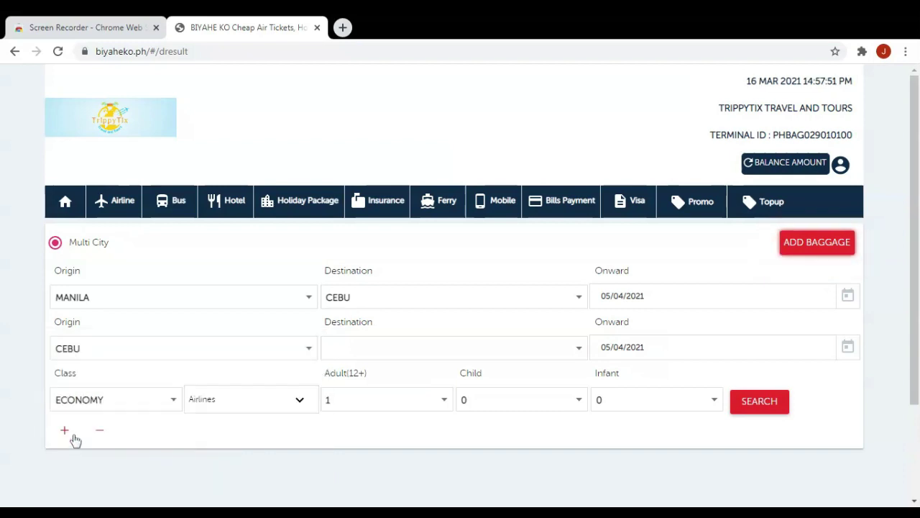
{"action": "left_click", "coordinate": [348, 344]}
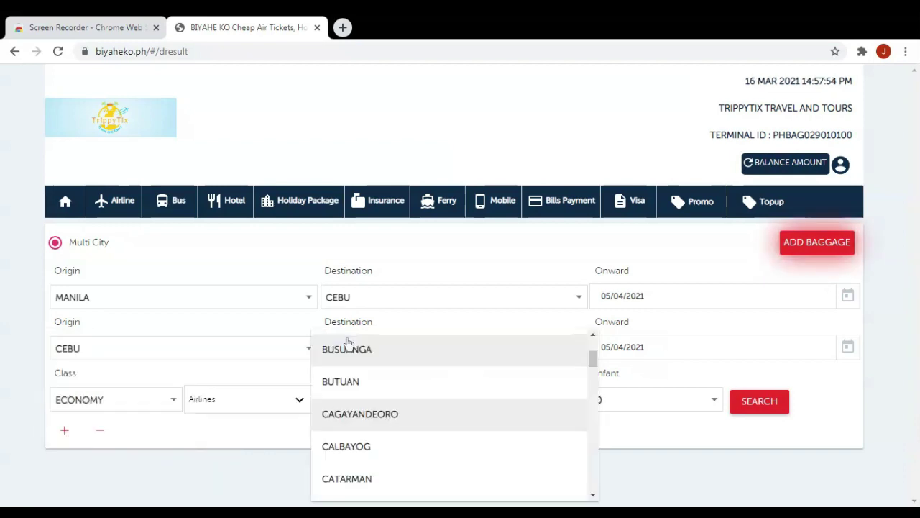
{"action": "left_click", "coordinate": [381, 413]}
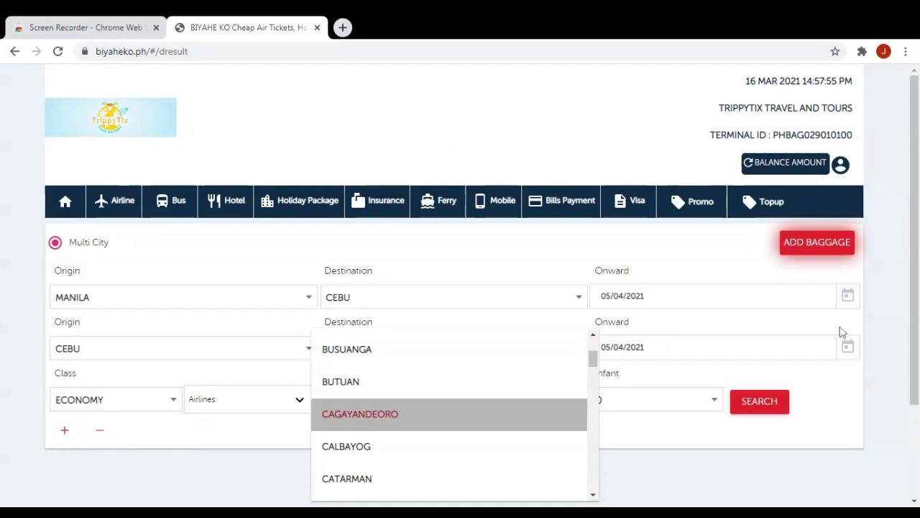
{"action": "left_click", "coordinate": [852, 354]}
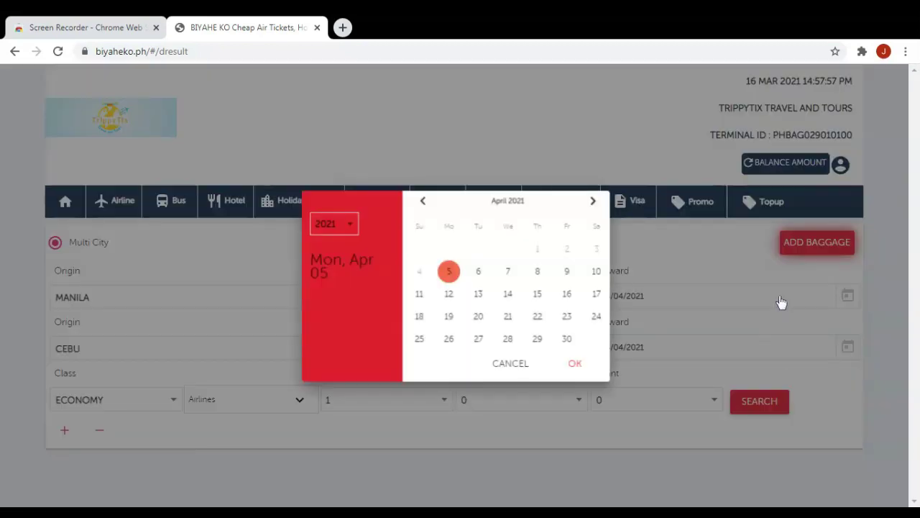
{"action": "left_click", "coordinate": [591, 271]}
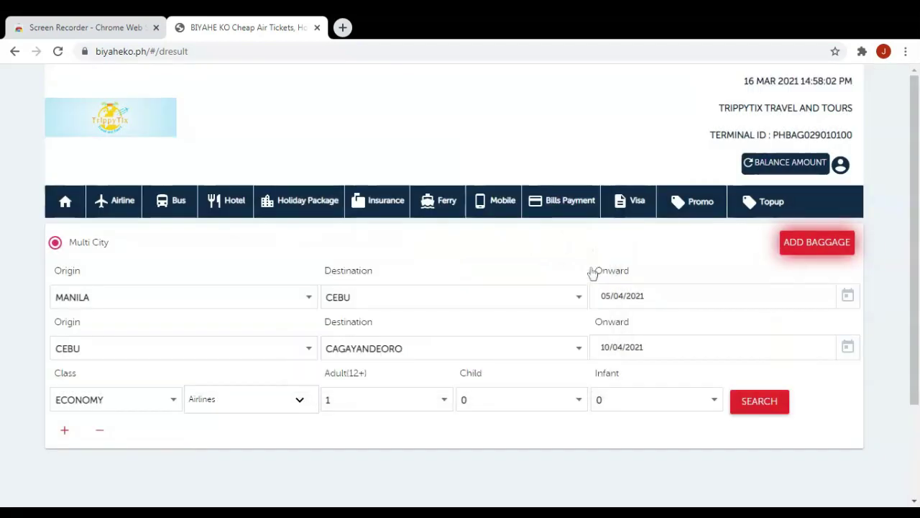
{"action": "left_click", "coordinate": [66, 431]}
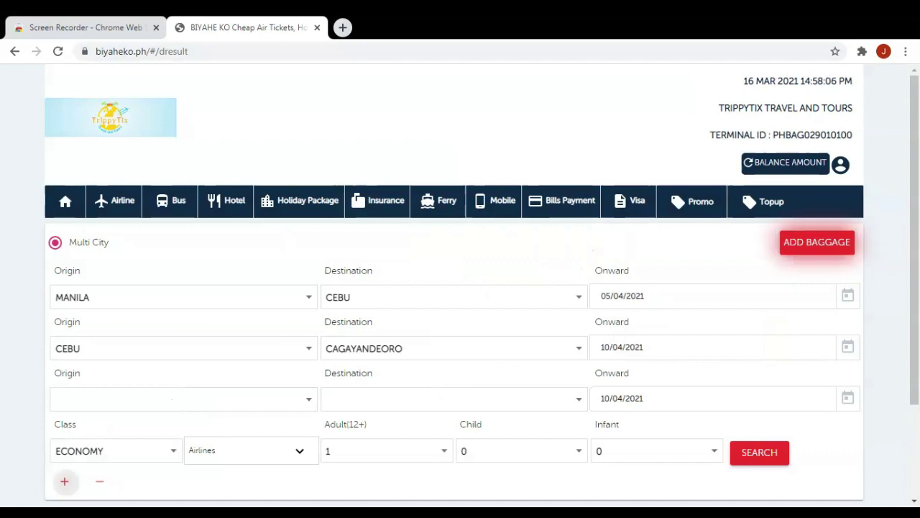
Make the third leg CAGAYANDEORO to MANILA on 15/04/2021 and search all three legs.
{"action": "left_click", "coordinate": [76, 406]}
{"action": "scroll", "coordinate": [179, 410], "scroll_direction": "down", "scroll_amount": 2}
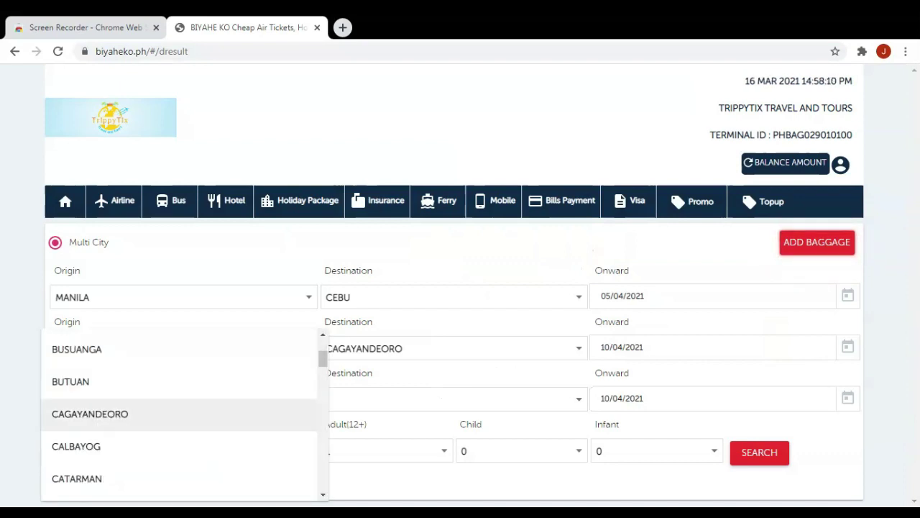
{"action": "left_click", "coordinate": [127, 416]}
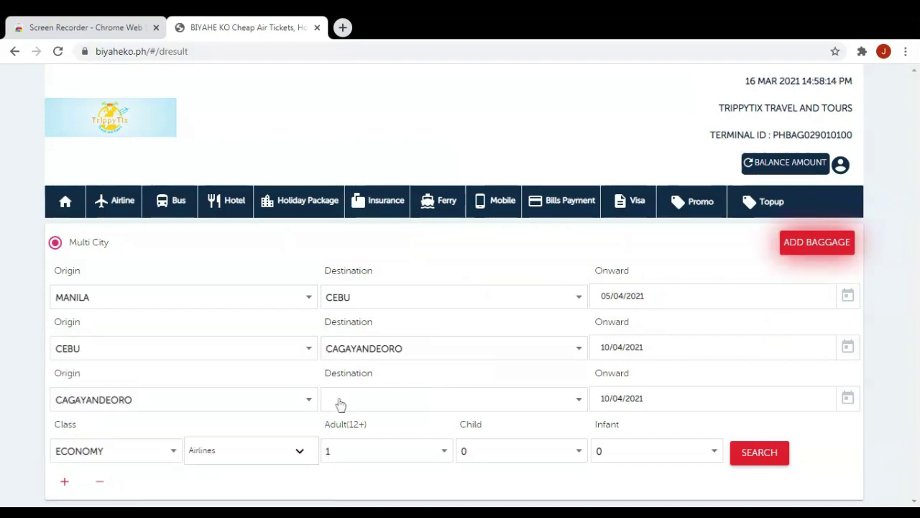
{"action": "left_click", "coordinate": [341, 401]}
{"action": "scroll", "coordinate": [453, 410], "scroll_direction": "down", "scroll_amount": 10}
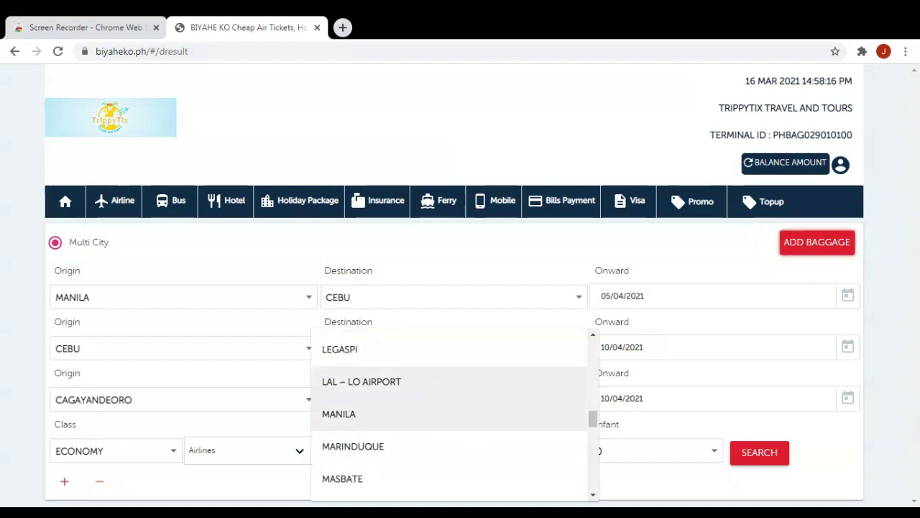
{"action": "left_click", "coordinate": [351, 416]}
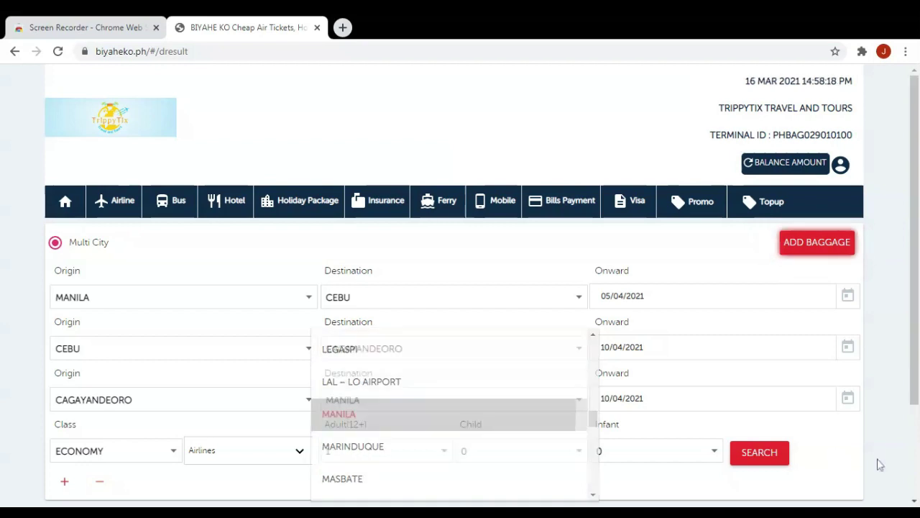
{"action": "left_click", "coordinate": [849, 400]}
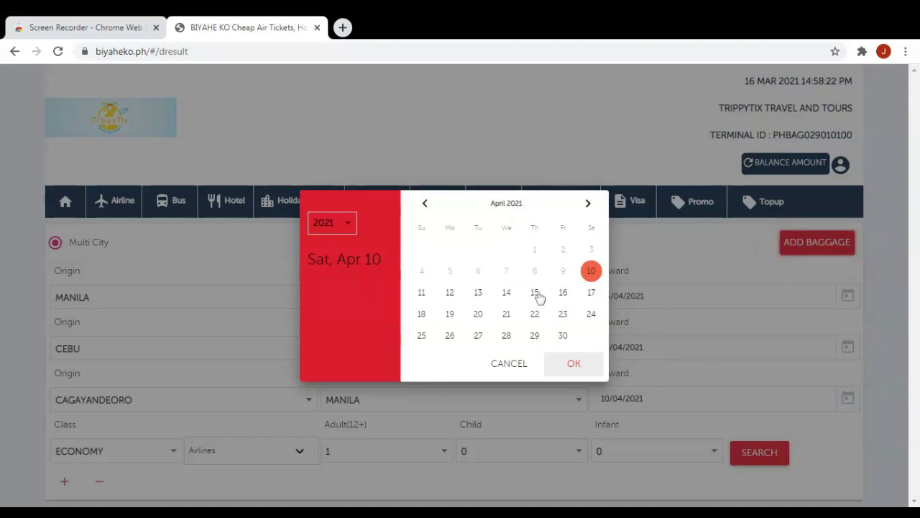
{"action": "left_click", "coordinate": [535, 293]}
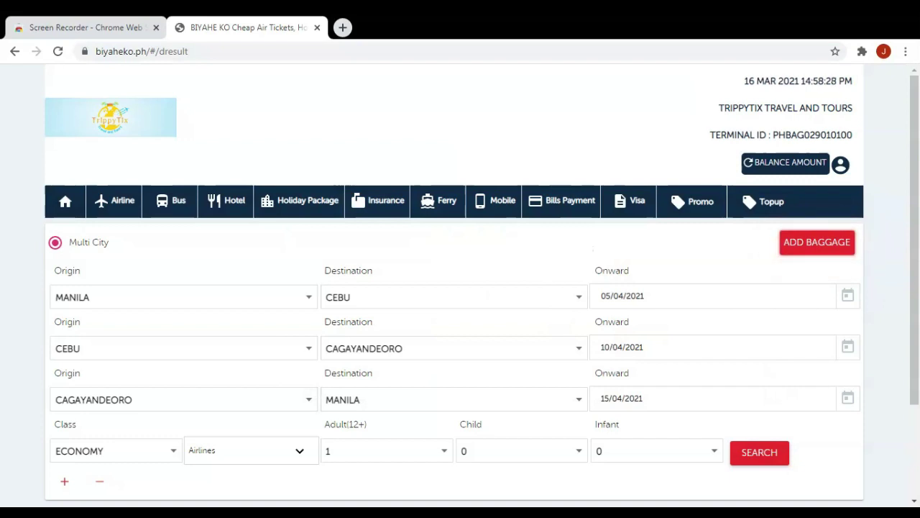
{"action": "left_click", "coordinate": [759, 452]}
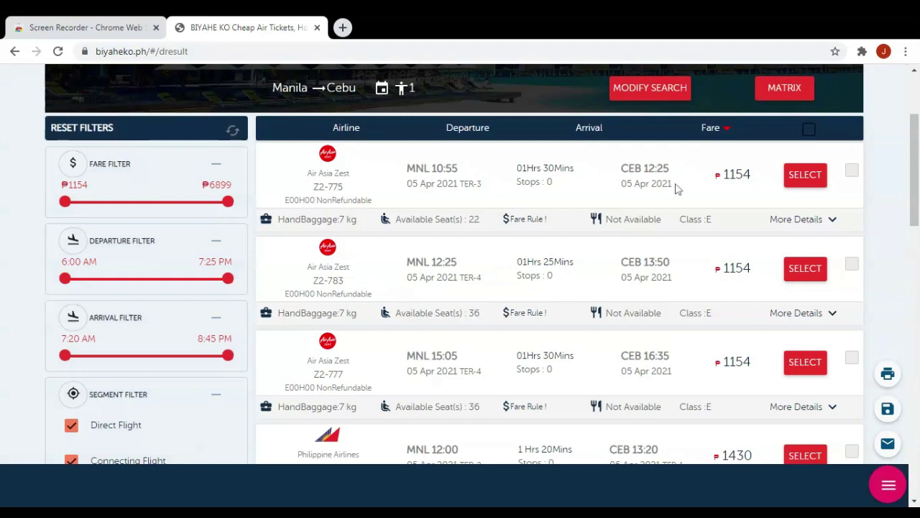
Select flights Z2-775, PR-1846 and Z2-692 for the Manila, Cebu and Cagayan de Oro legs.
{"action": "left_click", "coordinate": [803, 179]}
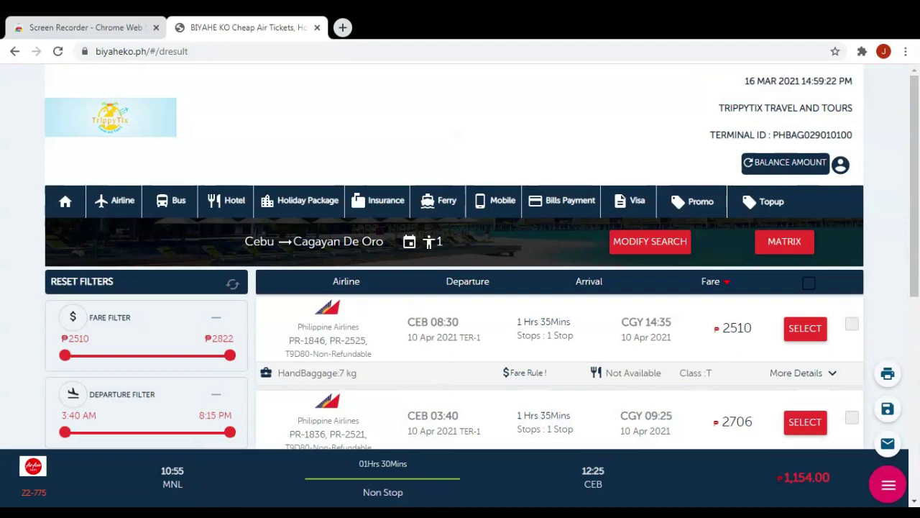
{"action": "left_click", "coordinate": [803, 329]}
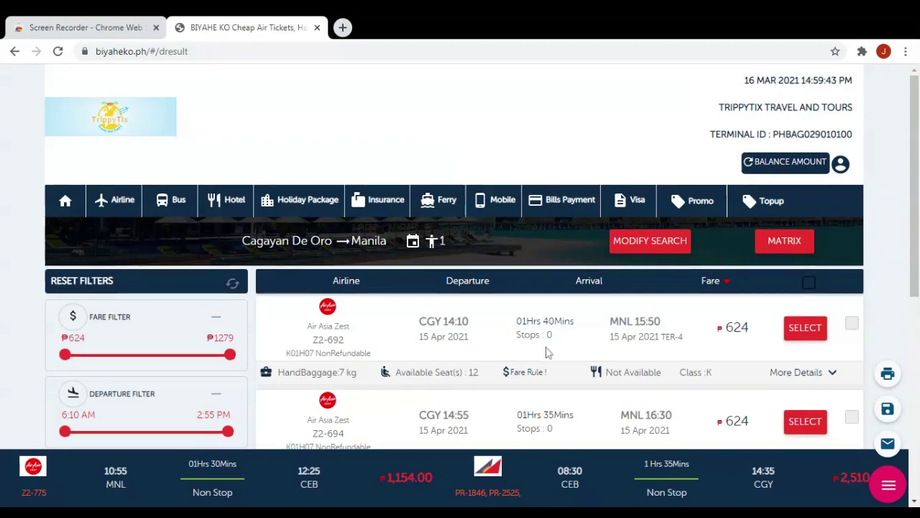
{"action": "scroll", "coordinate": [565, 339], "scroll_direction": "down", "scroll_amount": 2}
{"action": "left_click", "coordinate": [804, 194]}
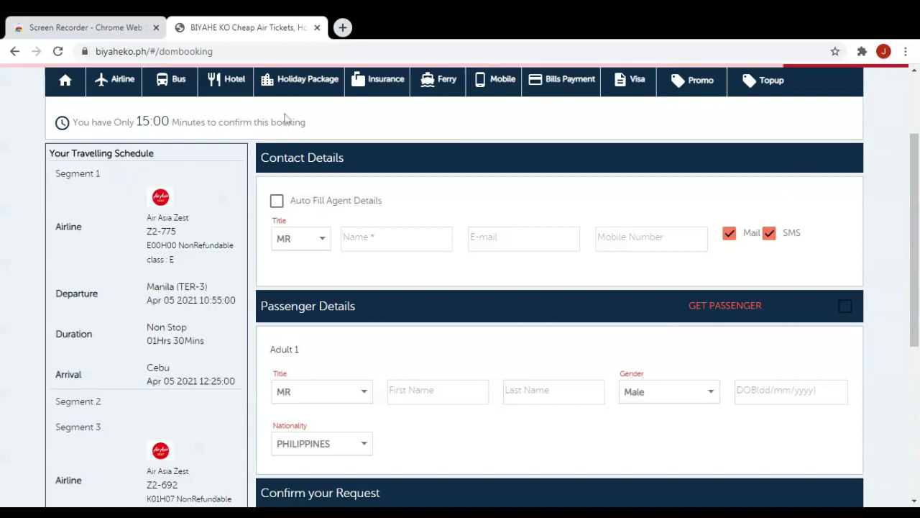
Auto-fill the agent contact details and keep MR as the adult passenger's title.
{"action": "left_click", "coordinate": [276, 201]}
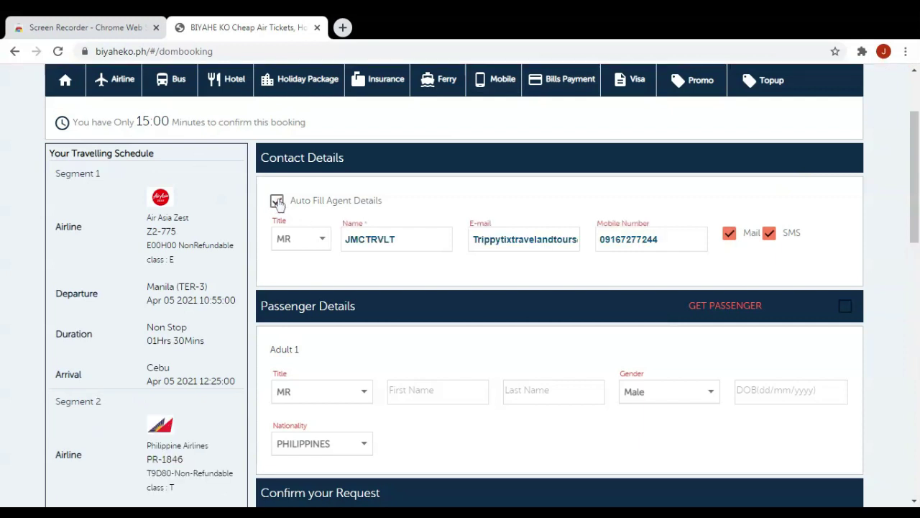
{"action": "scroll", "coordinate": [376, 316], "scroll_direction": "down", "scroll_amount": 2}
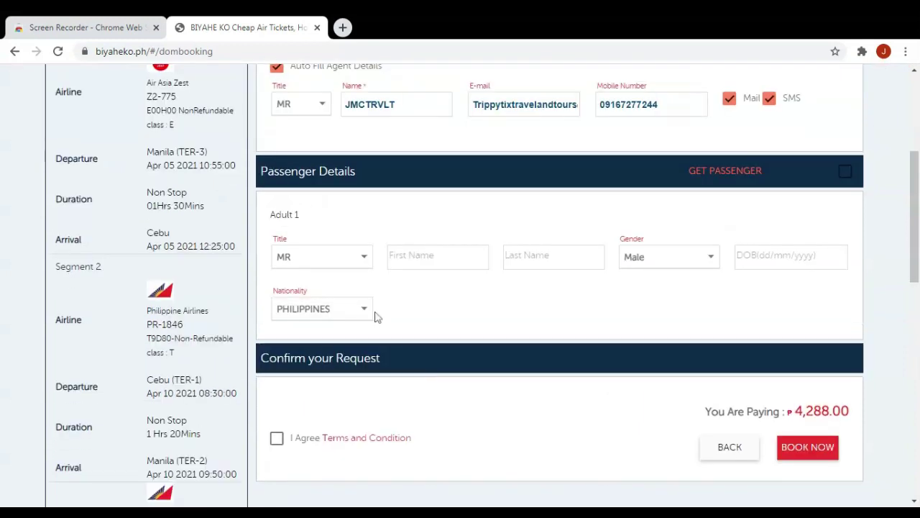
{"action": "left_click", "coordinate": [364, 261]}
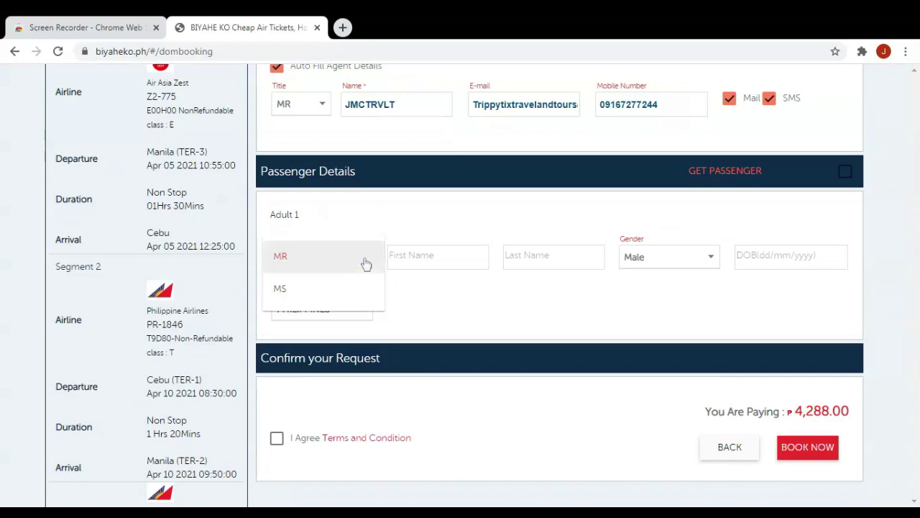
{"action": "left_click", "coordinate": [420, 261]}
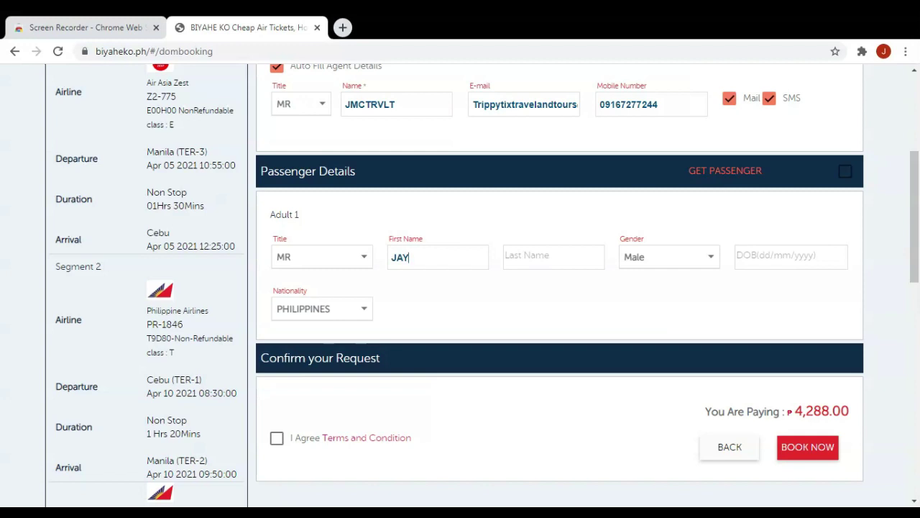
{"action": "left_click", "coordinate": [532, 257]}
Set the birth date to 11/02/1985, accept the terms, and submit the booking.
{"action": "left_click", "coordinate": [791, 256]}
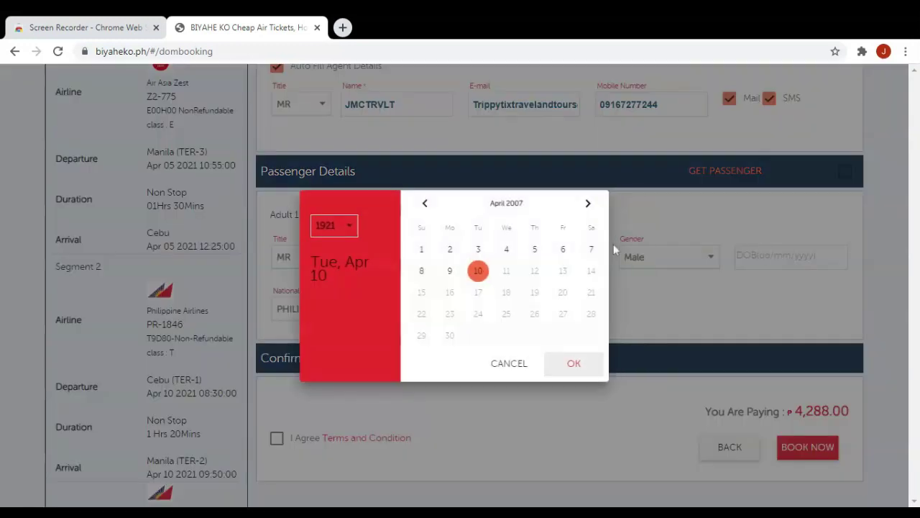
{"action": "left_click", "coordinate": [428, 205]}
{"action": "left_click", "coordinate": [429, 204]}
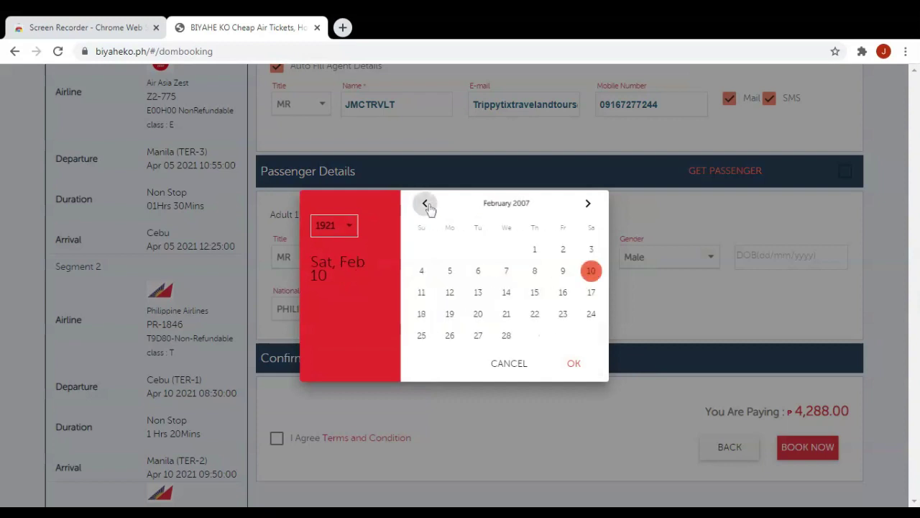
{"action": "left_click", "coordinate": [425, 293]}
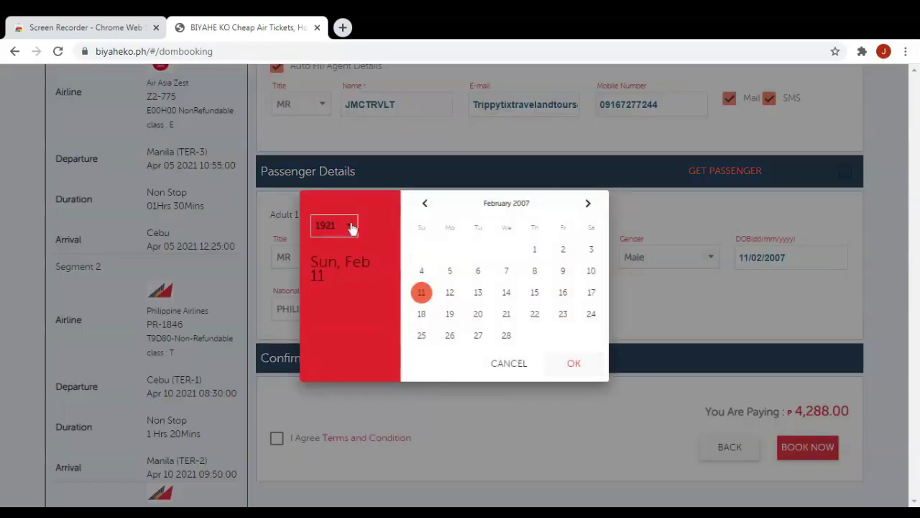
{"action": "left_click", "coordinate": [350, 229]}
{"action": "scroll", "coordinate": [358, 318], "scroll_direction": "down", "scroll_amount": 20}
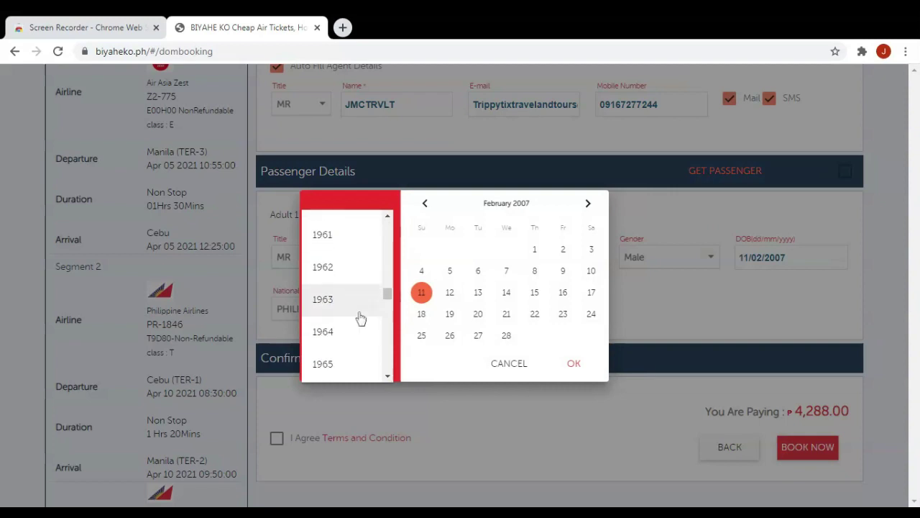
{"action": "scroll", "coordinate": [359, 322], "scroll_direction": "down", "scroll_amount": 5}
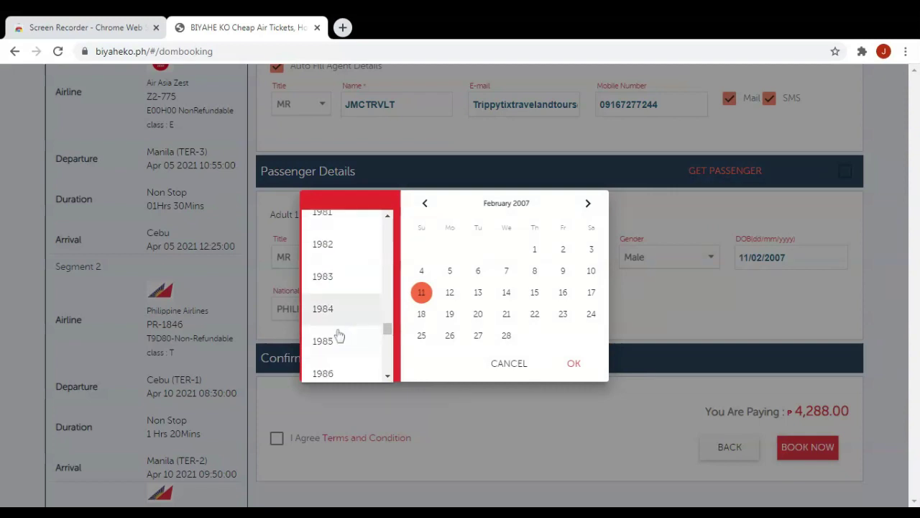
{"action": "left_click", "coordinate": [337, 342]}
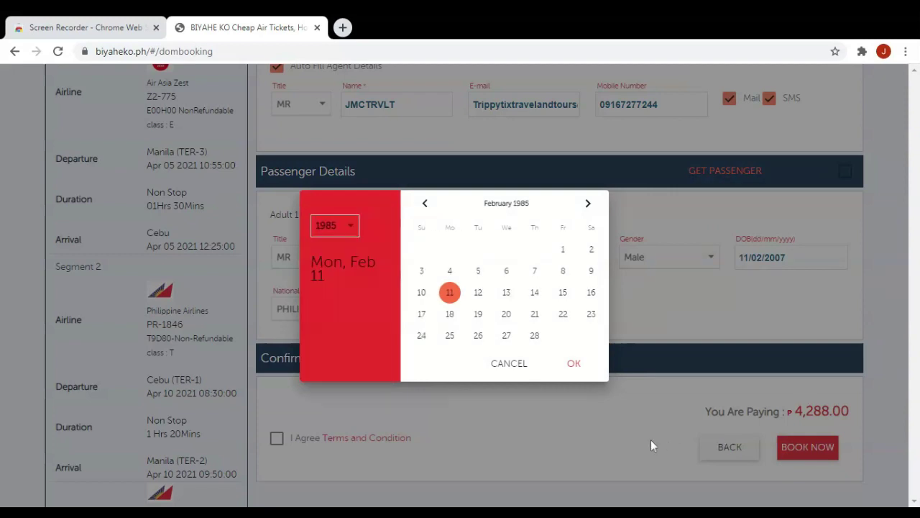
{"action": "left_click", "coordinate": [578, 368]}
{"action": "left_click", "coordinate": [277, 438]}
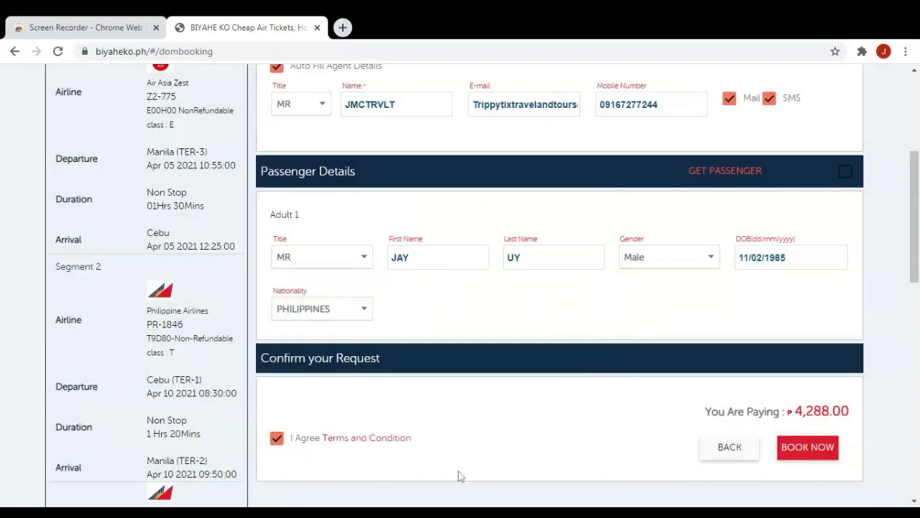
{"action": "left_click", "coordinate": [791, 450]}
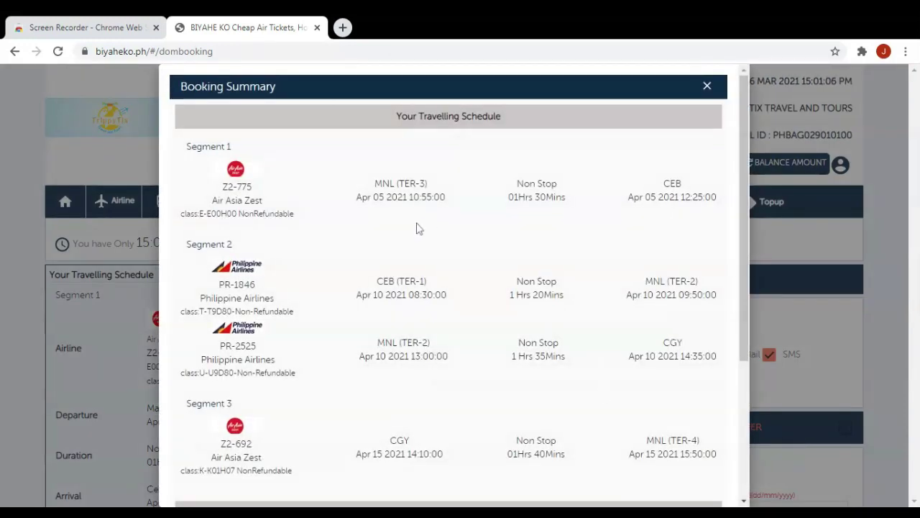
Review the Booking Summary, confirm with BOOK, and dismiss the credit-limit alert.
{"action": "scroll", "coordinate": [419, 228], "scroll_direction": "down", "scroll_amount": 1}
{"action": "scroll", "coordinate": [419, 229], "scroll_direction": "down", "scroll_amount": 1}
{"action": "scroll", "coordinate": [420, 230], "scroll_direction": "down", "scroll_amount": 2}
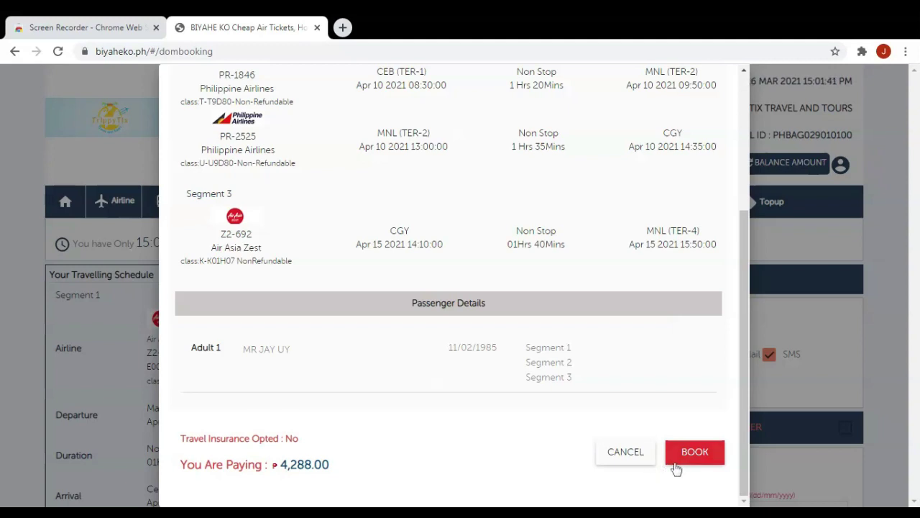
{"action": "left_click", "coordinate": [706, 459]}
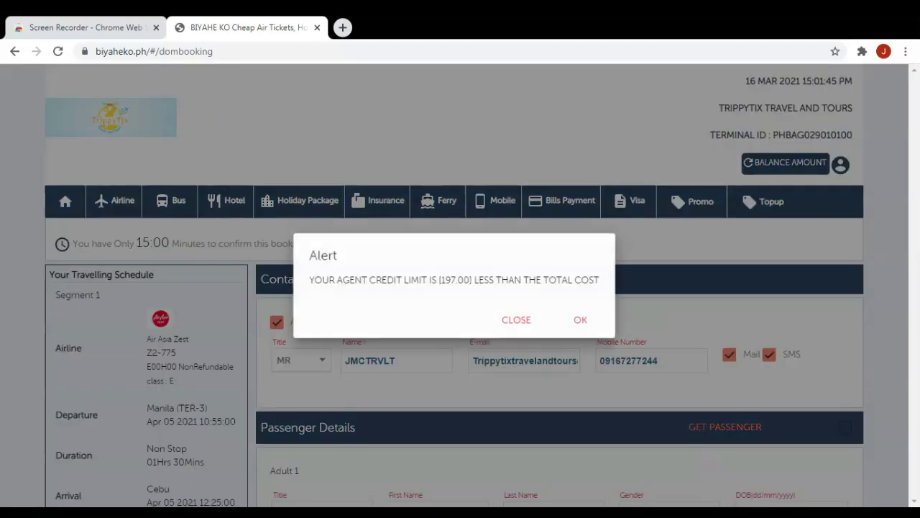
{"action": "left_click", "coordinate": [583, 321]}
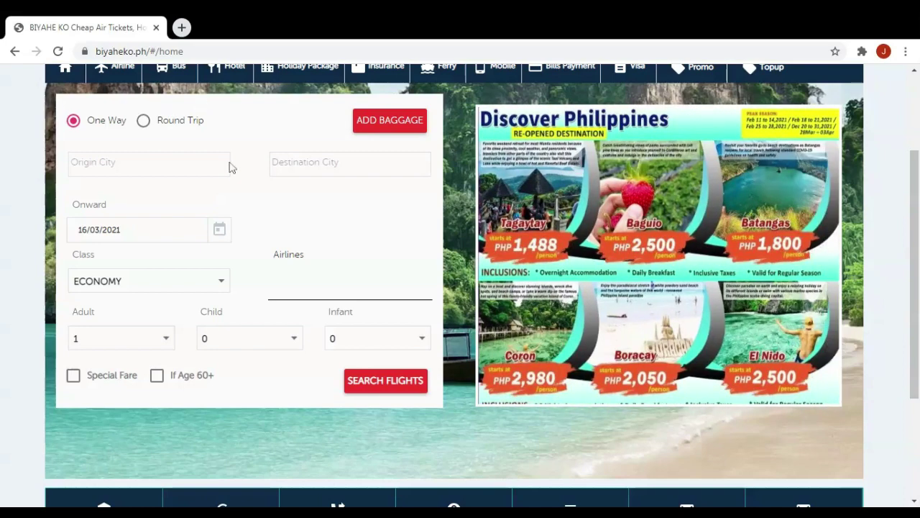
Set the flight route from Manila (MNL) to Singapore.
{"action": "scroll", "coordinate": [223, 151], "scroll_direction": "up", "scroll_amount": 1}
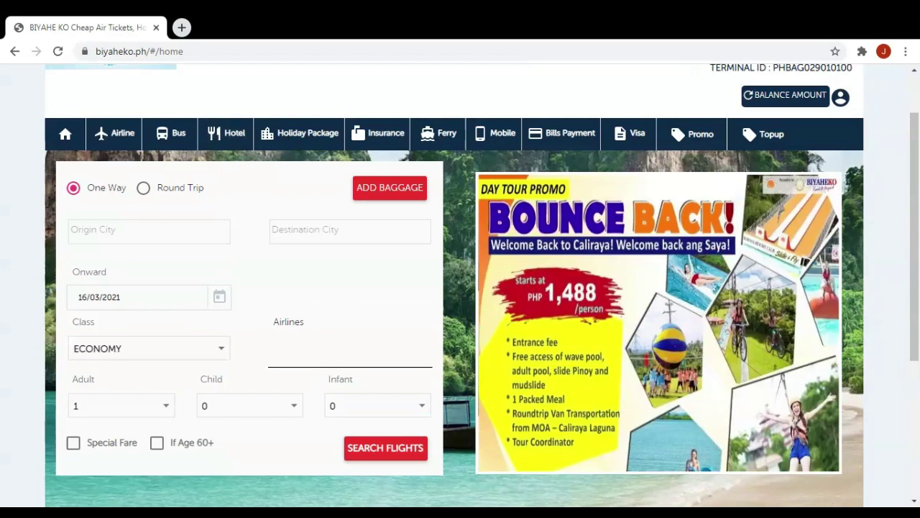
{"action": "left_click", "coordinate": [97, 233]}
{"action": "type", "text": "MNL"}
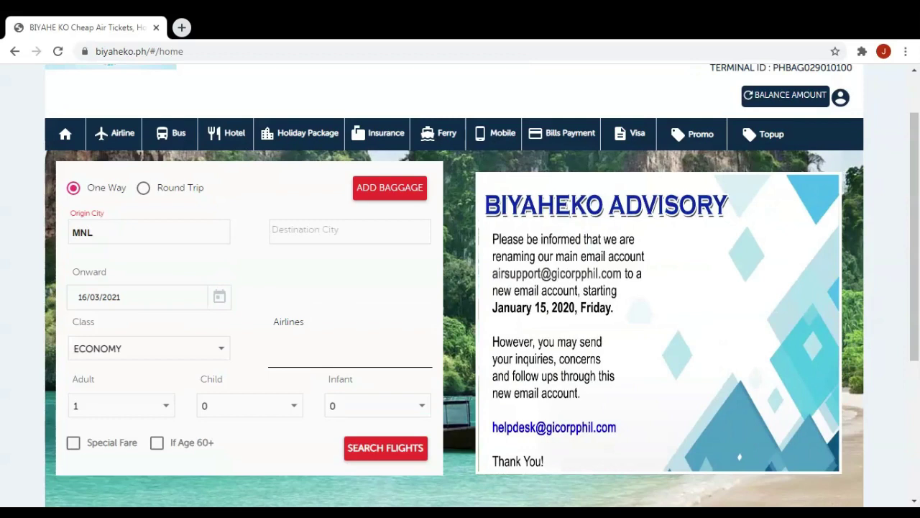
{"action": "left_click", "coordinate": [290, 230]}
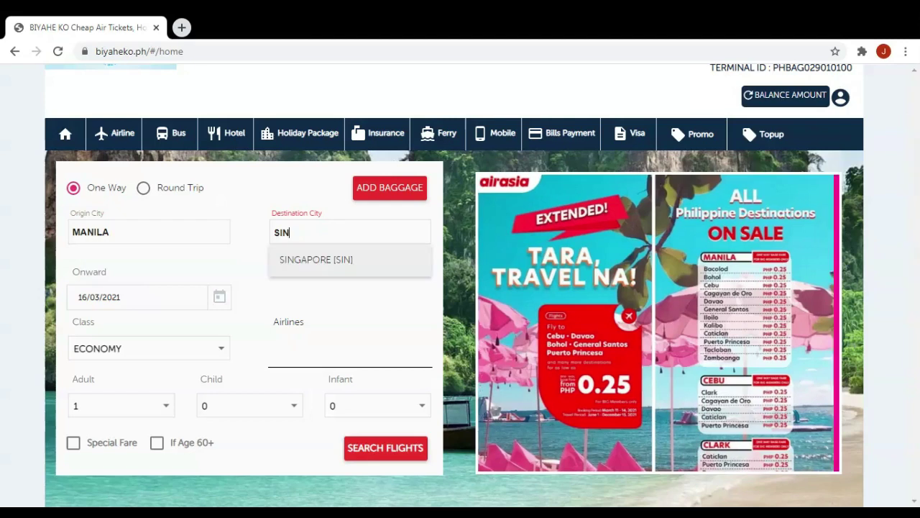
{"action": "left_click", "coordinate": [351, 261]}
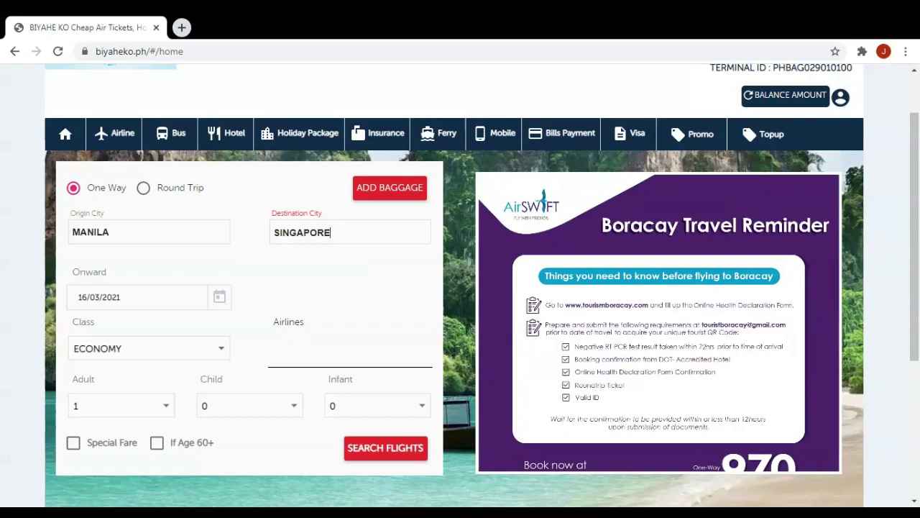
Set the onward date to 1 April 2021 and run the flight search.
{"action": "left_click", "coordinate": [220, 302]}
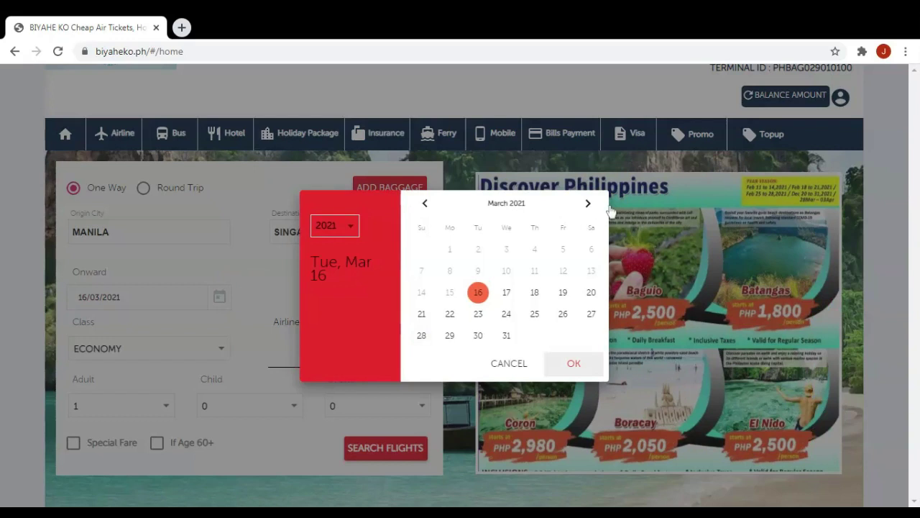
{"action": "left_click", "coordinate": [589, 205]}
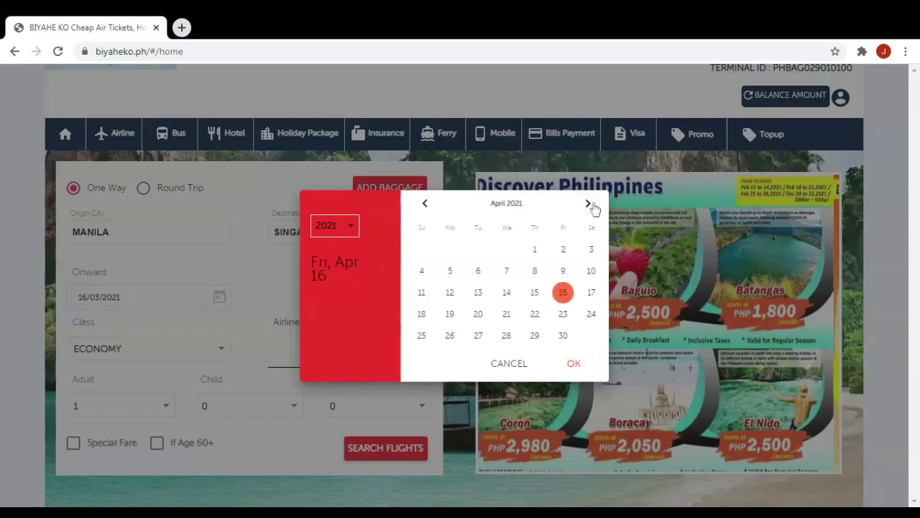
{"action": "left_click", "coordinate": [533, 248]}
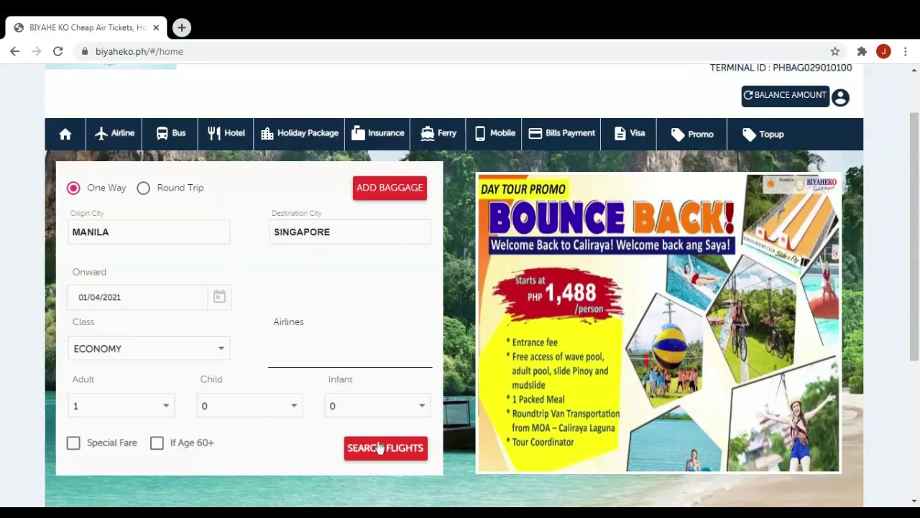
{"action": "left_click", "coordinate": [379, 444]}
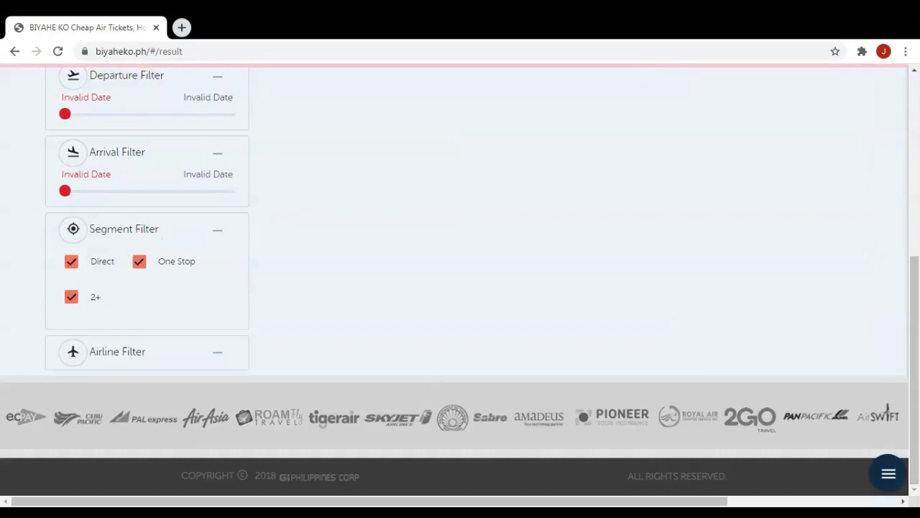
Book the first listed Cebu Pacific 5J-803 flight at PHP 4888.
{"action": "scroll", "coordinate": [131, 334], "scroll_direction": "up", "scroll_amount": 4}
{"action": "scroll", "coordinate": [131, 334], "scroll_direction": "up", "scroll_amount": 1}
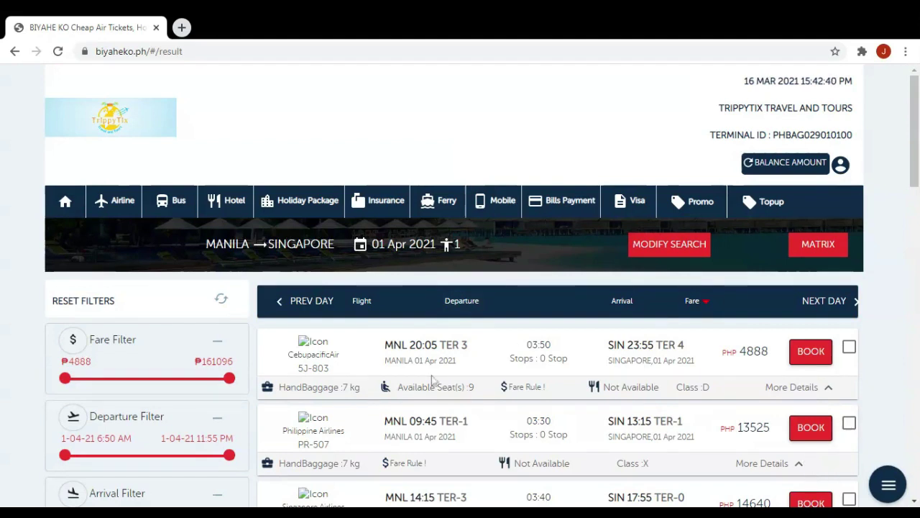
{"action": "left_click", "coordinate": [803, 359]}
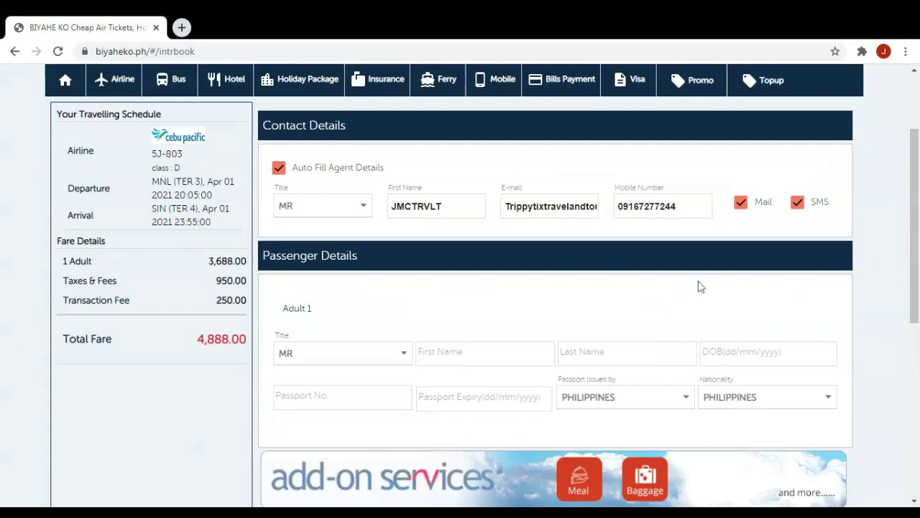
Enter Adult 1's first and last name.
{"action": "left_click", "coordinate": [310, 353]}
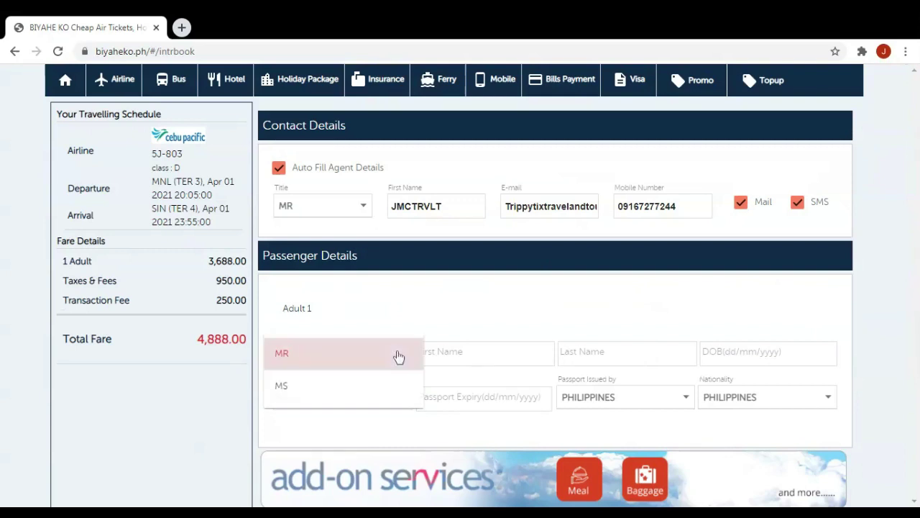
{"action": "key", "text": "Tab"}
{"action": "key", "text": "Tab"}
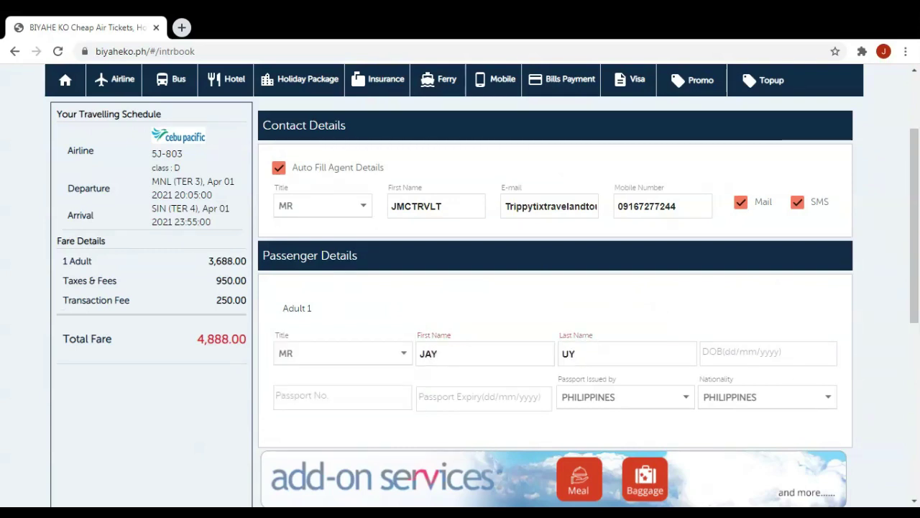
{"action": "left_click", "coordinate": [739, 352]}
{"action": "left_click", "coordinate": [424, 202]}
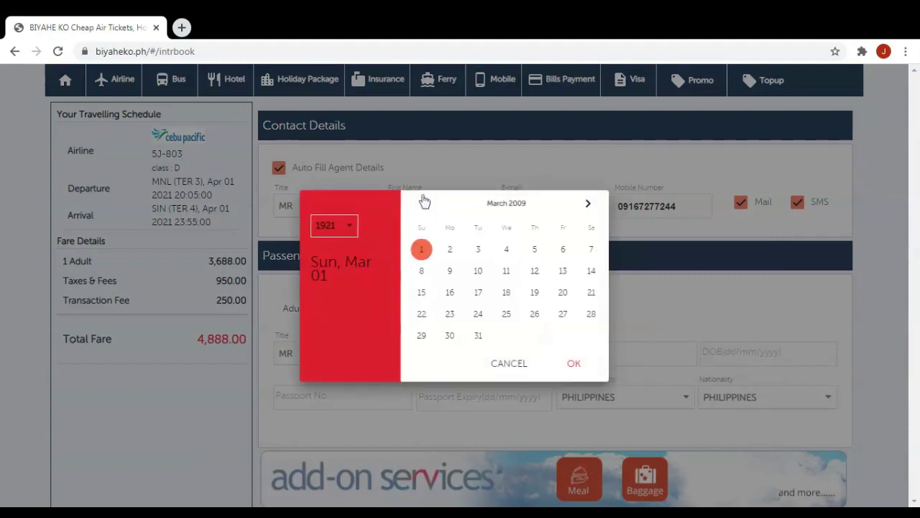
{"action": "left_click", "coordinate": [424, 202]}
{"action": "left_click", "coordinate": [506, 272]}
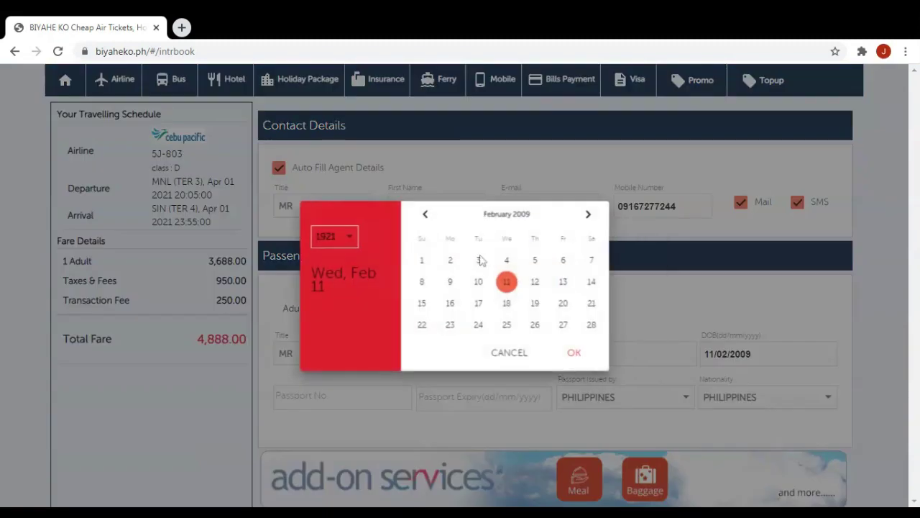
{"action": "left_click", "coordinate": [355, 240]}
{"action": "scroll", "coordinate": [350, 345], "scroll_direction": "down", "scroll_amount": 15}
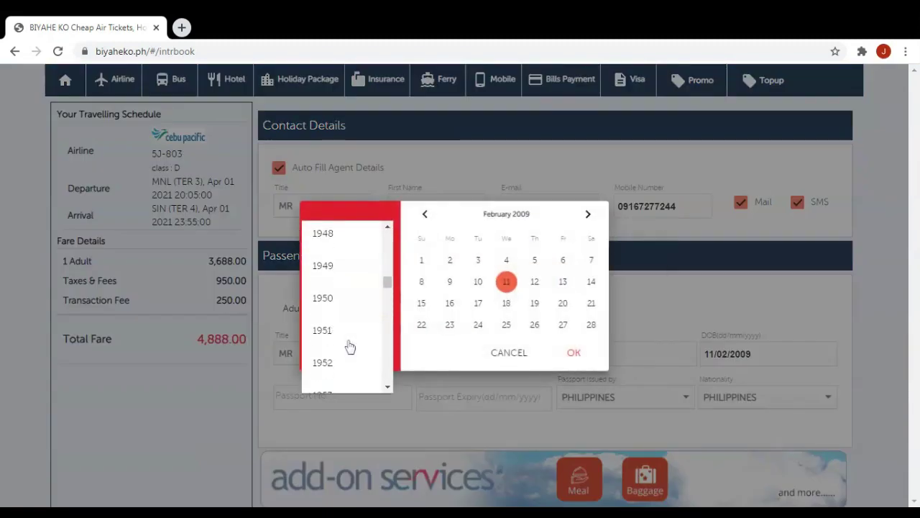
{"action": "scroll", "coordinate": [351, 347], "scroll_direction": "down", "scroll_amount": 6}
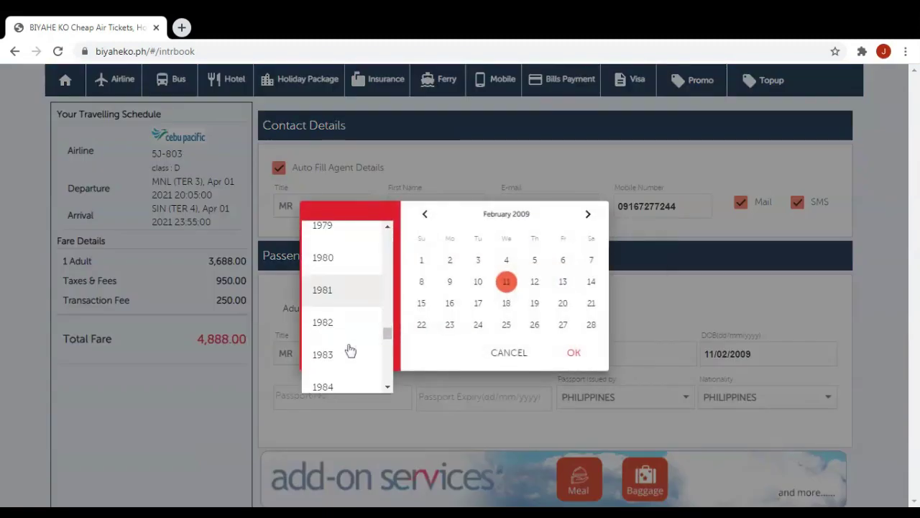
{"action": "left_click", "coordinate": [354, 353]}
{"action": "left_click", "coordinate": [572, 353]}
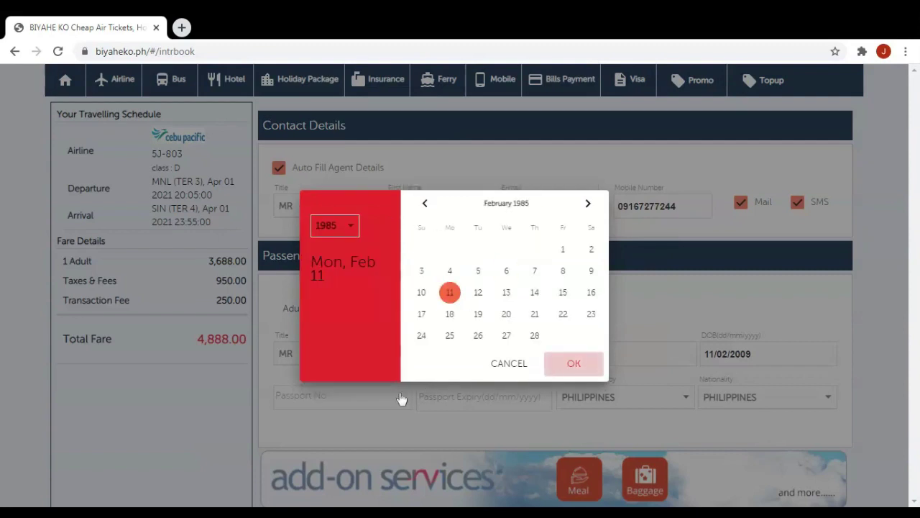
Enter the passport number and set passport expiry to 01/05/2022.
{"action": "left_click", "coordinate": [316, 398]}
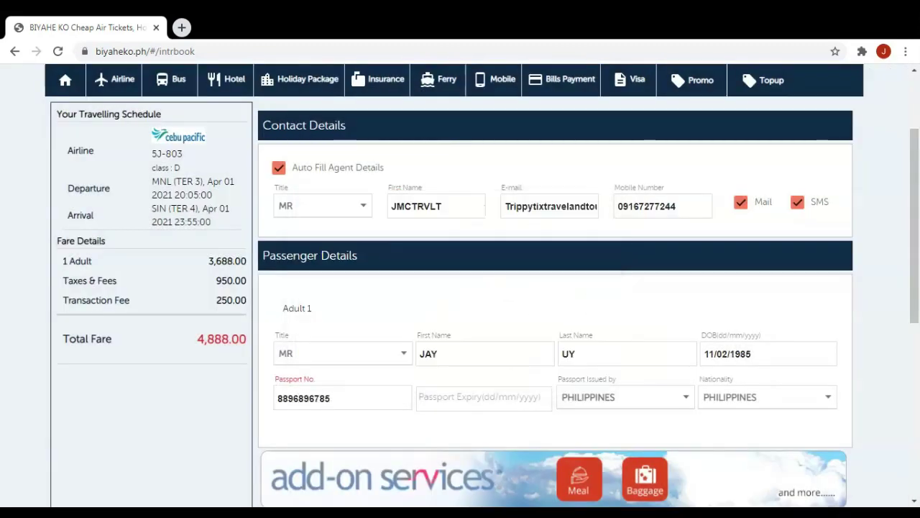
{"action": "left_click", "coordinate": [480, 397]}
{"action": "left_click", "coordinate": [588, 192]}
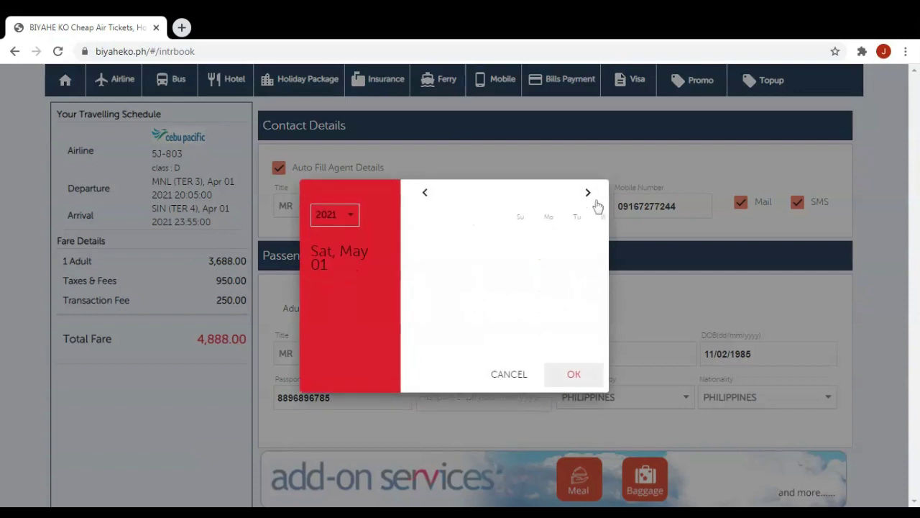
{"action": "left_click", "coordinate": [345, 220]}
{"action": "left_click", "coordinate": [345, 250]}
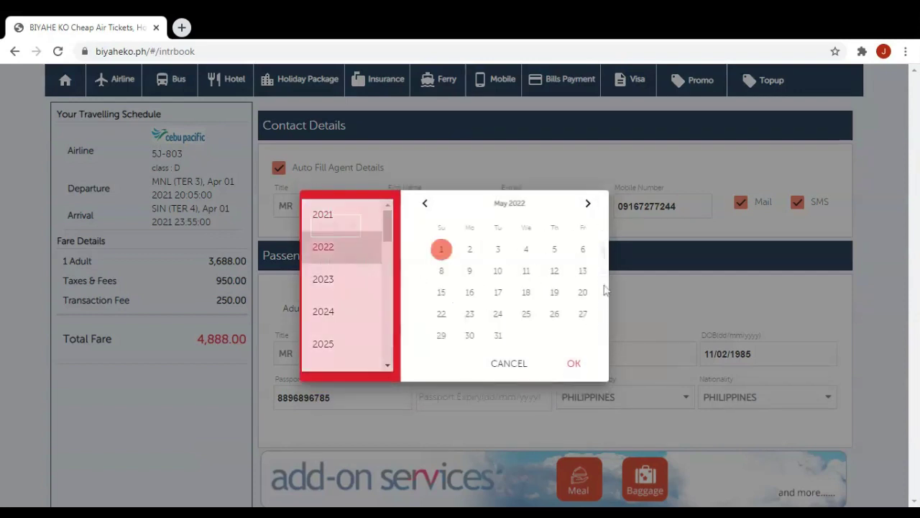
{"action": "left_click", "coordinate": [573, 364]}
{"action": "scroll", "coordinate": [572, 395], "scroll_direction": "down", "scroll_amount": 1}
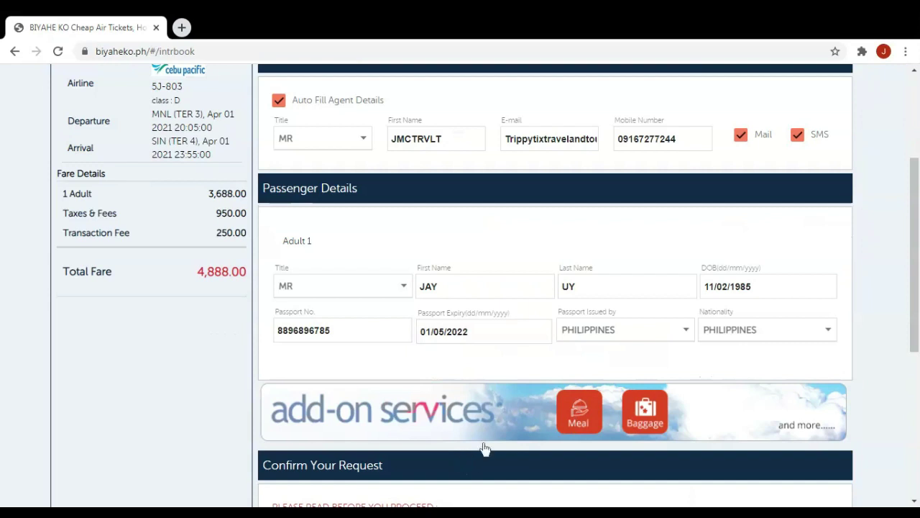
{"action": "scroll", "coordinate": [485, 448], "scroll_direction": "down", "scroll_amount": 5}
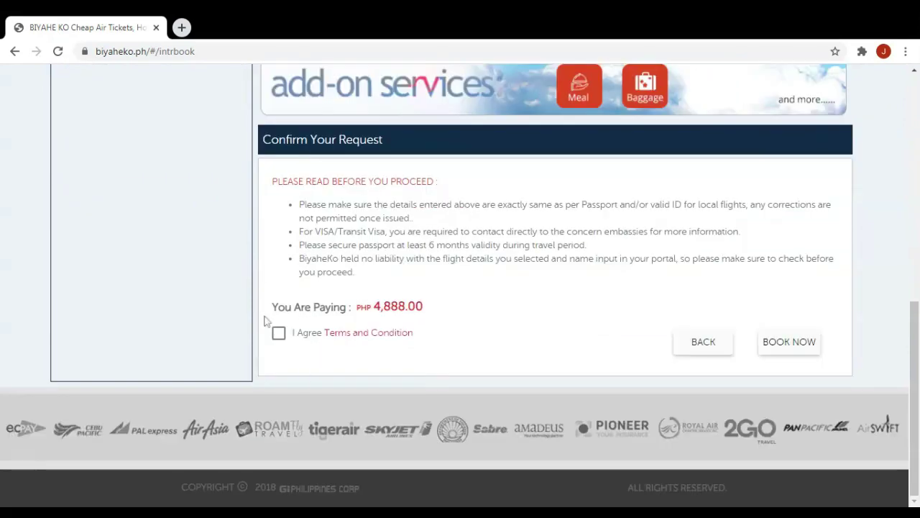
Accept the terms, book the Manila–Singapore flight, and acknowledge the disclaimer.
{"action": "left_click", "coordinate": [279, 333]}
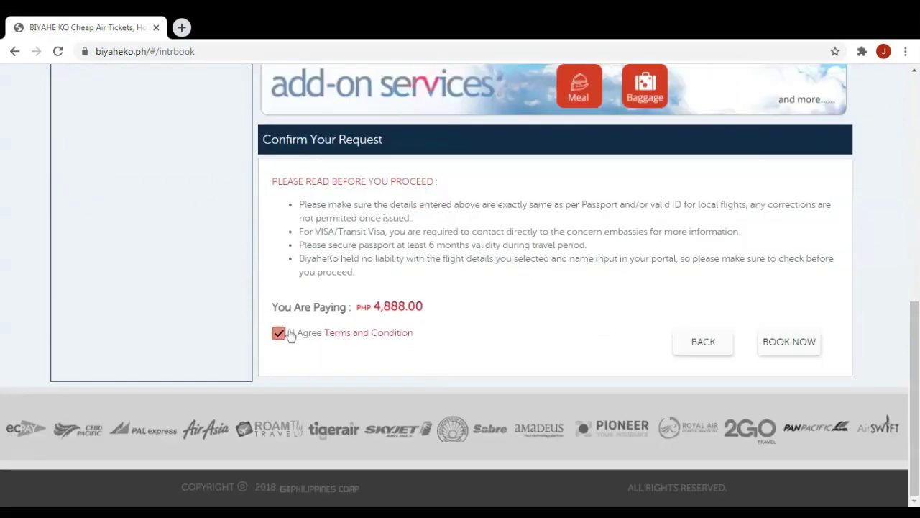
{"action": "left_click", "coordinate": [797, 342]}
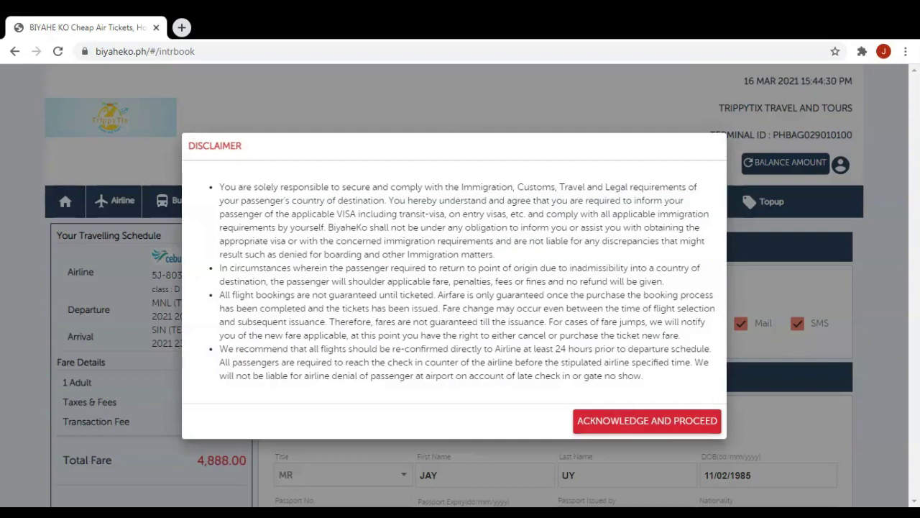
{"action": "left_click", "coordinate": [658, 427]}
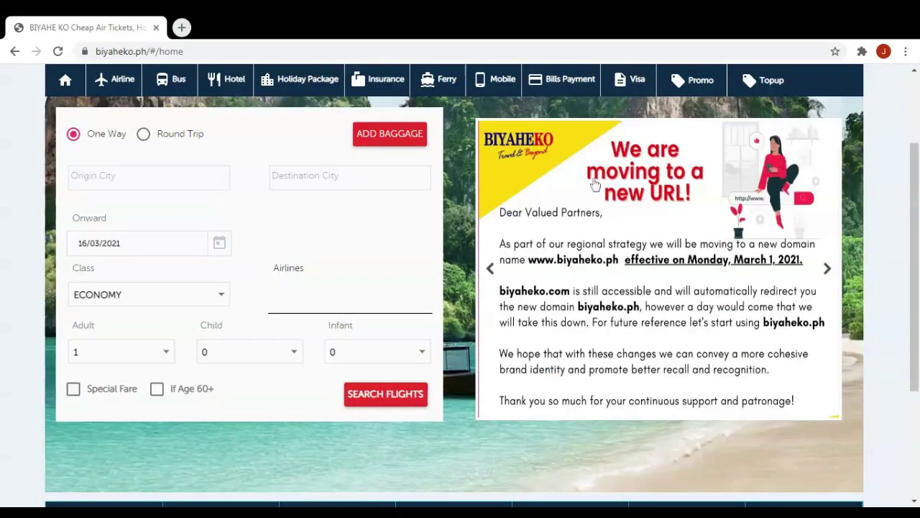
{"action": "scroll", "coordinate": [243, 136], "scroll_direction": "up", "scroll_amount": 1}
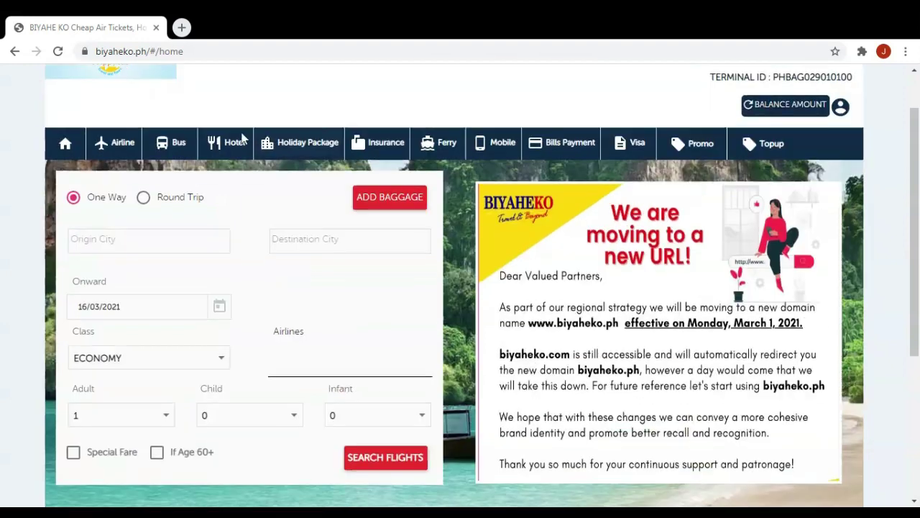
Go to the BUS ONLINE search page under the Bus menu.
{"action": "left_click", "coordinate": [184, 148]}
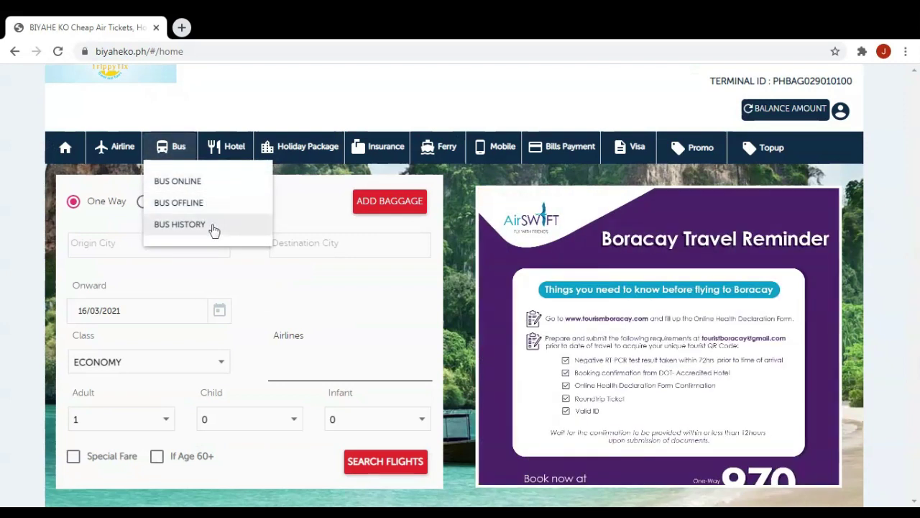
{"action": "left_click", "coordinate": [213, 184]}
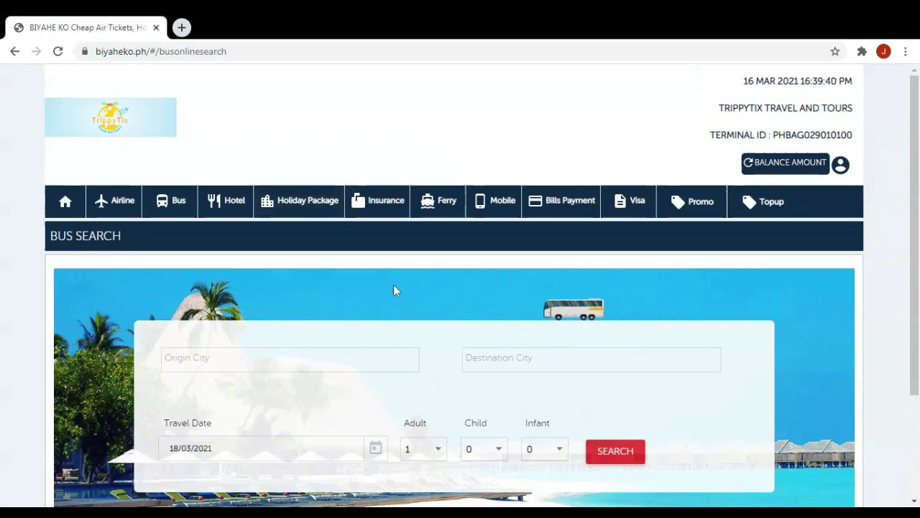
{"action": "scroll", "coordinate": [394, 287], "scroll_direction": "down", "scroll_amount": 2}
{"action": "scroll", "coordinate": [395, 270], "scroll_direction": "down", "scroll_amount": 1}
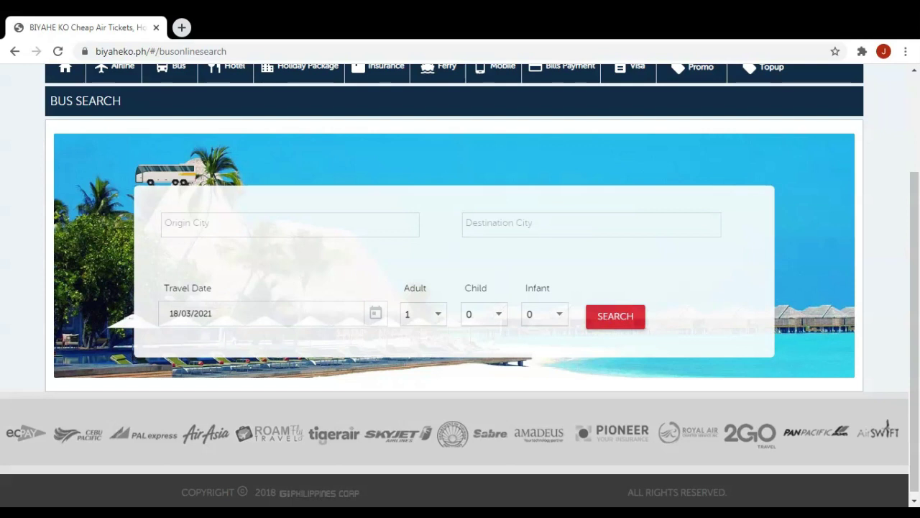
Set the bus route from Puerto Princesa to El Nido.
{"action": "left_click", "coordinate": [266, 224]}
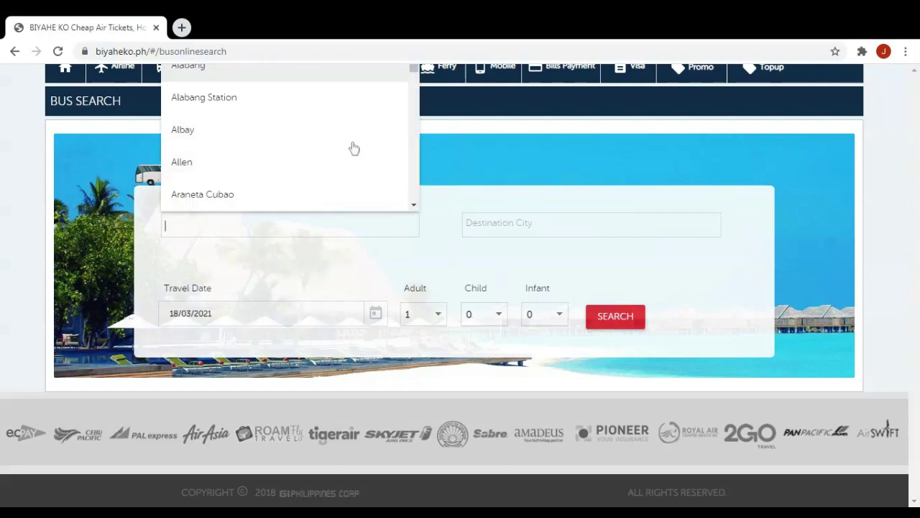
{"action": "scroll", "coordinate": [353, 148], "scroll_direction": "down", "scroll_amount": 3}
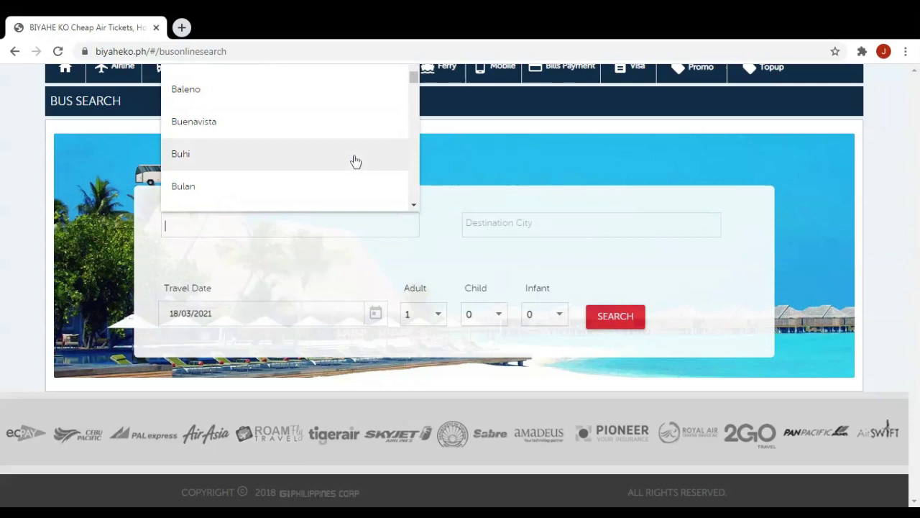
{"action": "scroll", "coordinate": [356, 161], "scroll_direction": "down", "scroll_amount": 6}
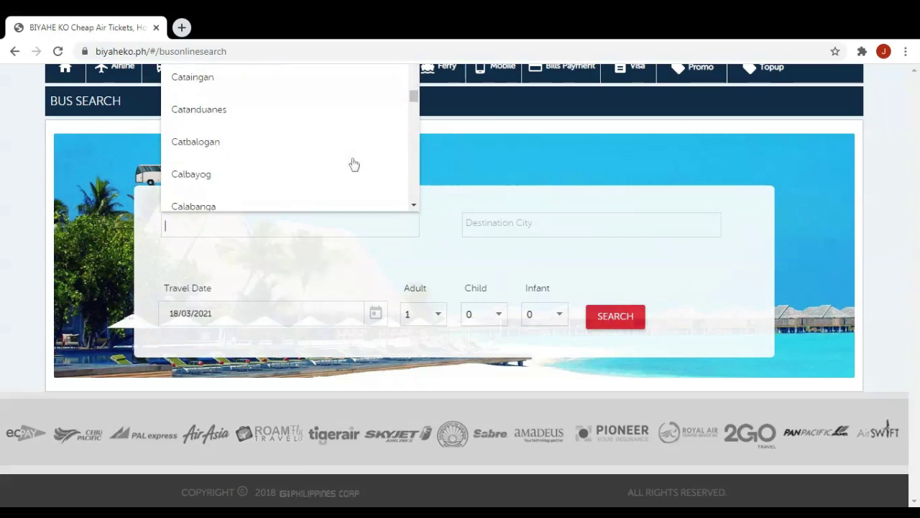
{"action": "scroll", "coordinate": [354, 165], "scroll_direction": "down", "scroll_amount": 2}
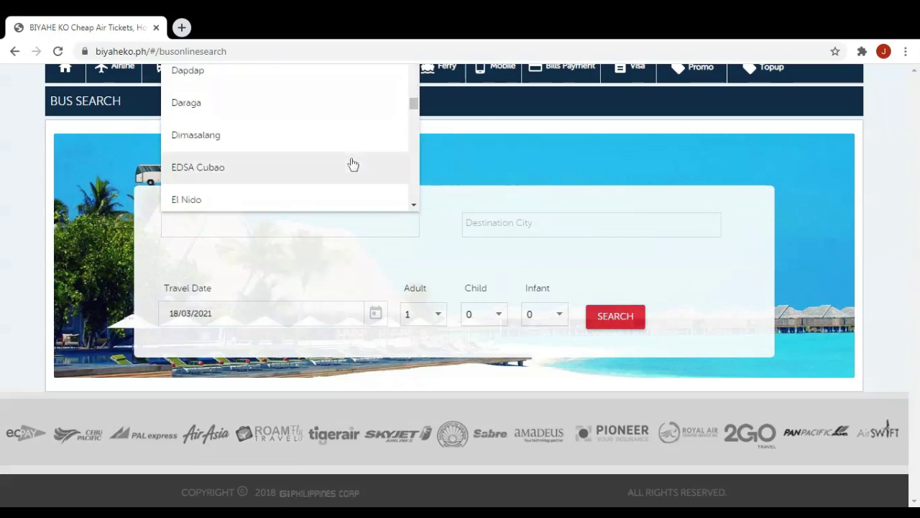
{"action": "scroll", "coordinate": [351, 166], "scroll_direction": "down", "scroll_amount": 4}
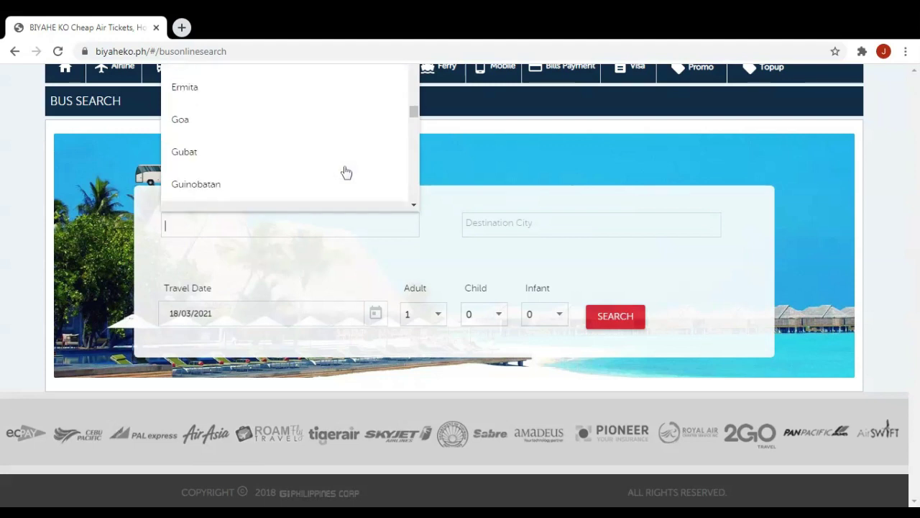
{"action": "scroll", "coordinate": [338, 151], "scroll_direction": "down", "scroll_amount": 6}
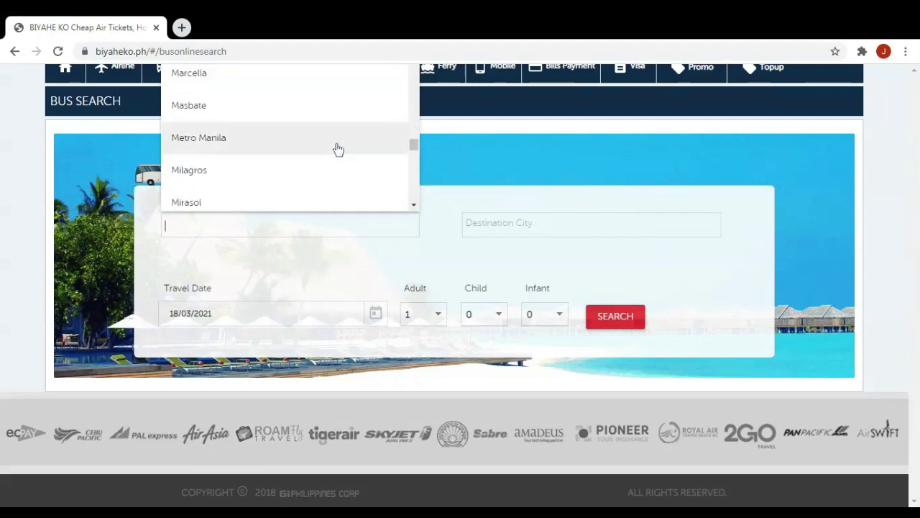
{"action": "scroll", "coordinate": [339, 151], "scroll_direction": "down", "scroll_amount": 5}
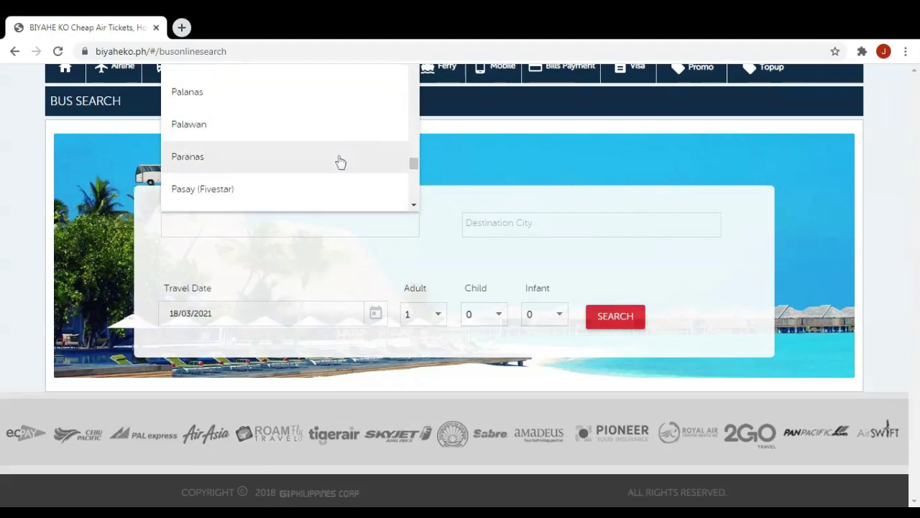
{"action": "scroll", "coordinate": [341, 163], "scroll_direction": "down", "scroll_amount": 4}
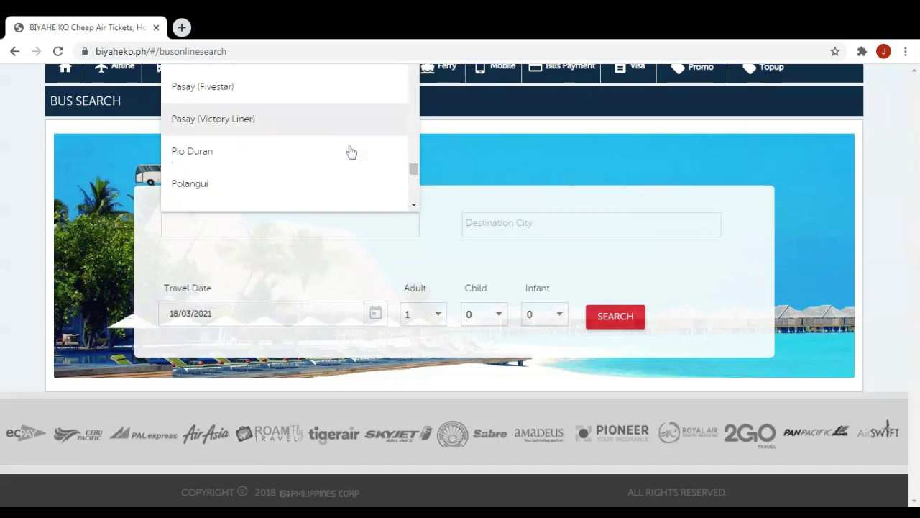
{"action": "left_click", "coordinate": [320, 183]}
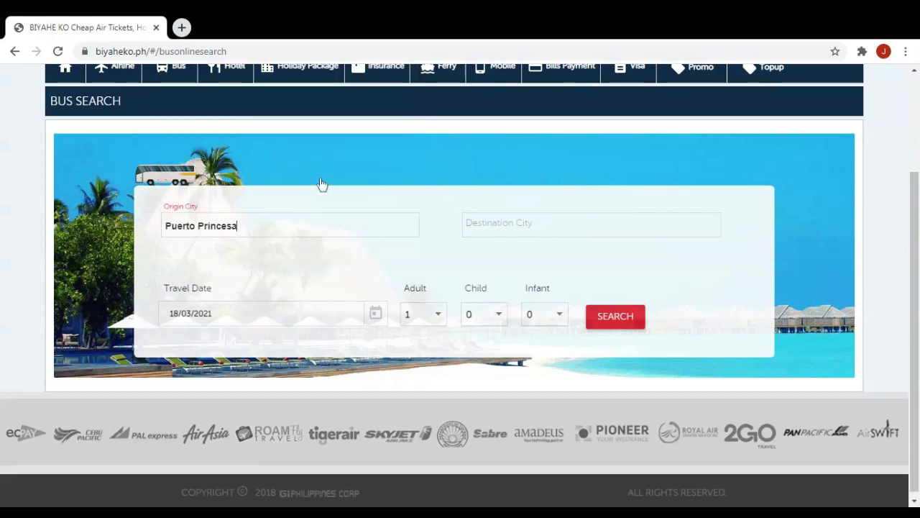
{"action": "left_click", "coordinate": [517, 225]}
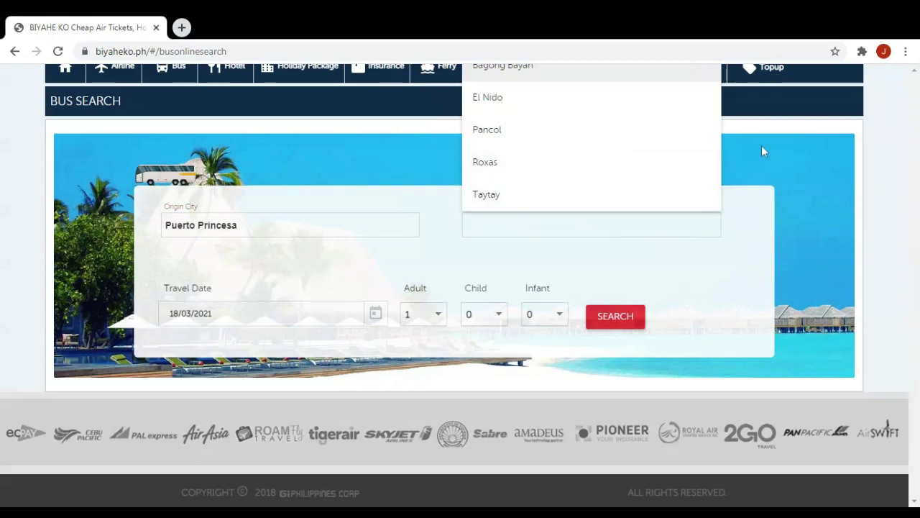
{"action": "left_click", "coordinate": [552, 103]}
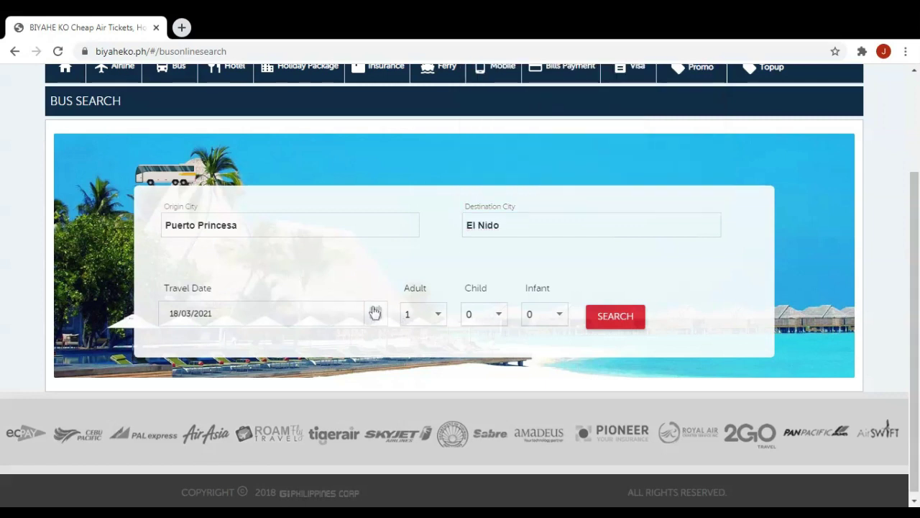
Set the travel date to 31 March 2021 and adults to 3.
{"action": "left_click", "coordinate": [375, 312]}
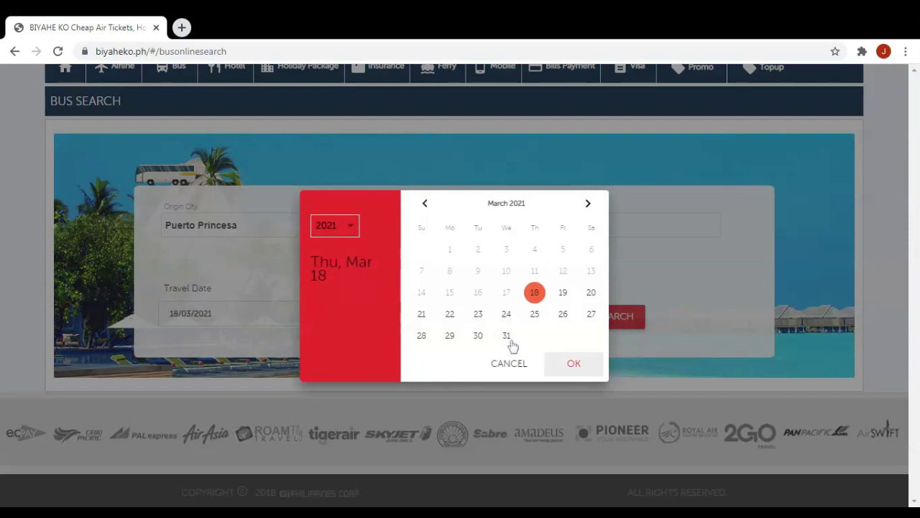
{"action": "left_click", "coordinate": [509, 336]}
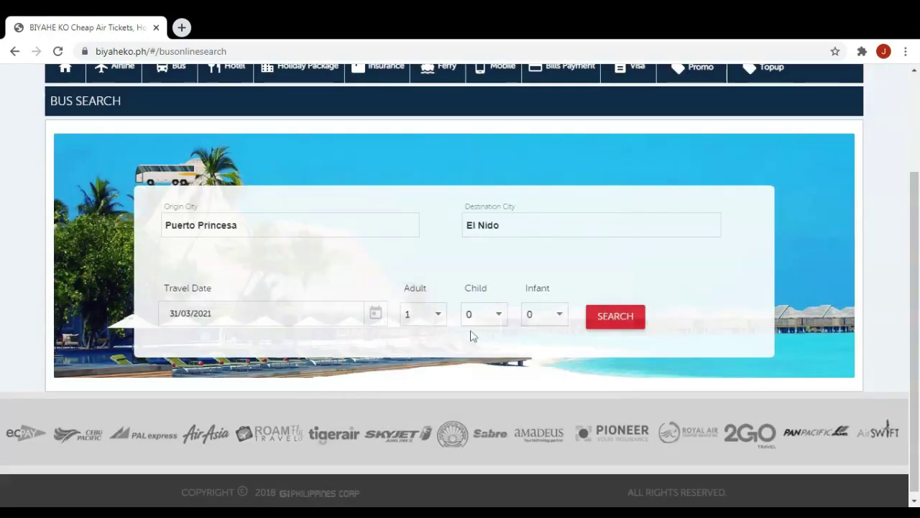
{"action": "left_click", "coordinate": [436, 318]}
{"action": "scroll", "coordinate": [435, 343], "scroll_direction": "down", "scroll_amount": 1}
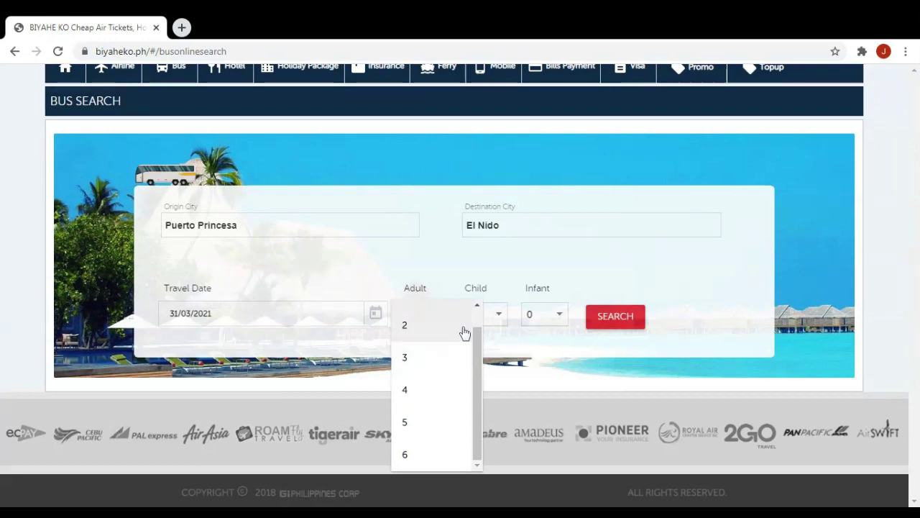
{"action": "left_click", "coordinate": [433, 359]}
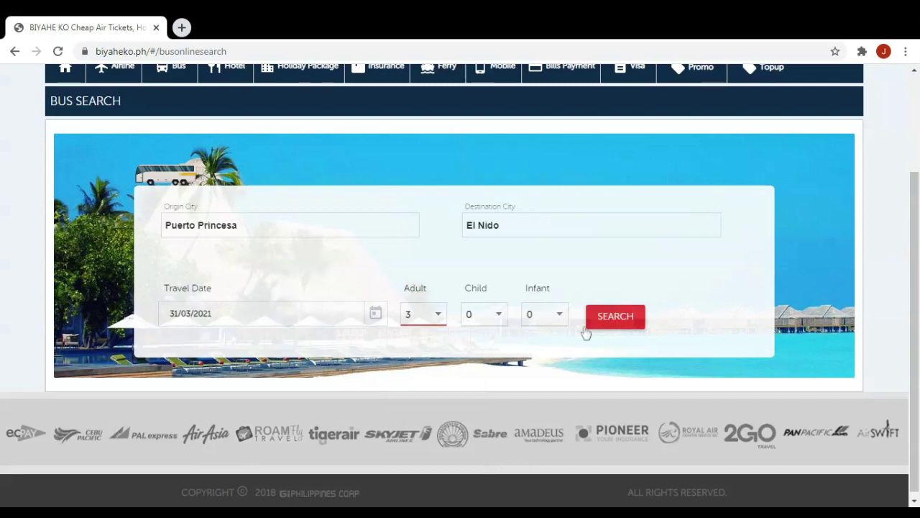
{"action": "left_click", "coordinate": [616, 317]}
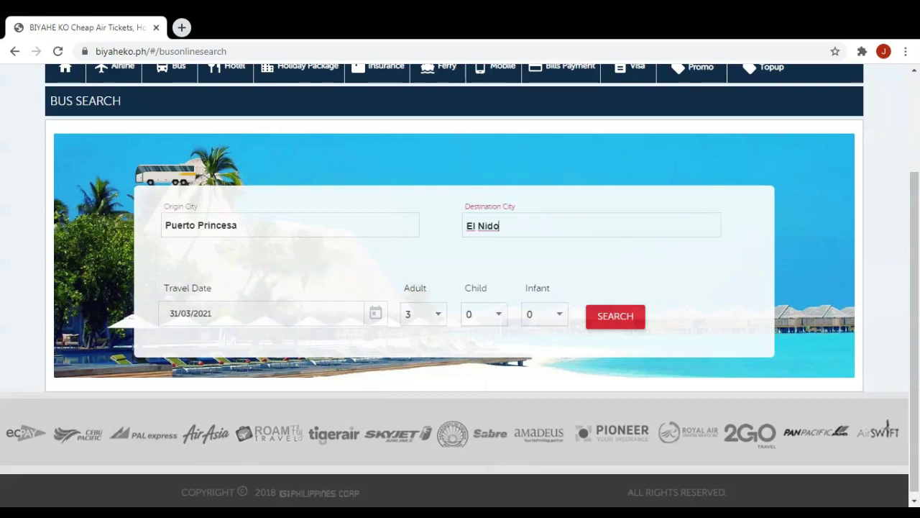
{"action": "scroll", "coordinate": [364, 250], "scroll_direction": "up", "scroll_amount": 2}
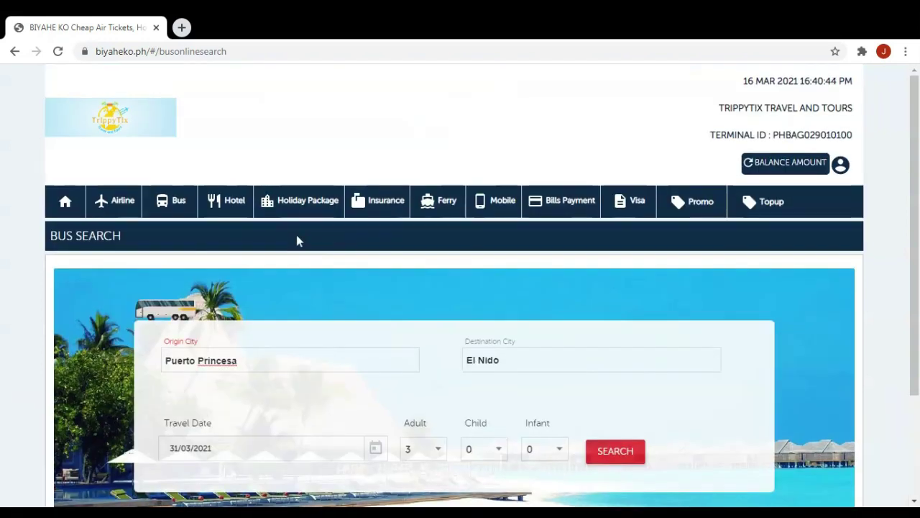
Open the hotel search form and choose Boracay Island as destination.
{"action": "left_click", "coordinate": [236, 207]}
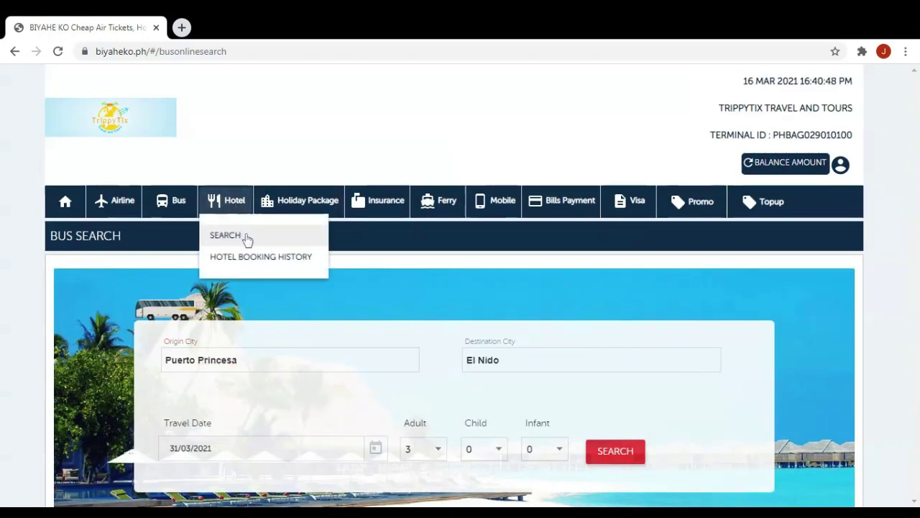
{"action": "left_click", "coordinate": [247, 238]}
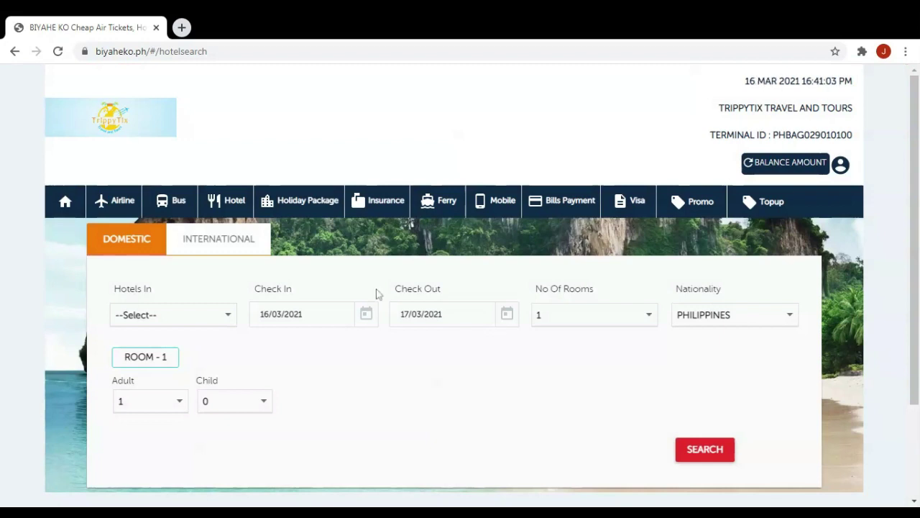
{"action": "left_click", "coordinate": [233, 323]}
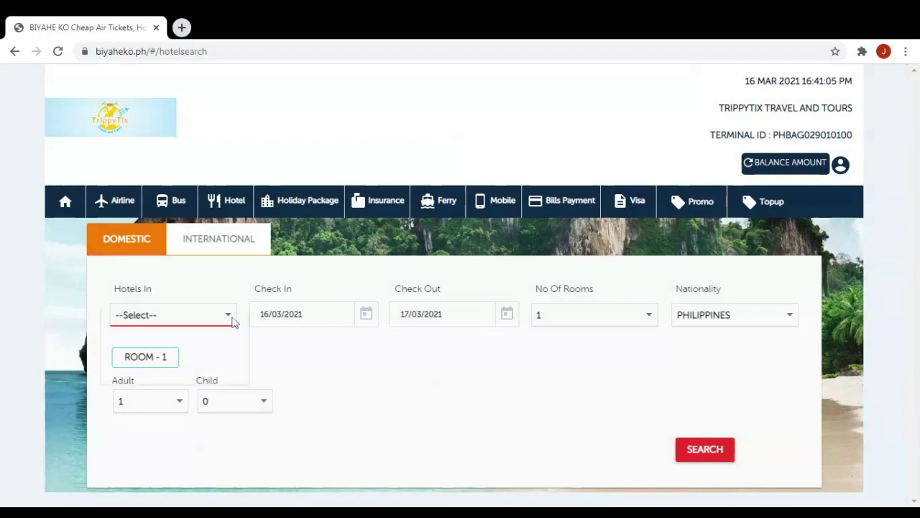
{"action": "scroll", "coordinate": [229, 335], "scroll_direction": "down", "scroll_amount": 4}
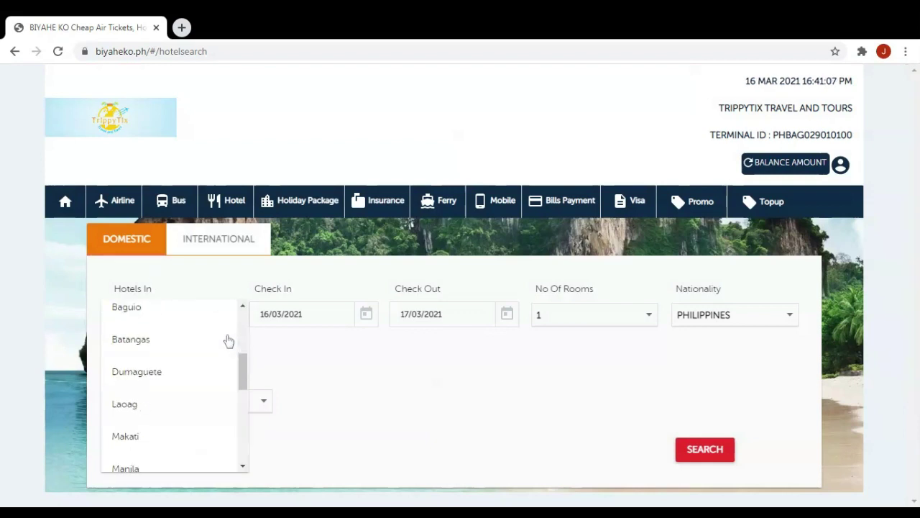
{"action": "scroll", "coordinate": [228, 340], "scroll_direction": "down", "scroll_amount": 5}
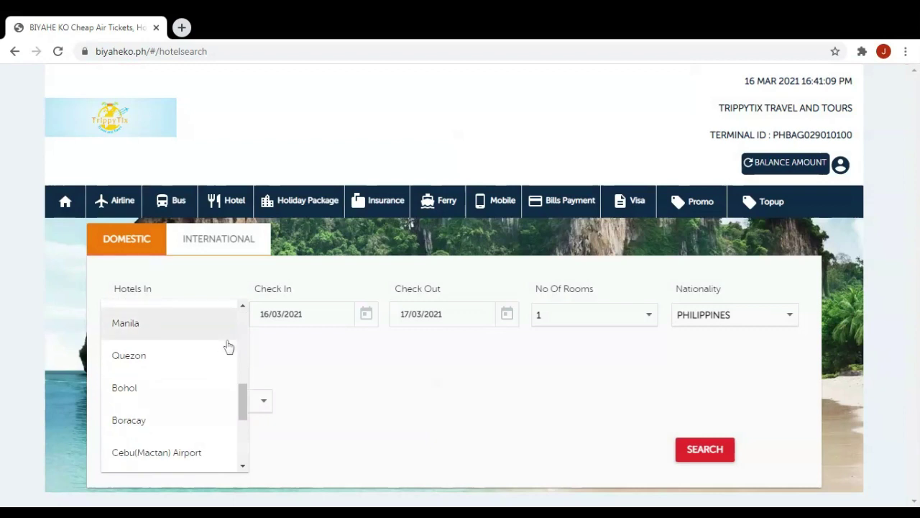
{"action": "scroll", "coordinate": [219, 353], "scroll_direction": "up", "scroll_amount": 9}
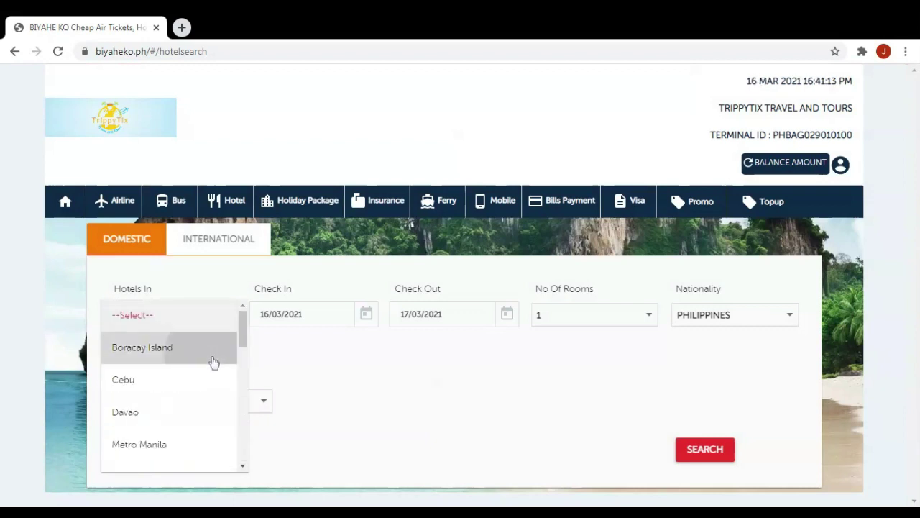
{"action": "left_click", "coordinate": [212, 361]}
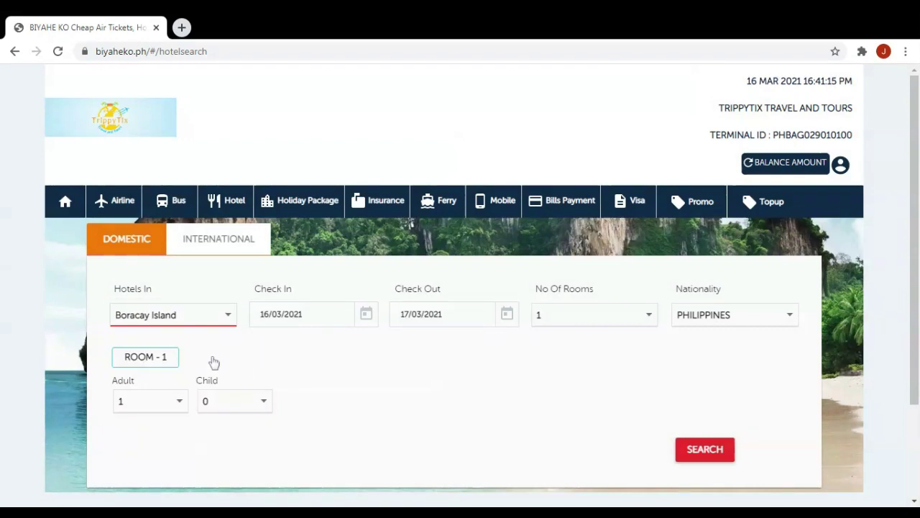
Set stay 31 March–3 April 2021, 1 room, 2 adults, and search.
{"action": "left_click", "coordinate": [366, 314]}
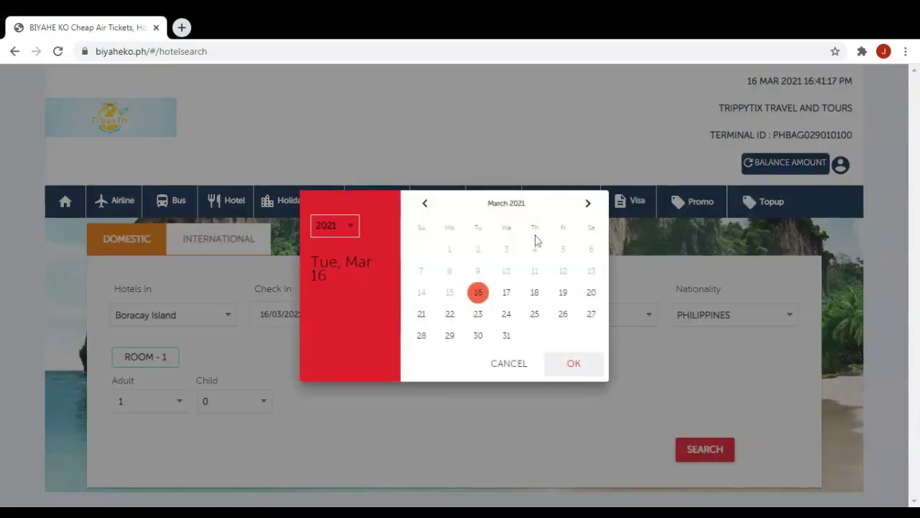
{"action": "left_click", "coordinate": [509, 335]}
{"action": "left_click", "coordinate": [515, 323]}
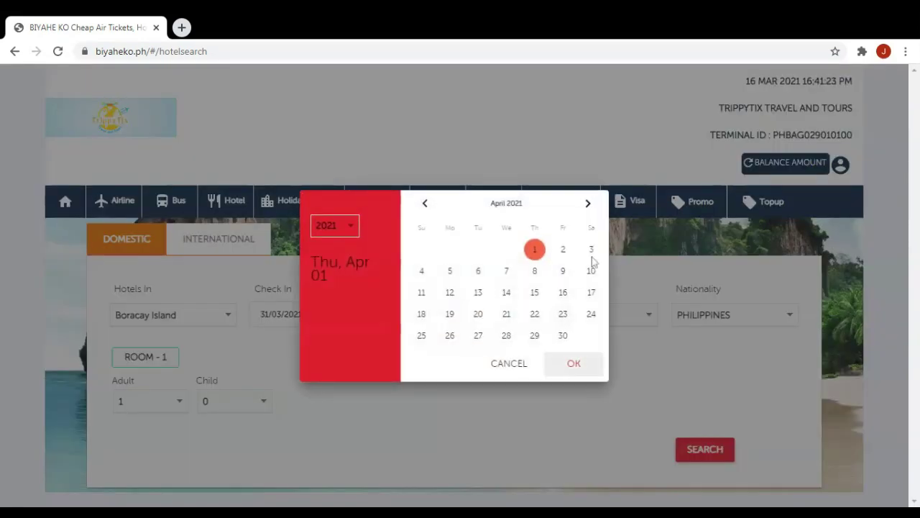
{"action": "left_click", "coordinate": [592, 251]}
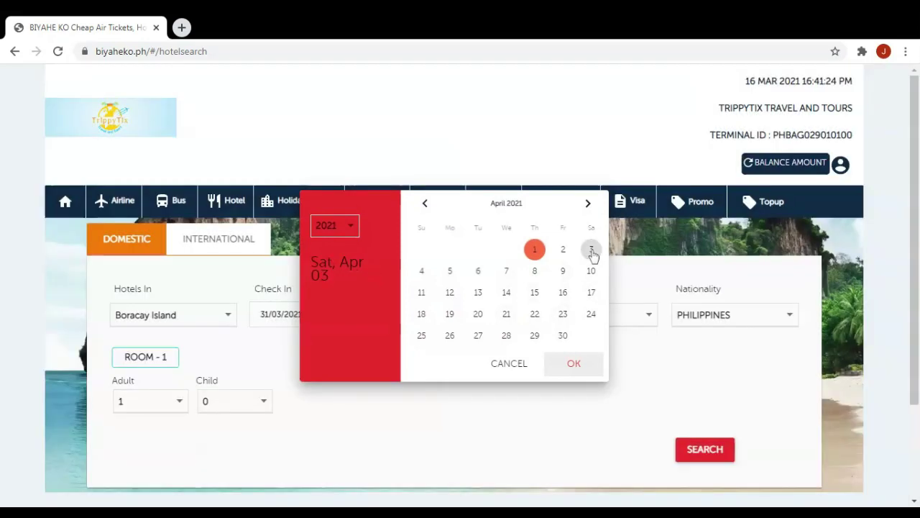
{"action": "left_click", "coordinate": [622, 320]}
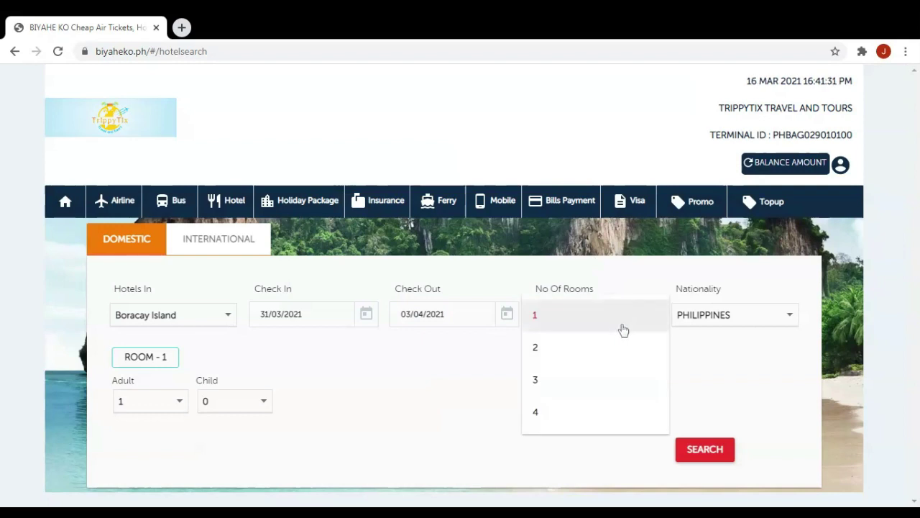
{"action": "left_click", "coordinate": [617, 321]}
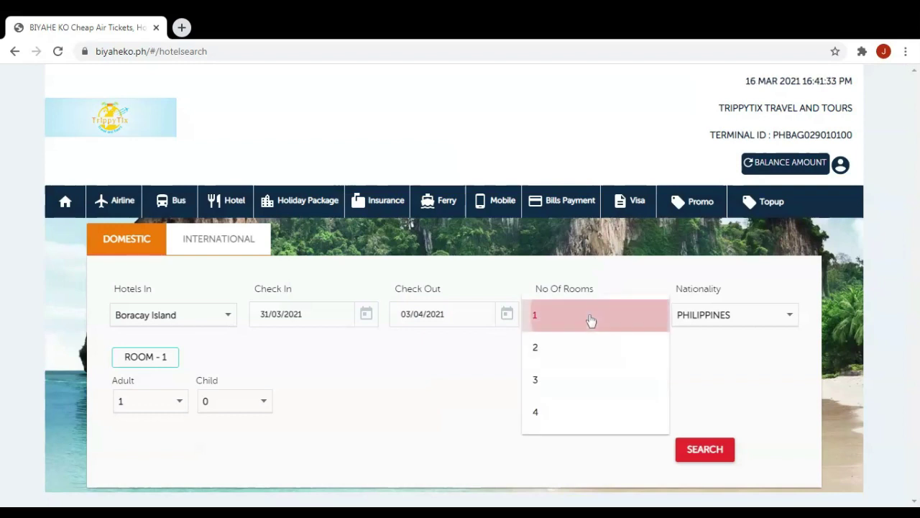
{"action": "left_click", "coordinate": [183, 402]}
{"action": "left_click", "coordinate": [162, 434]}
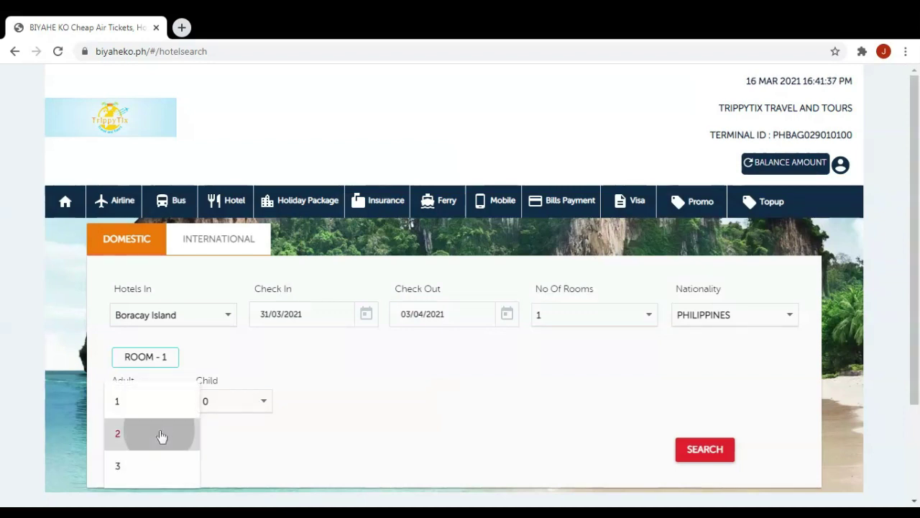
{"action": "left_click", "coordinate": [697, 443]}
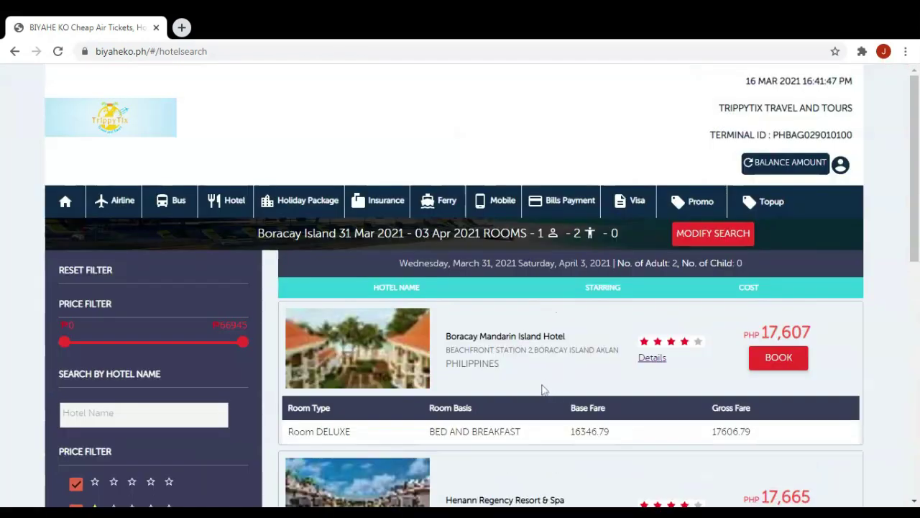
Request details for the first hotel listing and close the error alert.
{"action": "scroll", "coordinate": [525, 367], "scroll_direction": "down", "scroll_amount": 1}
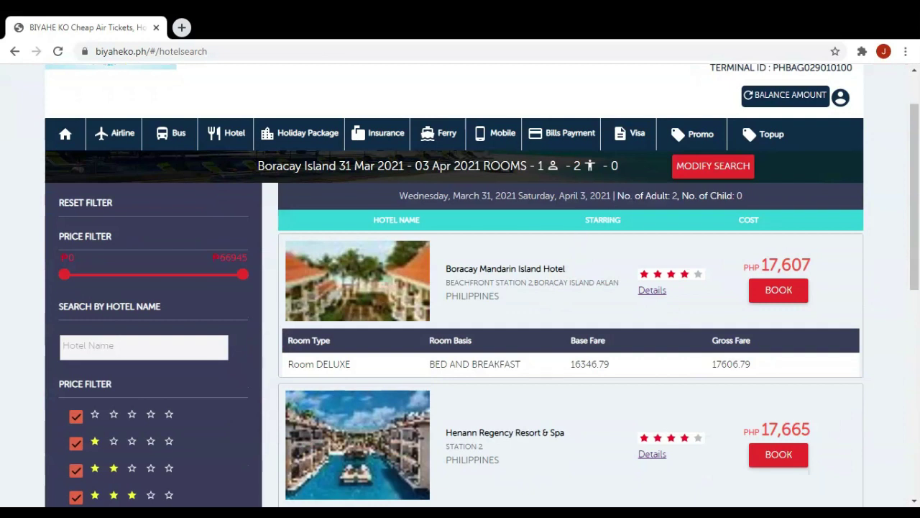
{"action": "scroll", "coordinate": [633, 231], "scroll_direction": "down", "scroll_amount": 1}
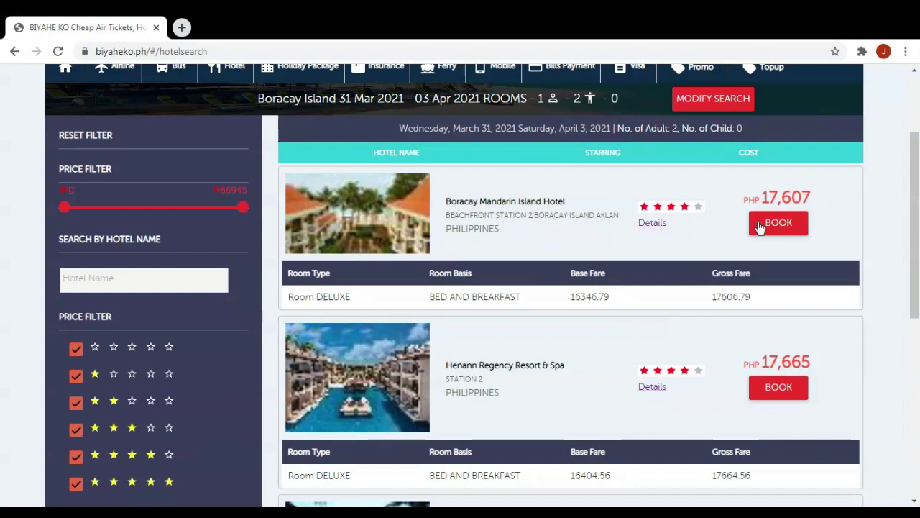
{"action": "left_click", "coordinate": [655, 224]}
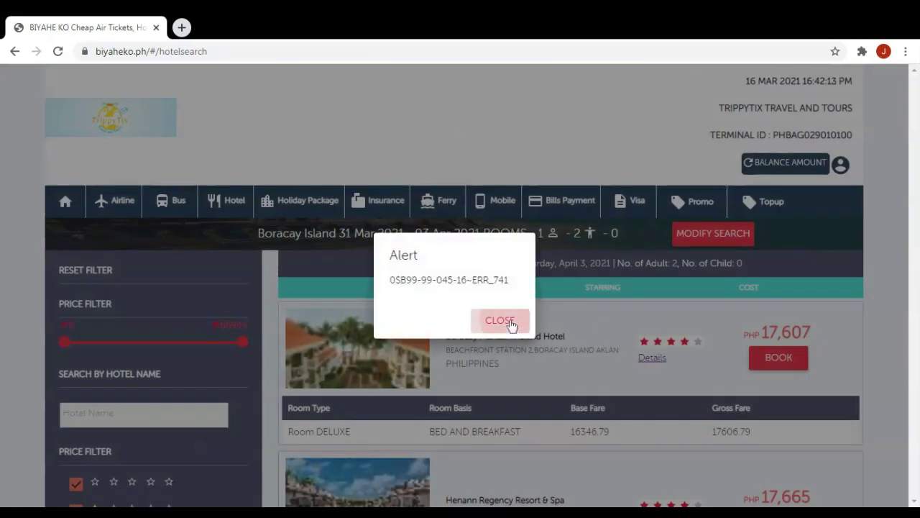
{"action": "left_click", "coordinate": [510, 325]}
Request details for Henann Regency Resort & Spa and close the error alert.
{"action": "scroll", "coordinate": [549, 289], "scroll_direction": "down", "scroll_amount": 6}
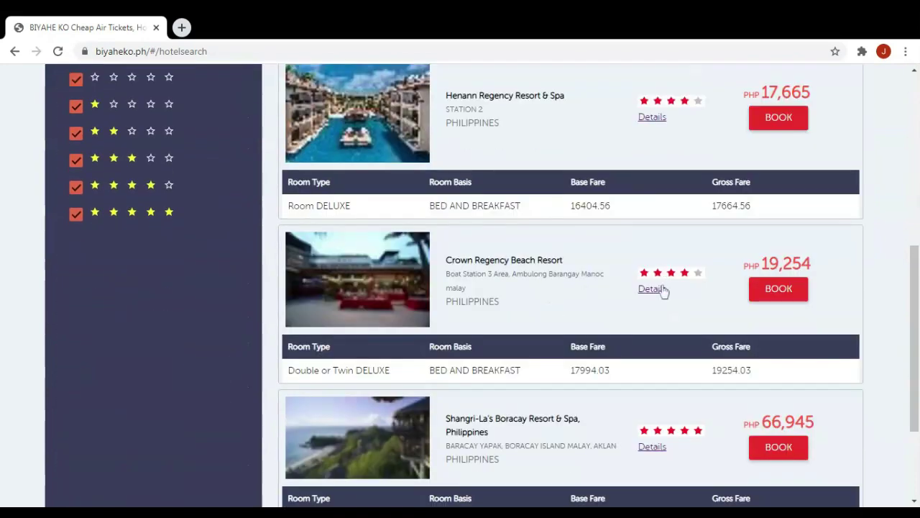
{"action": "scroll", "coordinate": [663, 291], "scroll_direction": "down", "scroll_amount": 1}
{"action": "scroll", "coordinate": [662, 316], "scroll_direction": "down", "scroll_amount": 1}
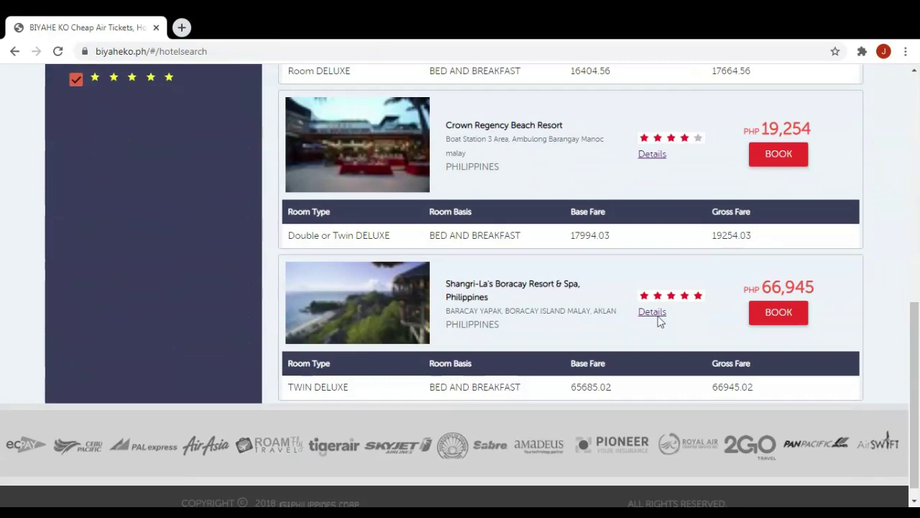
{"action": "scroll", "coordinate": [665, 298], "scroll_direction": "up", "scroll_amount": 15}
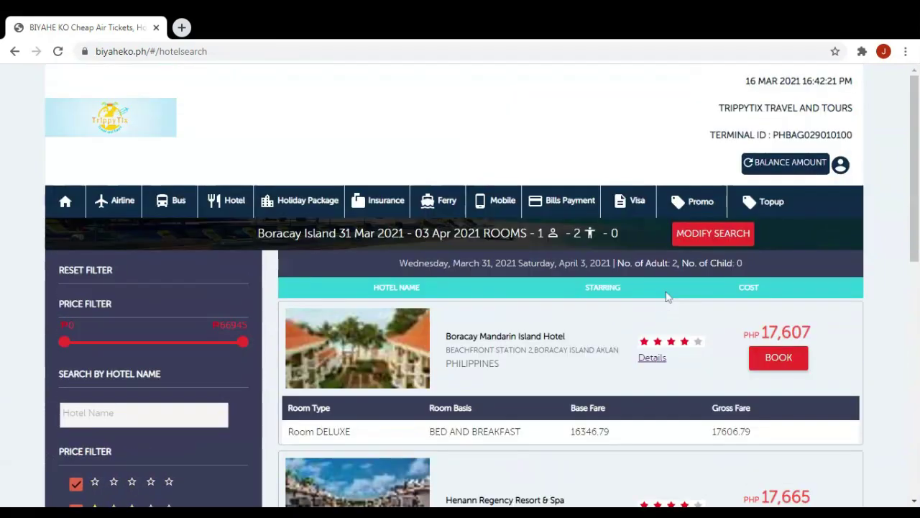
{"action": "scroll", "coordinate": [667, 297], "scroll_direction": "down", "scroll_amount": 1}
{"action": "scroll", "coordinate": [667, 297], "scroll_direction": "down", "scroll_amount": 1}
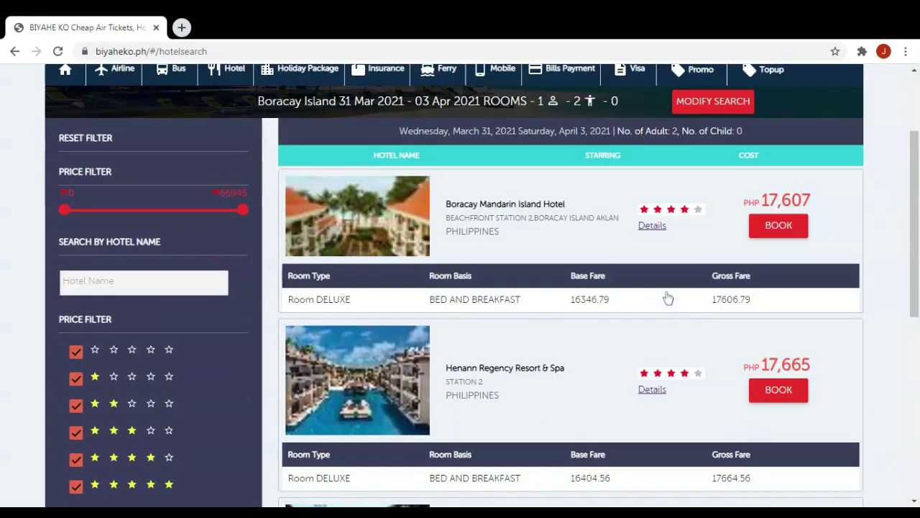
{"action": "scroll", "coordinate": [667, 297], "scroll_direction": "down", "scroll_amount": 1}
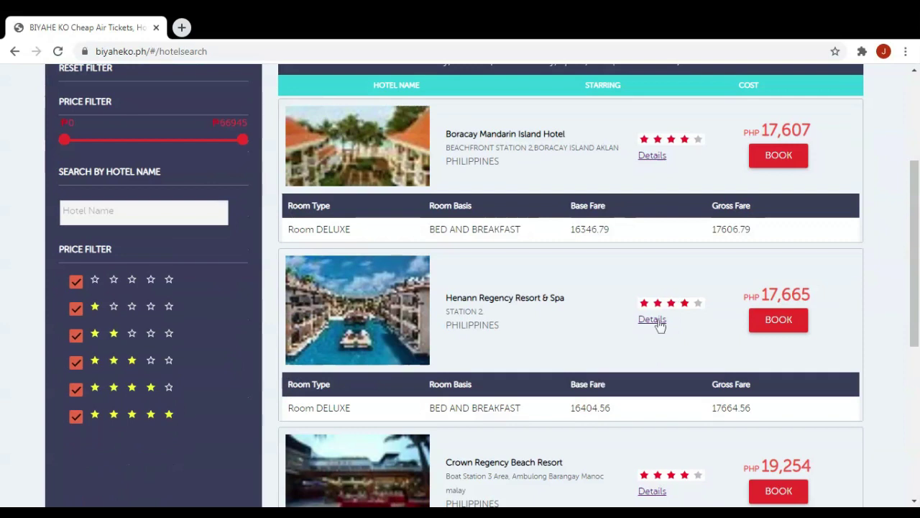
{"action": "left_click", "coordinate": [659, 323]}
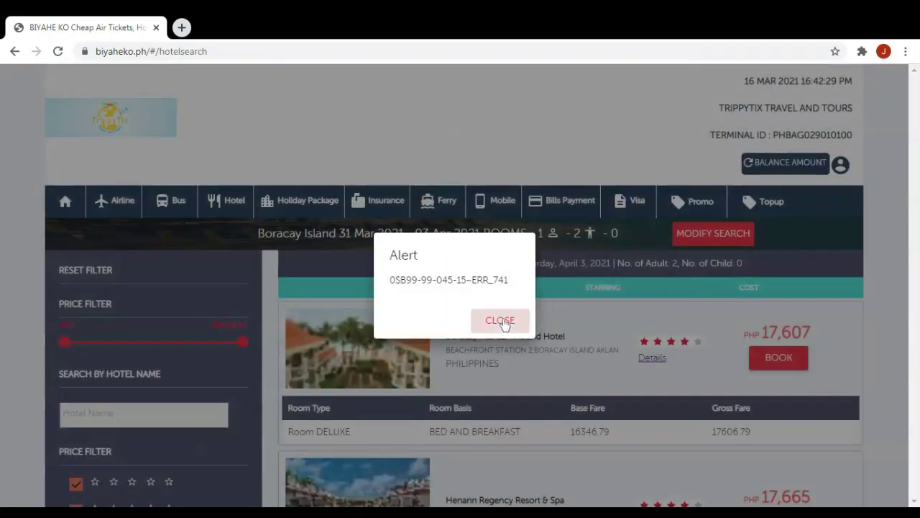
{"action": "left_click", "coordinate": [503, 324]}
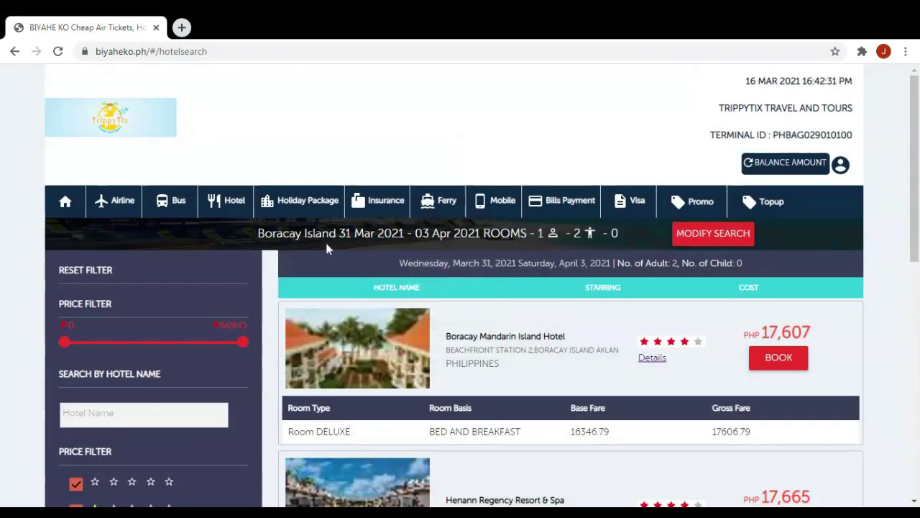
{"action": "scroll", "coordinate": [324, 245], "scroll_direction": "down", "scroll_amount": 1}
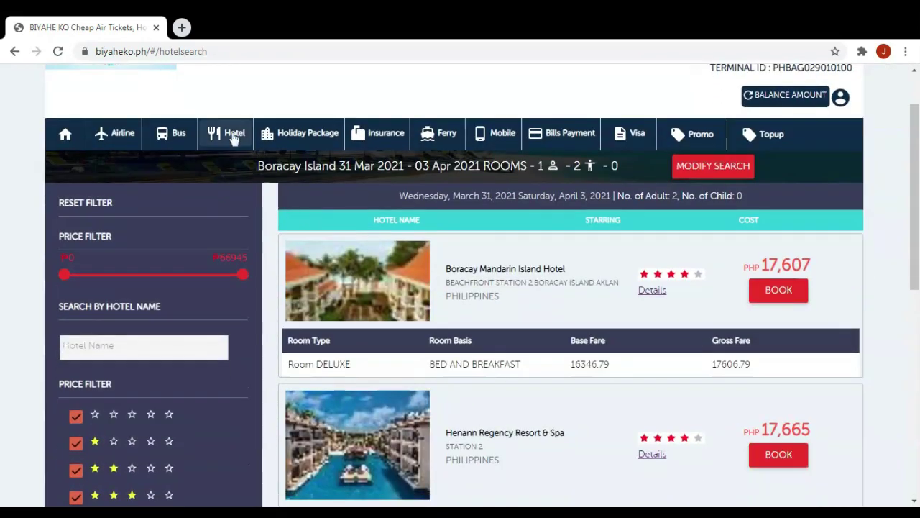
Start a fresh hotel search and switch it to international hotels.
{"action": "left_click", "coordinate": [235, 138]}
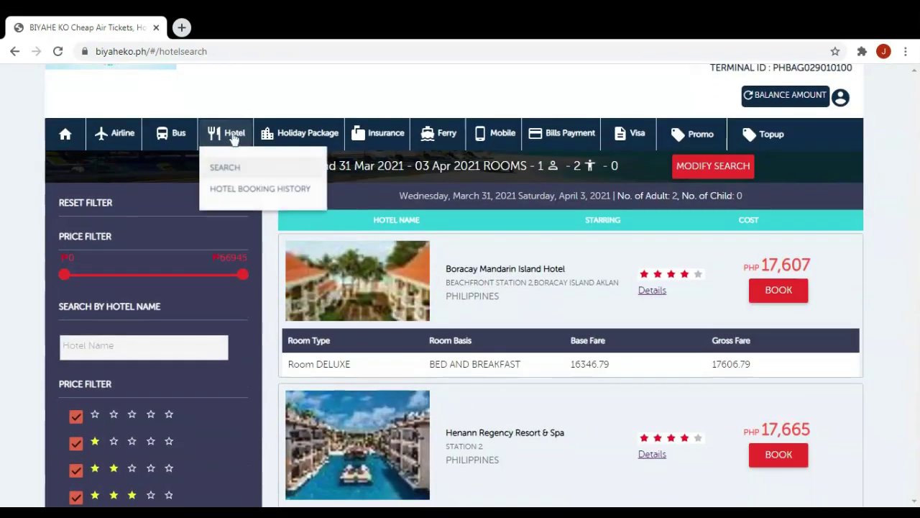
{"action": "left_click", "coordinate": [281, 177]}
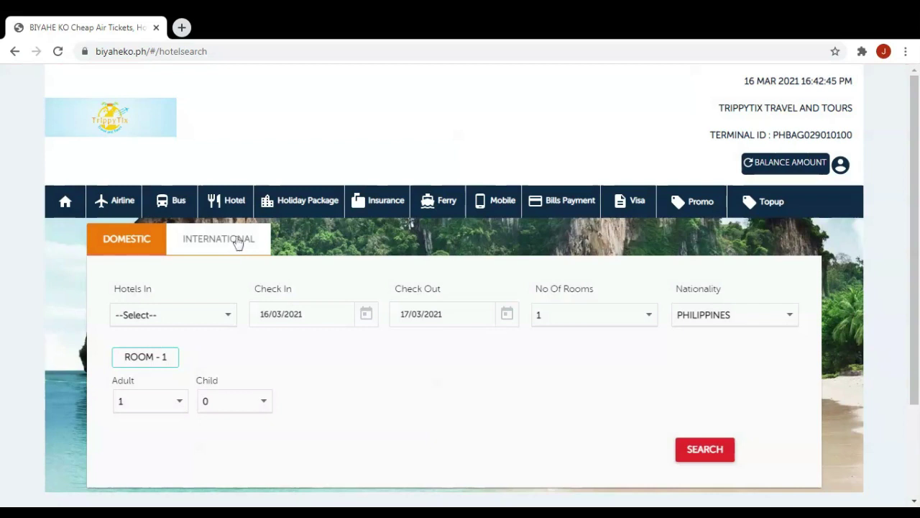
{"action": "left_click", "coordinate": [241, 243]}
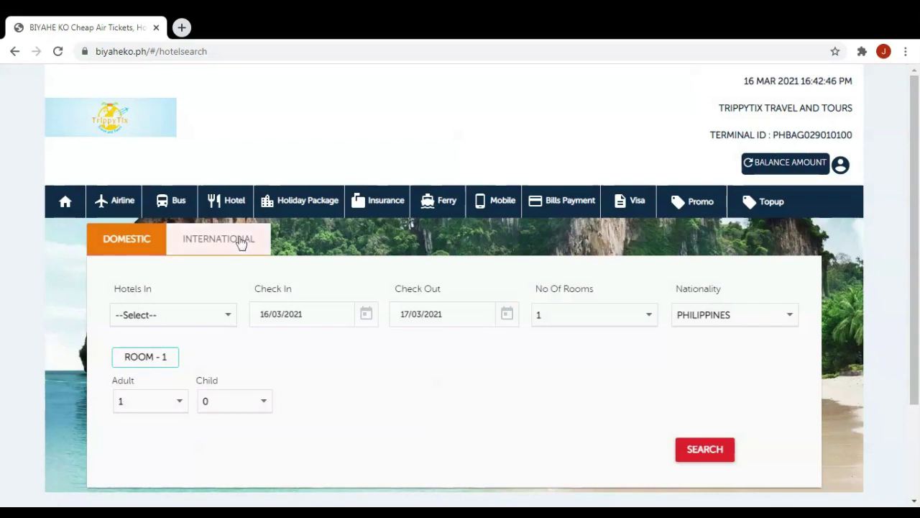
{"action": "left_click", "coordinate": [213, 321]}
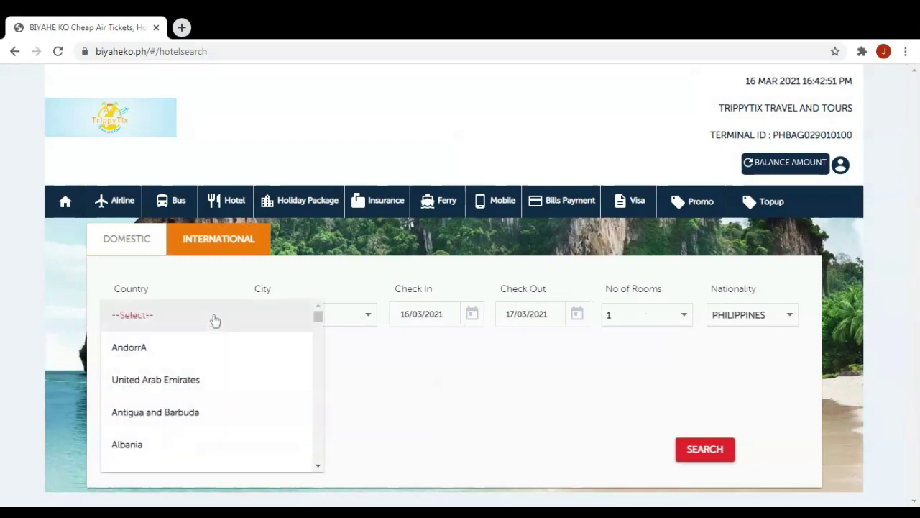
{"action": "left_click", "coordinate": [417, 304]}
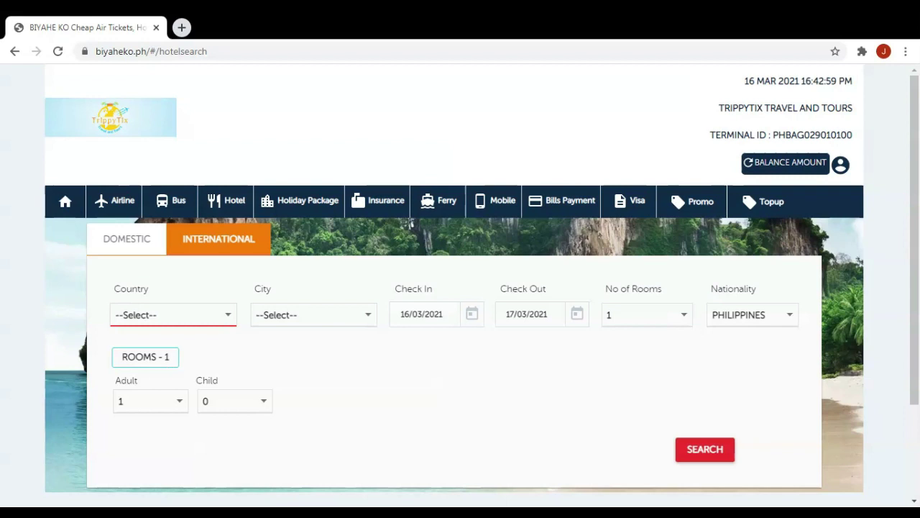
Choose Hong Kong as both the country and the city.
{"action": "left_click", "coordinate": [195, 314]}
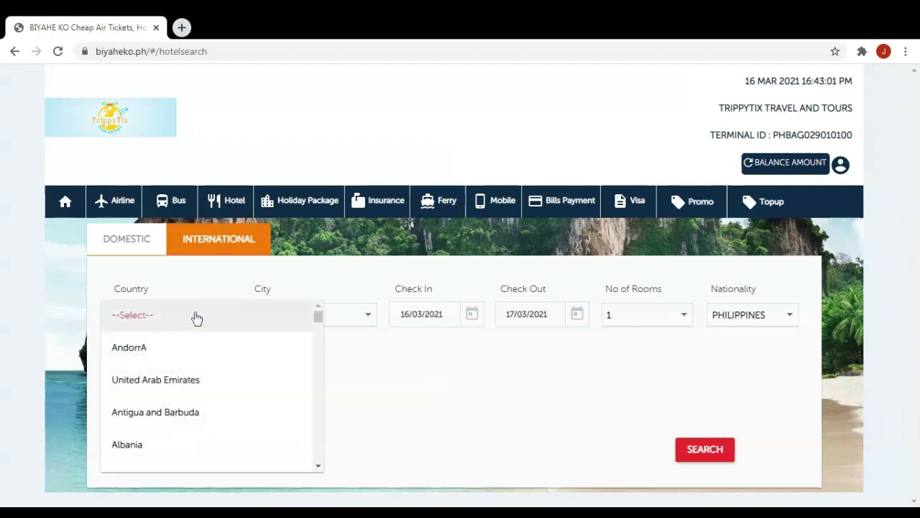
{"action": "scroll", "coordinate": [205, 354], "scroll_direction": "down", "scroll_amount": 15}
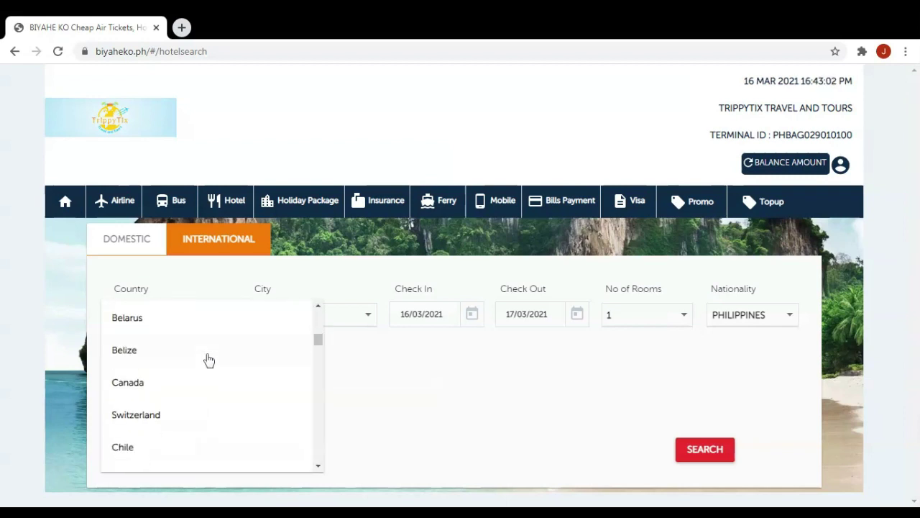
{"action": "scroll", "coordinate": [208, 360], "scroll_direction": "down", "scroll_amount": 2}
{"action": "scroll", "coordinate": [210, 363], "scroll_direction": "down", "scroll_amount": 1}
{"action": "scroll", "coordinate": [210, 367], "scroll_direction": "down", "scroll_amount": 4}
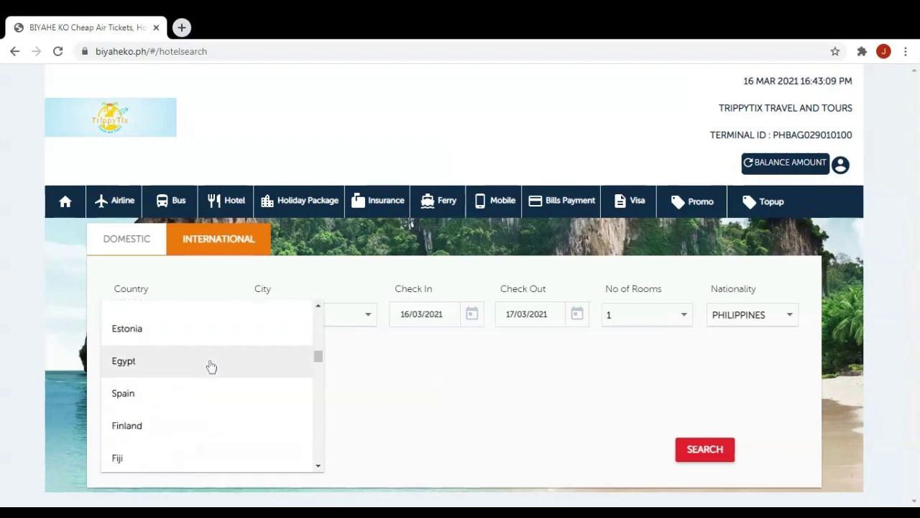
{"action": "scroll", "coordinate": [210, 368], "scroll_direction": "down", "scroll_amount": 5}
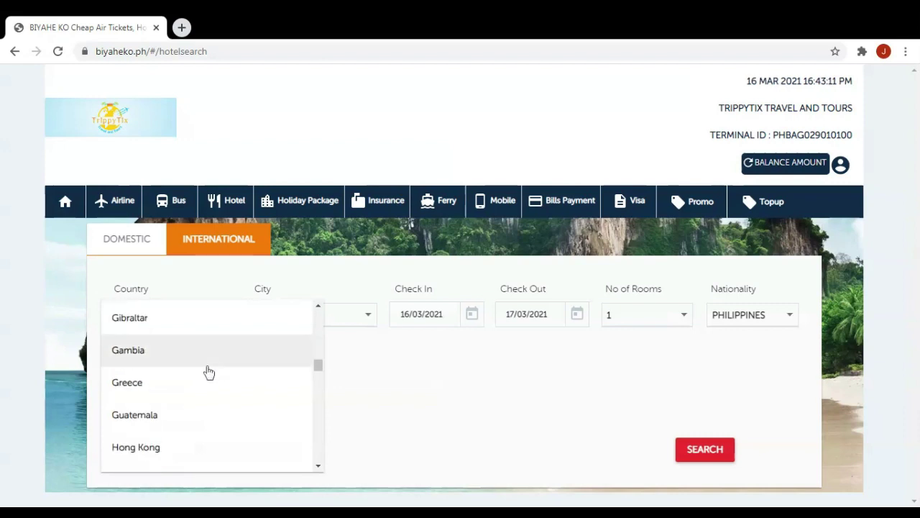
{"action": "left_click", "coordinate": [165, 446]}
{"action": "left_click", "coordinate": [316, 324]}
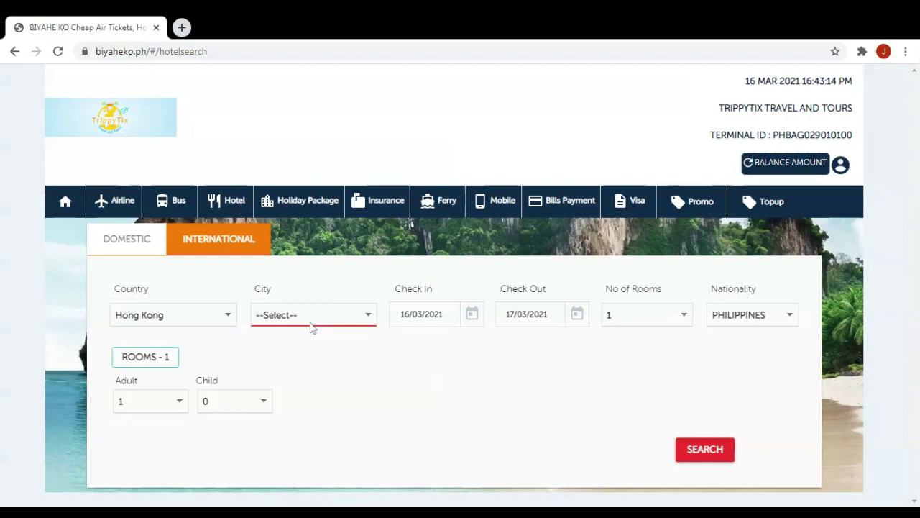
{"action": "left_click", "coordinate": [317, 351]}
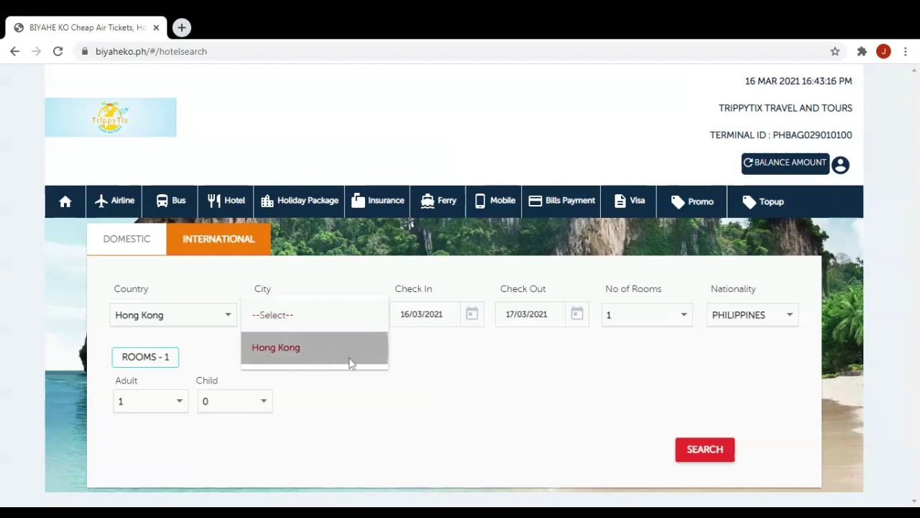
Set stay 31 March–3 April 2021, 1 room, 2 adults, and search.
{"action": "left_click", "coordinate": [474, 323]}
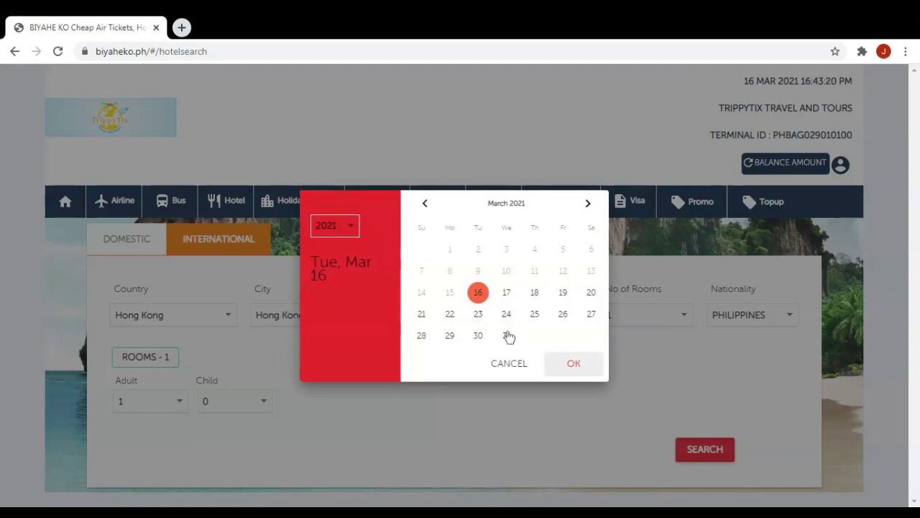
{"action": "left_click", "coordinate": [508, 335]}
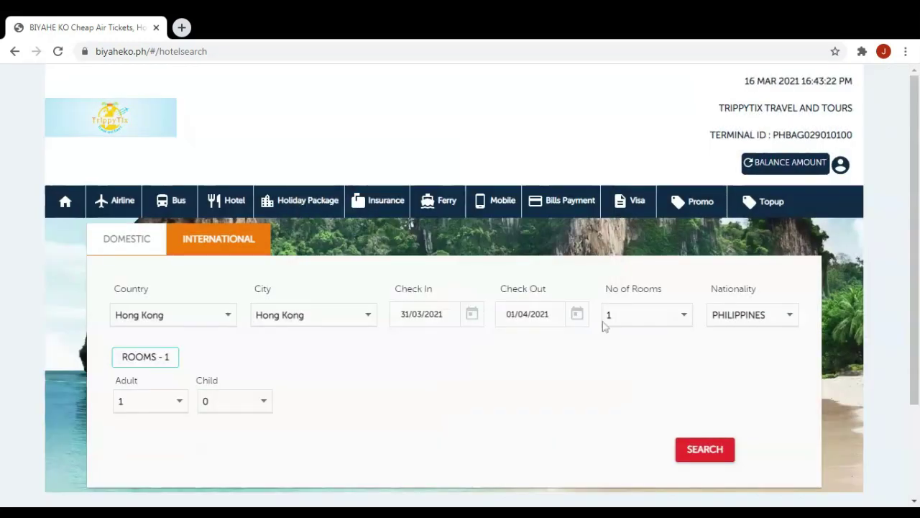
{"action": "left_click", "coordinate": [576, 314]}
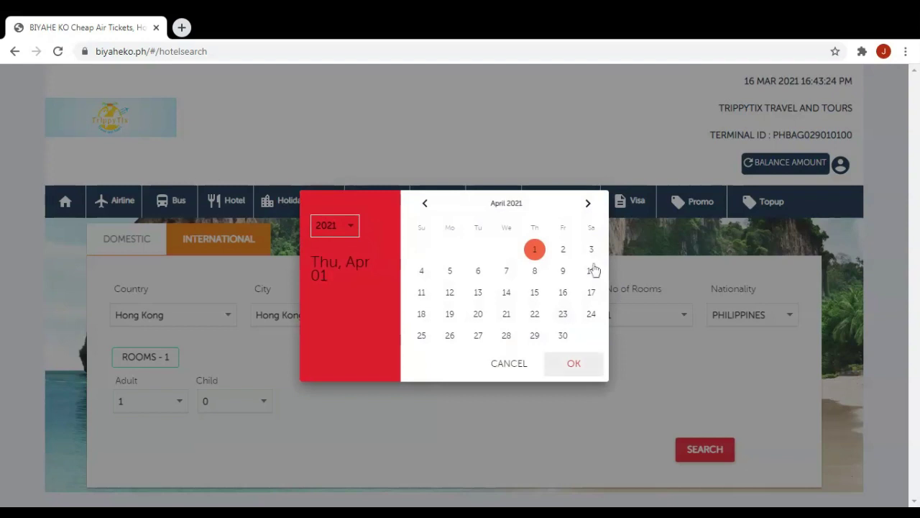
{"action": "left_click", "coordinate": [593, 251]}
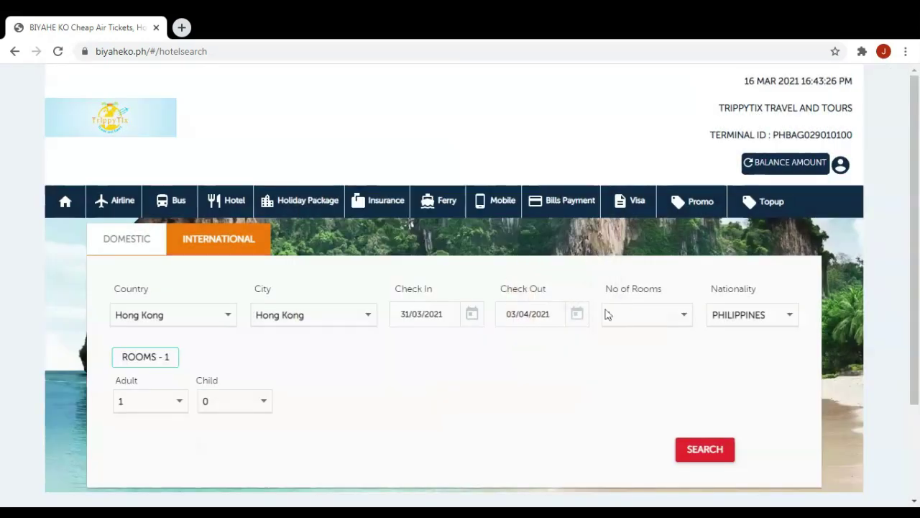
{"action": "left_click", "coordinate": [646, 315]}
{"action": "left_click", "coordinate": [646, 315]}
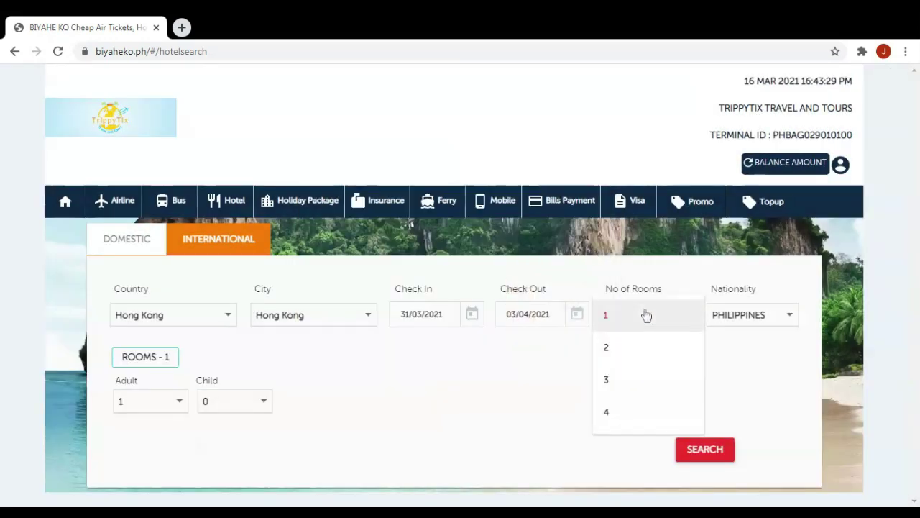
{"action": "left_click", "coordinate": [643, 324]}
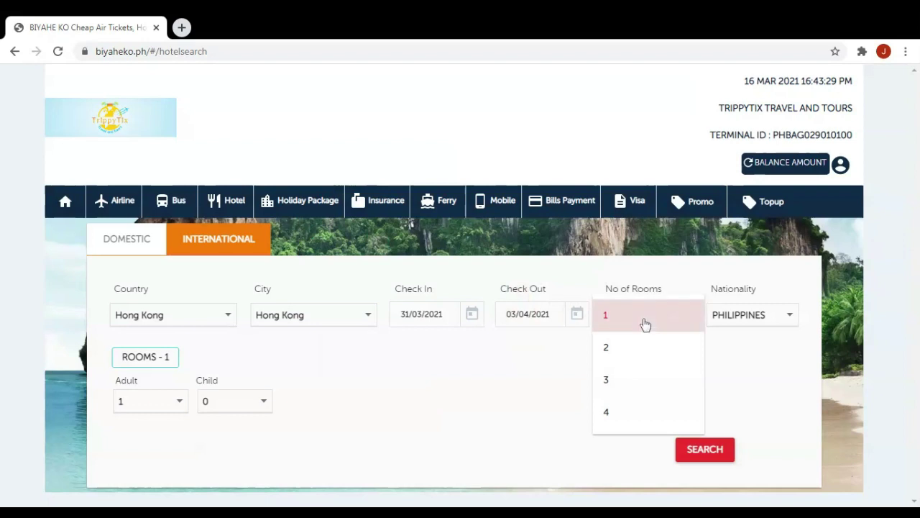
{"action": "left_click", "coordinate": [181, 404]}
{"action": "left_click", "coordinate": [181, 403]}
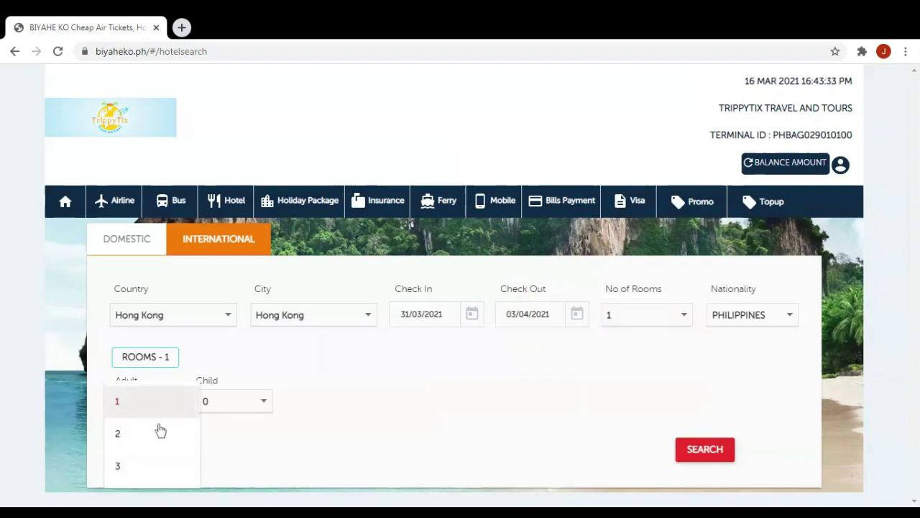
{"action": "left_click", "coordinate": [156, 434]}
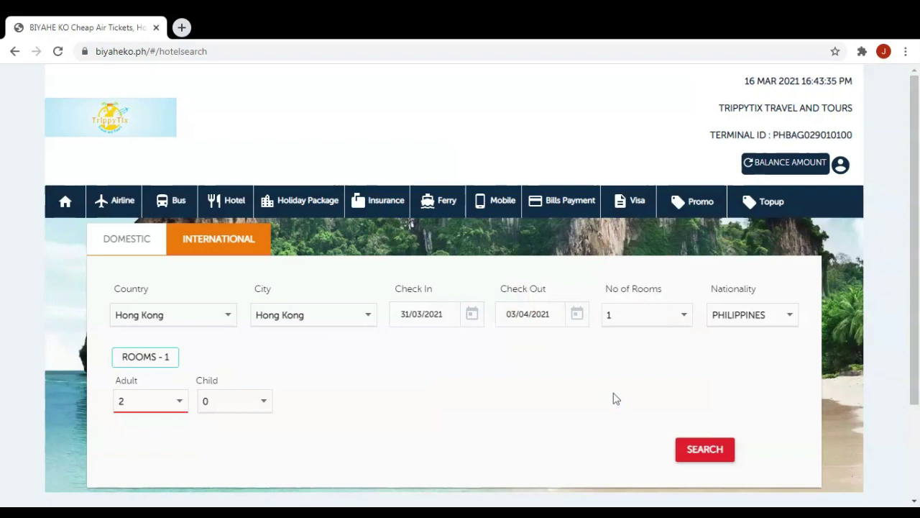
{"action": "left_click", "coordinate": [699, 451]}
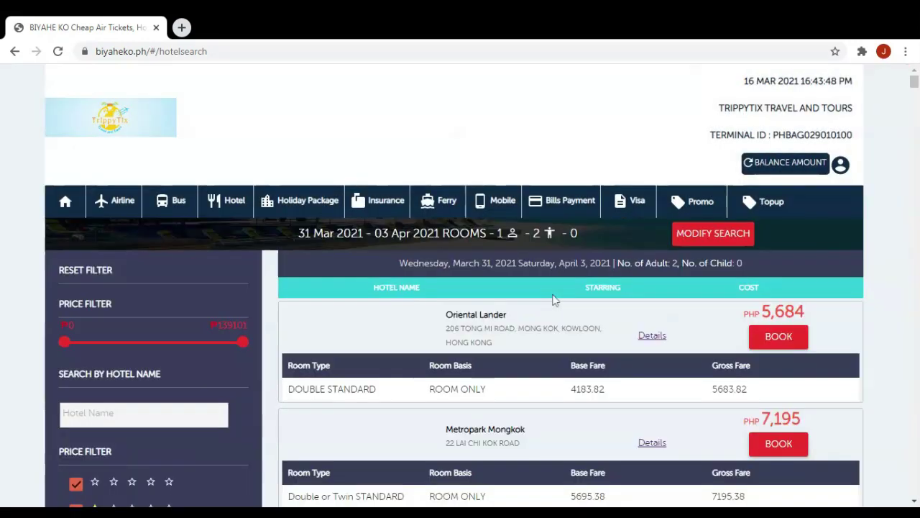
Try booking Oriental Lander from the Hong Kong results and close the error alert.
{"action": "scroll", "coordinate": [604, 260], "scroll_direction": "down", "scroll_amount": 2}
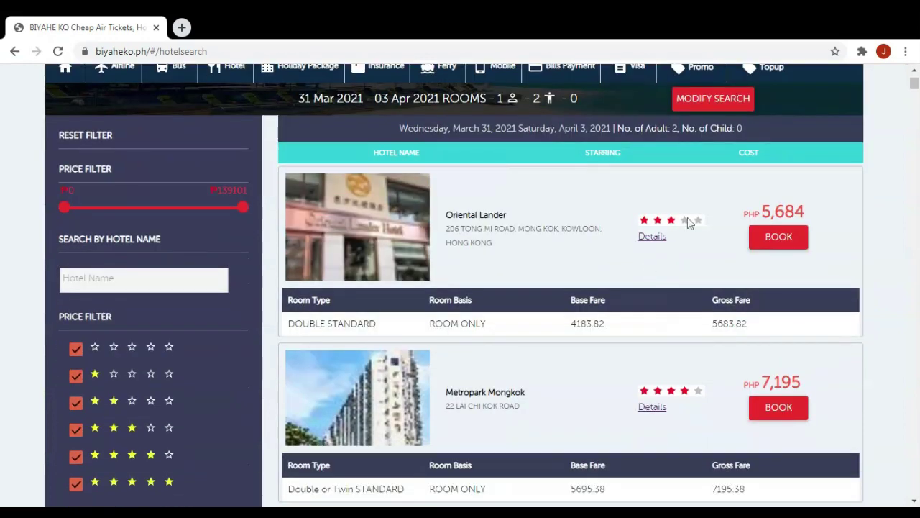
{"action": "scroll", "coordinate": [594, 208], "scroll_direction": "up", "scroll_amount": 1}
{"action": "scroll", "coordinate": [582, 207], "scroll_direction": "up", "scroll_amount": 1}
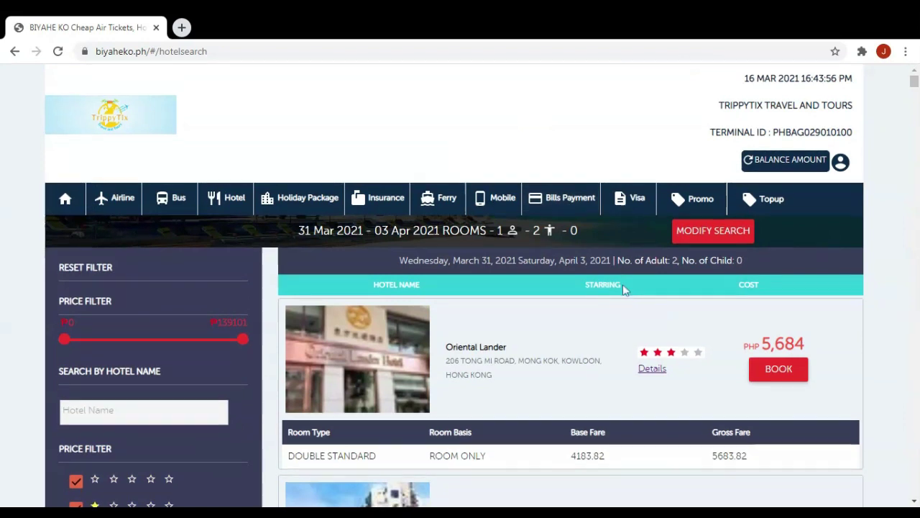
{"action": "scroll", "coordinate": [623, 284], "scroll_direction": "down", "scroll_amount": 2}
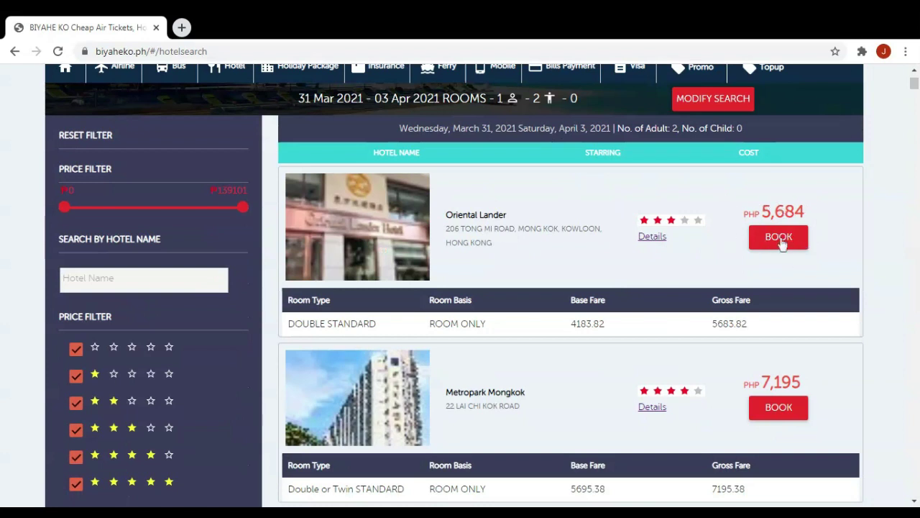
{"action": "left_click", "coordinate": [654, 238]}
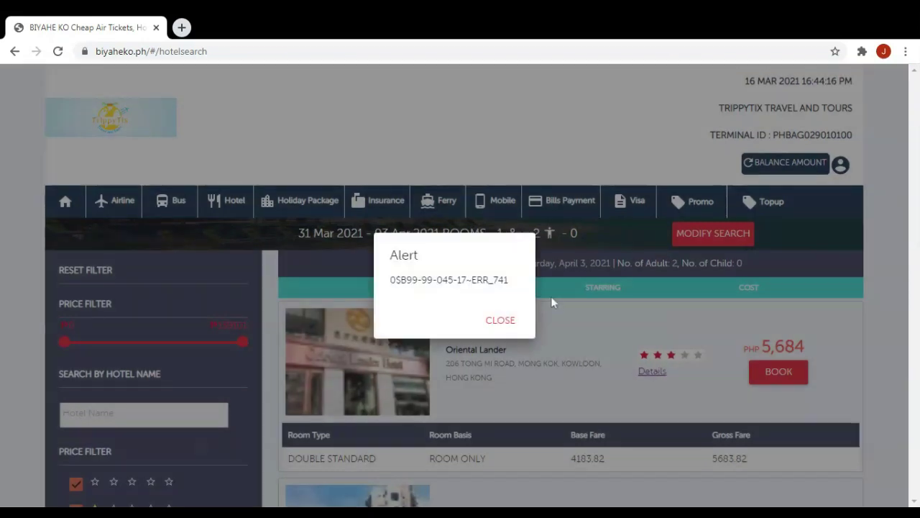
{"action": "left_click", "coordinate": [501, 320]}
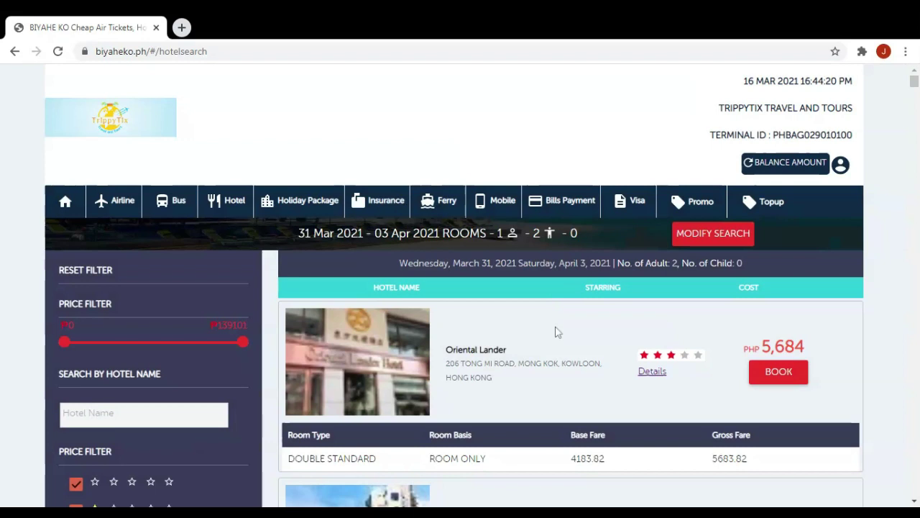
Scroll down the Hong Kong hotel results past Xi Hotel and Kew Green Hotel Wanchai, then back up a little.
{"action": "scroll", "coordinate": [615, 286], "scroll_direction": "down", "scroll_amount": 1}
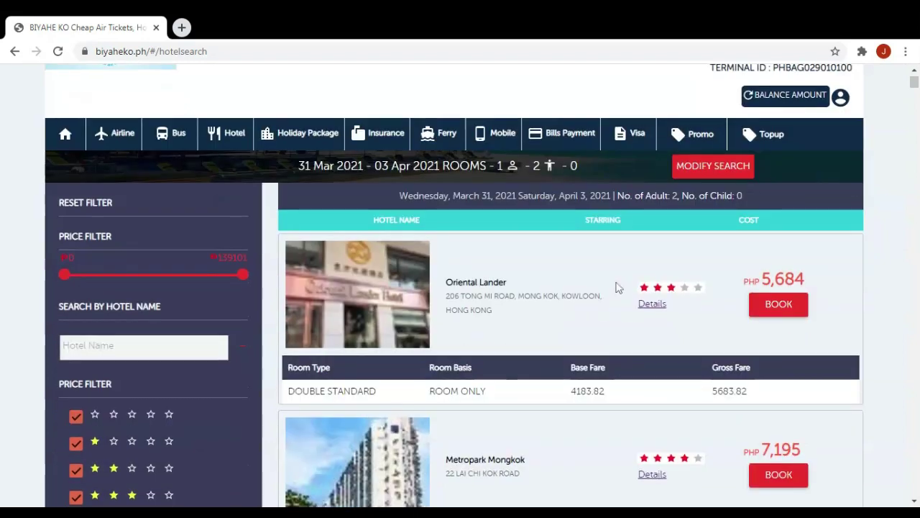
{"action": "scroll", "coordinate": [616, 287], "scroll_direction": "down", "scroll_amount": 4}
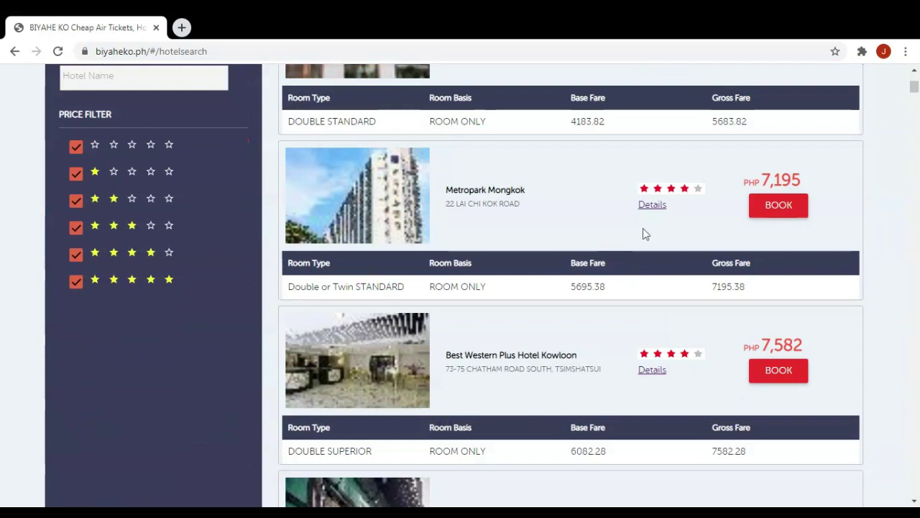
{"action": "scroll", "coordinate": [642, 229], "scroll_direction": "down", "scroll_amount": 11}
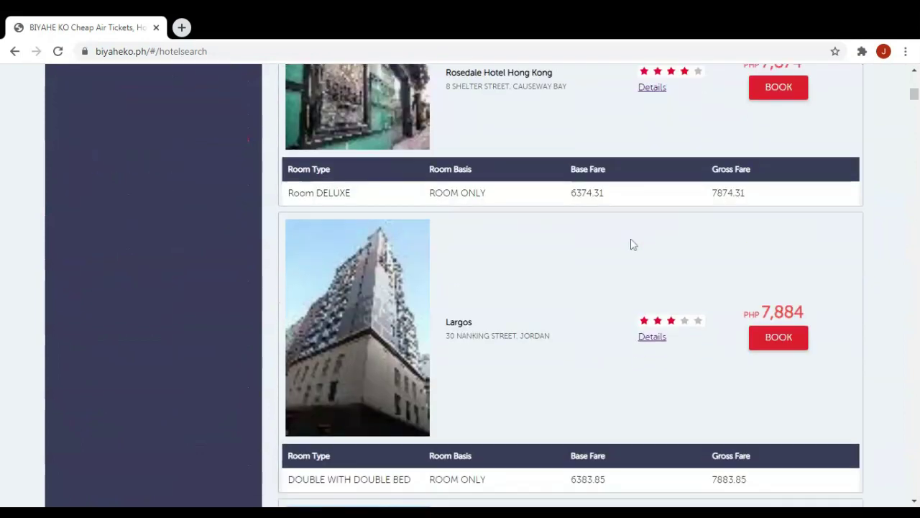
{"action": "scroll", "coordinate": [633, 238], "scroll_direction": "down", "scroll_amount": 4}
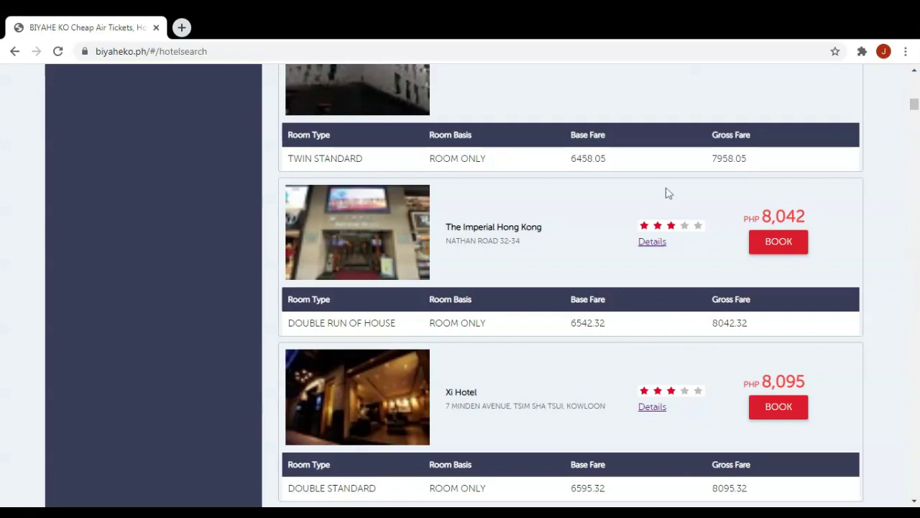
{"action": "scroll", "coordinate": [597, 251], "scroll_direction": "down", "scroll_amount": 4}
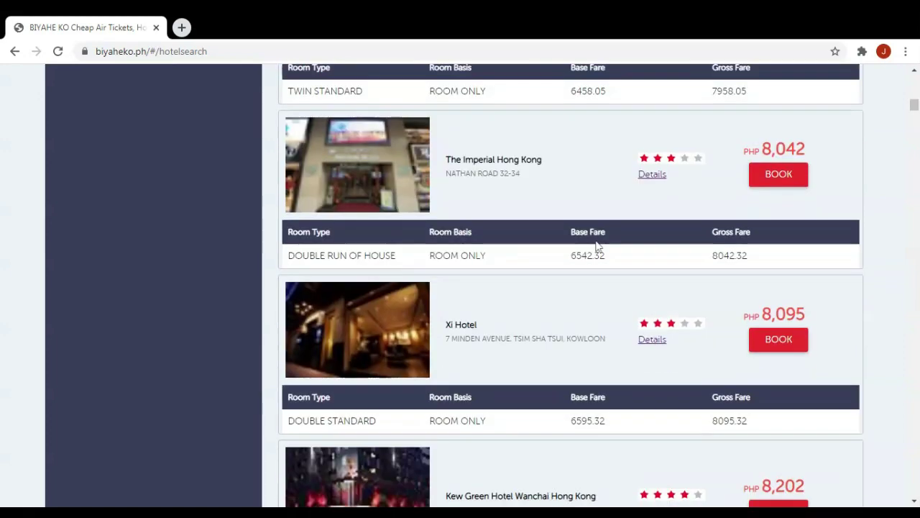
{"action": "scroll", "coordinate": [567, 277], "scroll_direction": "down", "scroll_amount": 6}
{"action": "scroll", "coordinate": [587, 269], "scroll_direction": "up", "scroll_amount": 2}
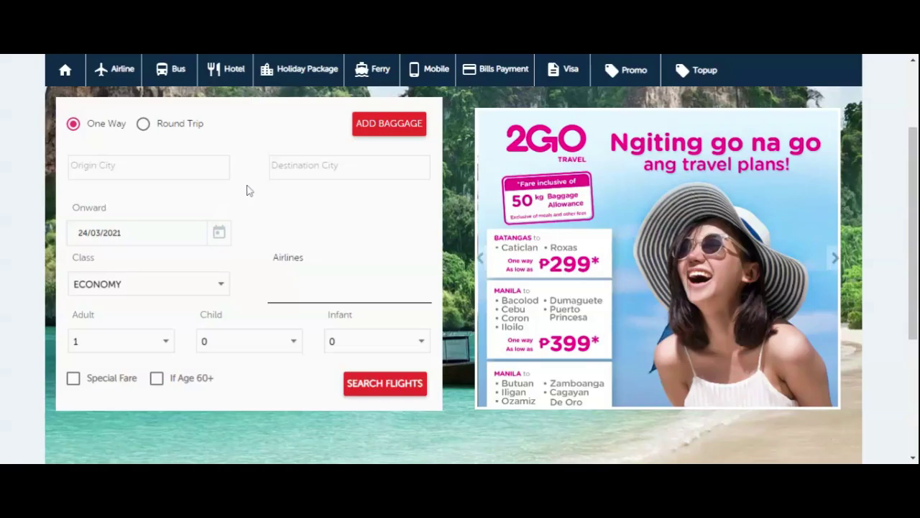
{"action": "scroll", "coordinate": [247, 191], "scroll_direction": "up", "scroll_amount": 3}
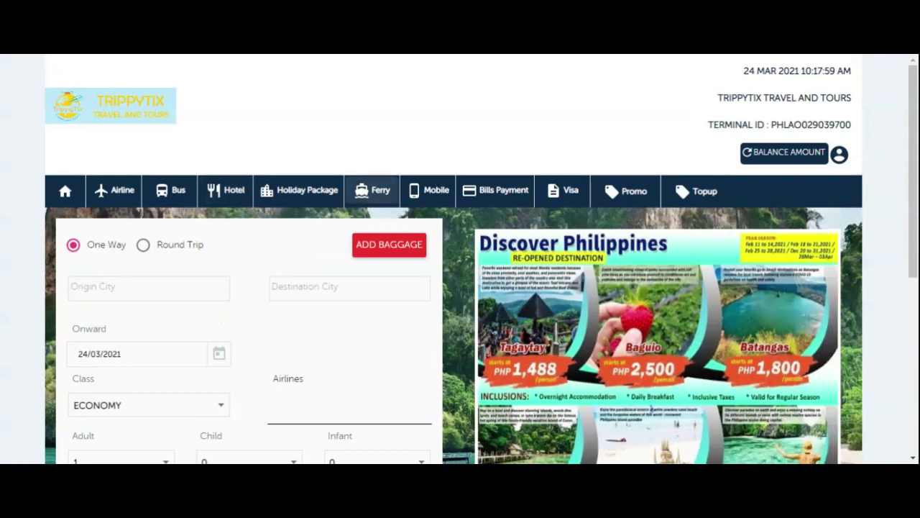
Show the Ferry dropdown listing 2GO TRAVEL, OCEANJET and FERRY BOOKING HISTORY.
{"action": "left_click", "coordinate": [372, 199]}
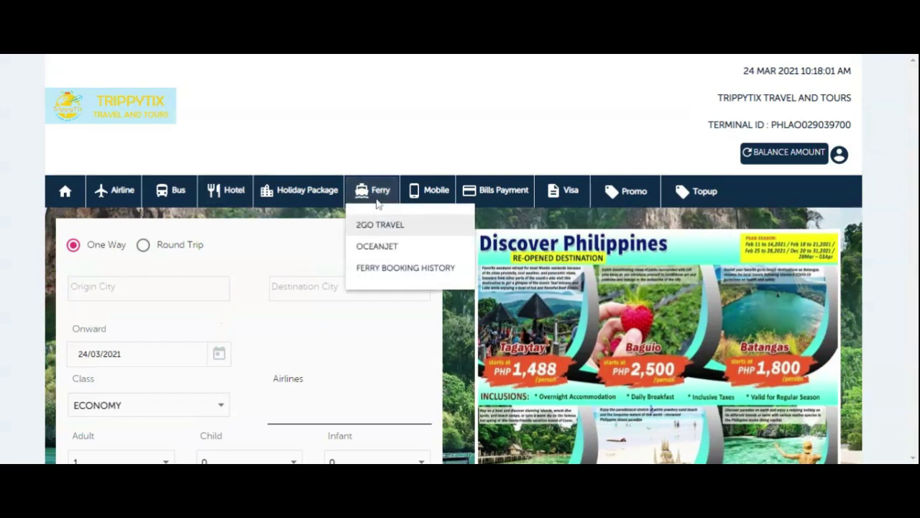
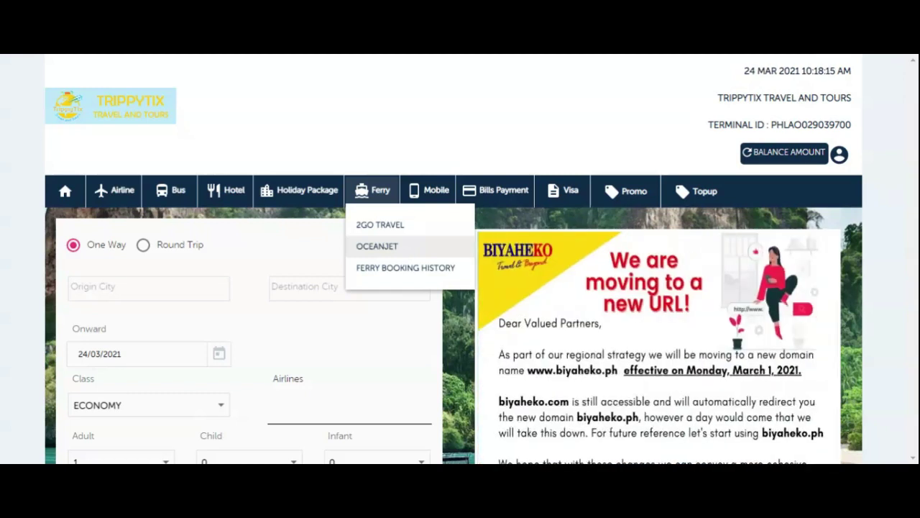
Open the 2GO Travel ferry booking page and scroll through its passenger notes.
{"action": "left_click", "coordinate": [412, 224]}
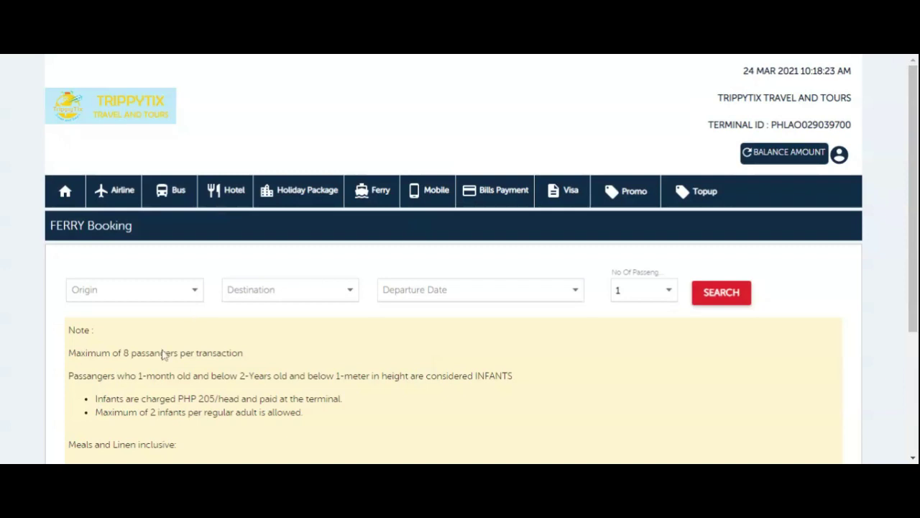
{"action": "scroll", "coordinate": [164, 354], "scroll_direction": "down", "scroll_amount": 1}
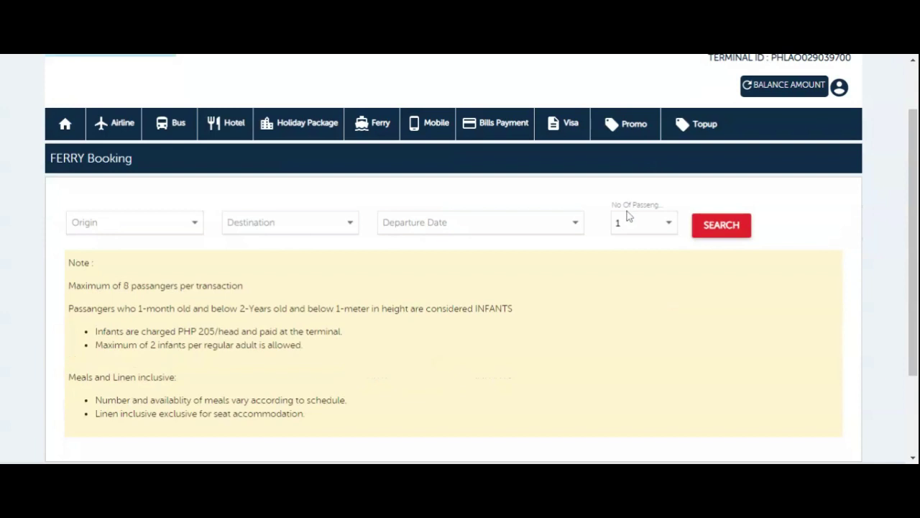
{"action": "scroll", "coordinate": [205, 307], "scroll_direction": "down", "scroll_amount": 2}
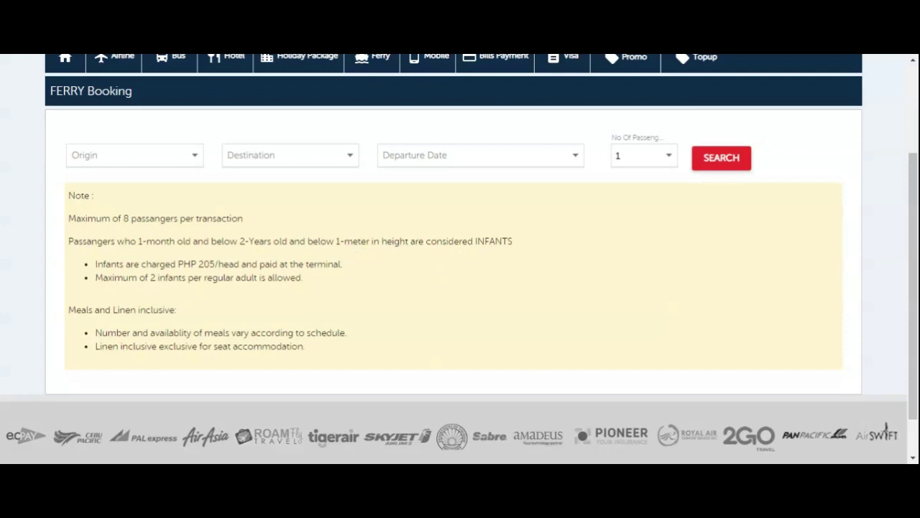
Set the ferry route from MANILA to PUERTO PRINCESA CITY.
{"action": "left_click", "coordinate": [95, 155]}
{"action": "left_click", "coordinate": [89, 160]}
{"action": "scroll", "coordinate": [86, 161], "scroll_direction": "down", "scroll_amount": 3}
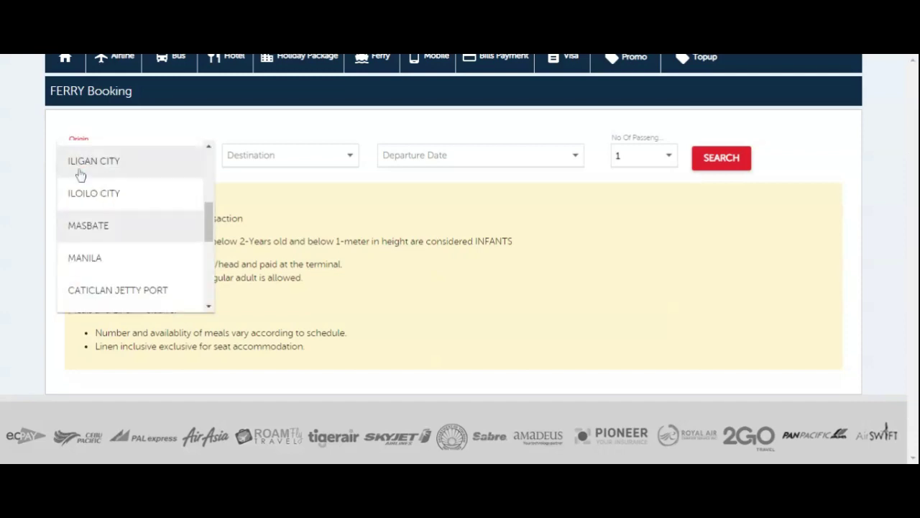
{"action": "left_click", "coordinate": [100, 259]}
{"action": "left_click", "coordinate": [257, 164]}
{"action": "left_click", "coordinate": [258, 163]}
{"action": "scroll", "coordinate": [259, 164], "scroll_direction": "down", "scroll_amount": 3}
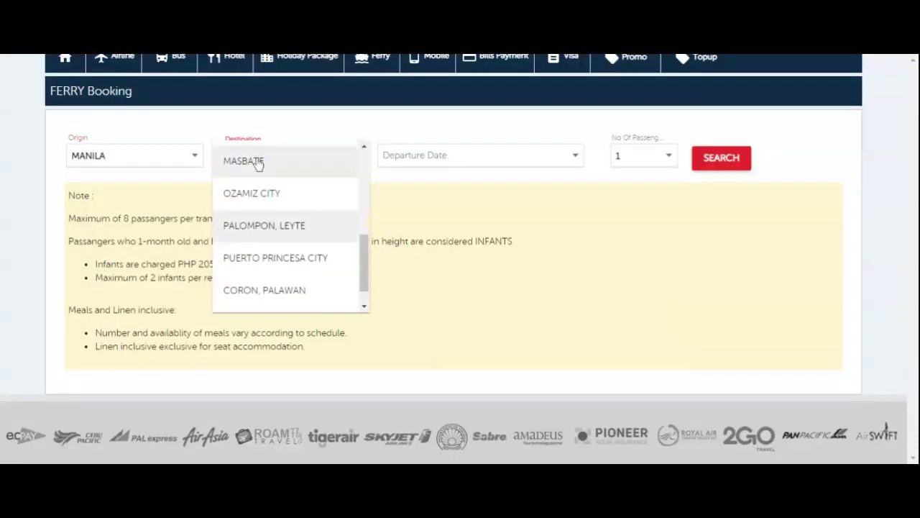
{"action": "left_click", "coordinate": [277, 256]}
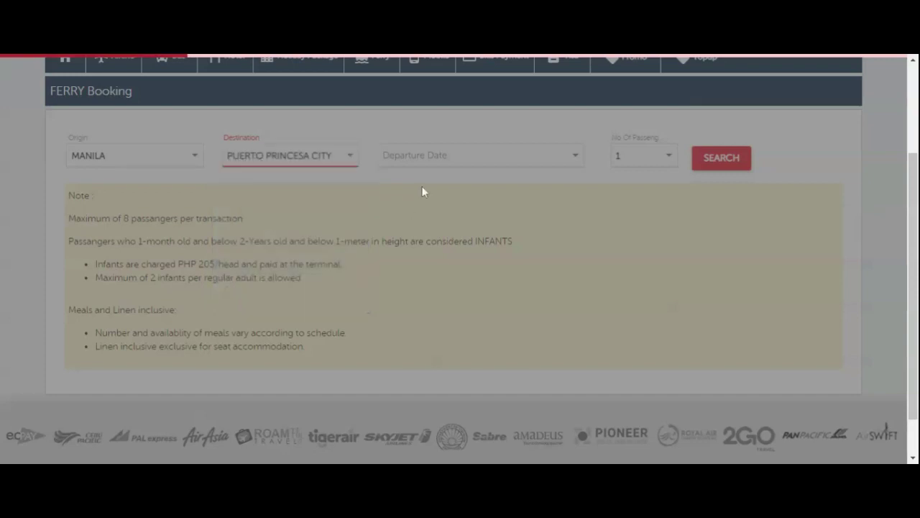
Choose the APR 16, 2021 07:00 PM sailing for 1 passenger and search.
{"action": "left_click", "coordinate": [437, 162]}
{"action": "left_click", "coordinate": [438, 159]}
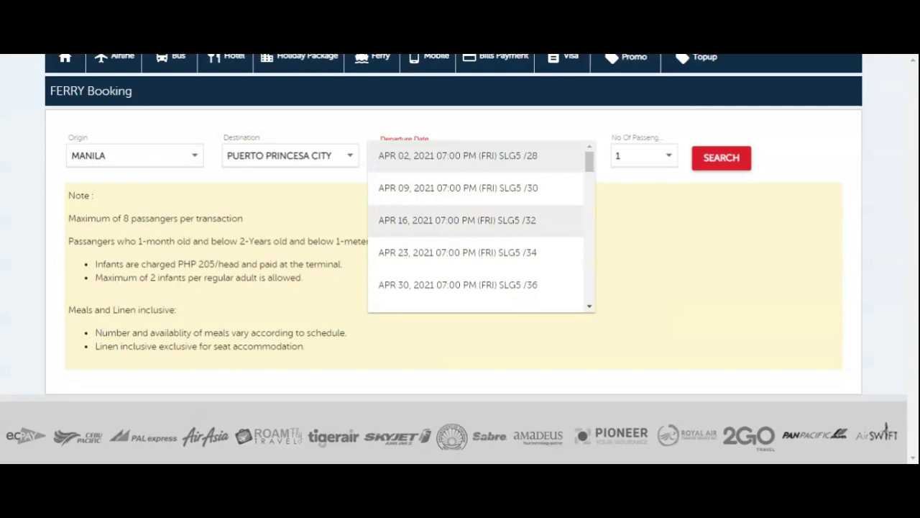
{"action": "left_click", "coordinate": [437, 220]}
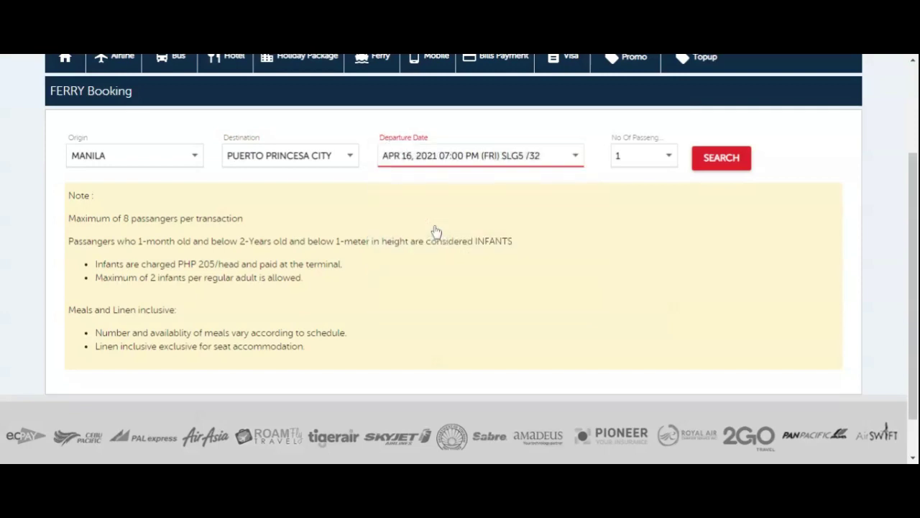
{"action": "left_click", "coordinate": [646, 159]}
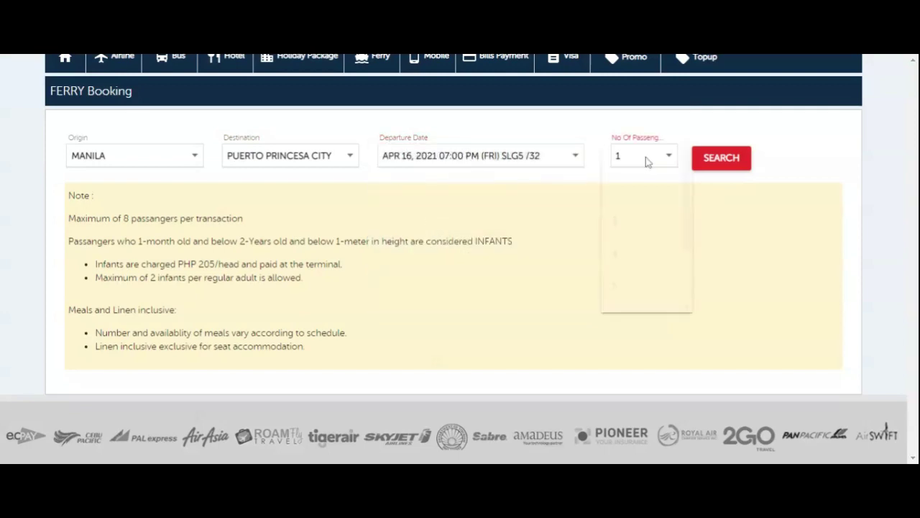
{"action": "scroll", "coordinate": [647, 179], "scroll_direction": "down", "scroll_amount": 2}
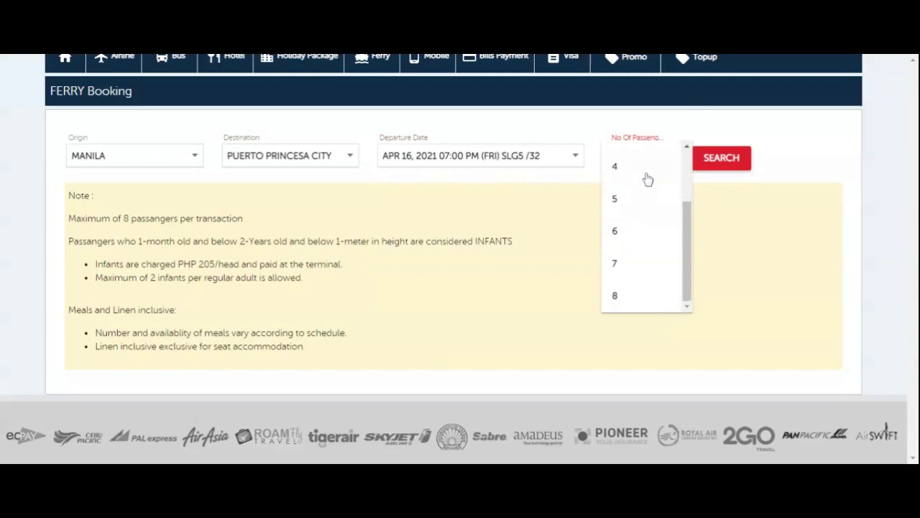
{"action": "scroll", "coordinate": [647, 179], "scroll_direction": "up", "scroll_amount": 2}
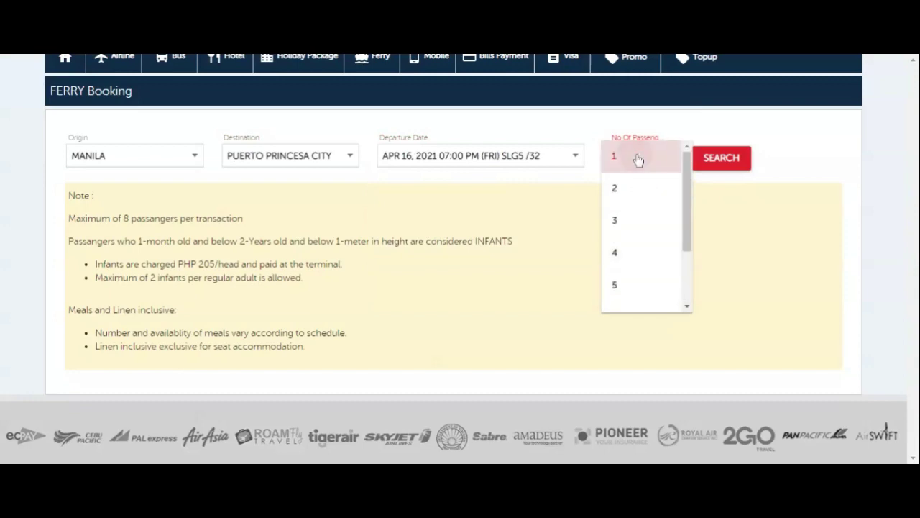
{"action": "left_click", "coordinate": [637, 157]}
{"action": "left_click", "coordinate": [720, 157]}
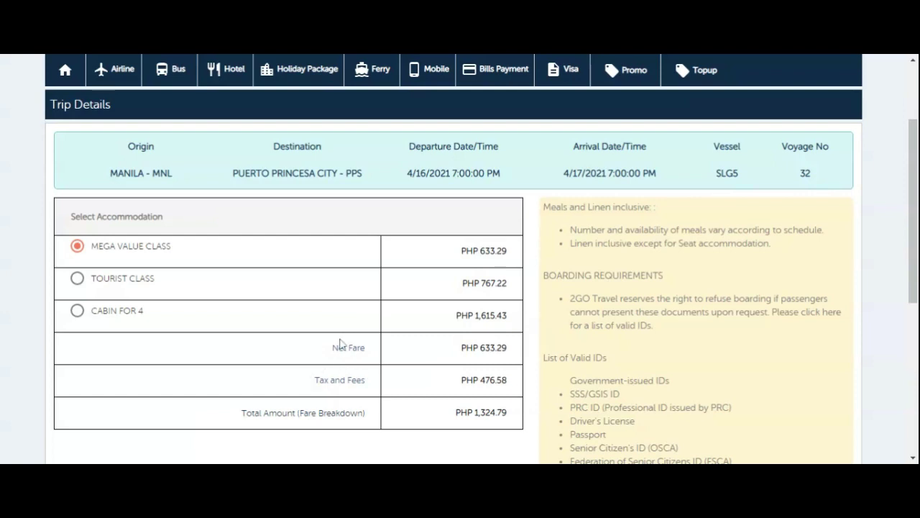
Keep the MEGA VALUE CLASS fare of PHP 1,324.79 and continue to passenger details.
{"action": "scroll", "coordinate": [589, 322], "scroll_direction": "up", "scroll_amount": 1}
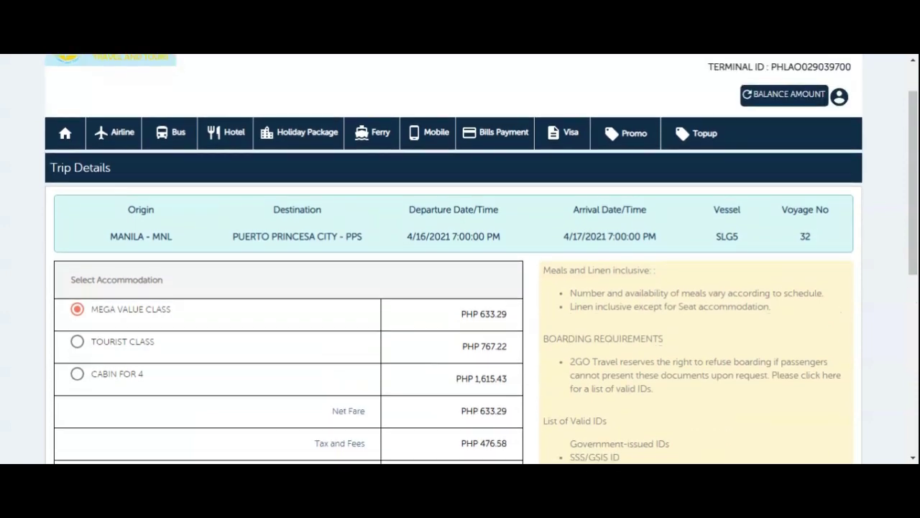
{"action": "scroll", "coordinate": [590, 323], "scroll_direction": "down", "scroll_amount": 2}
{"action": "scroll", "coordinate": [481, 256], "scroll_direction": "down", "scroll_amount": 1}
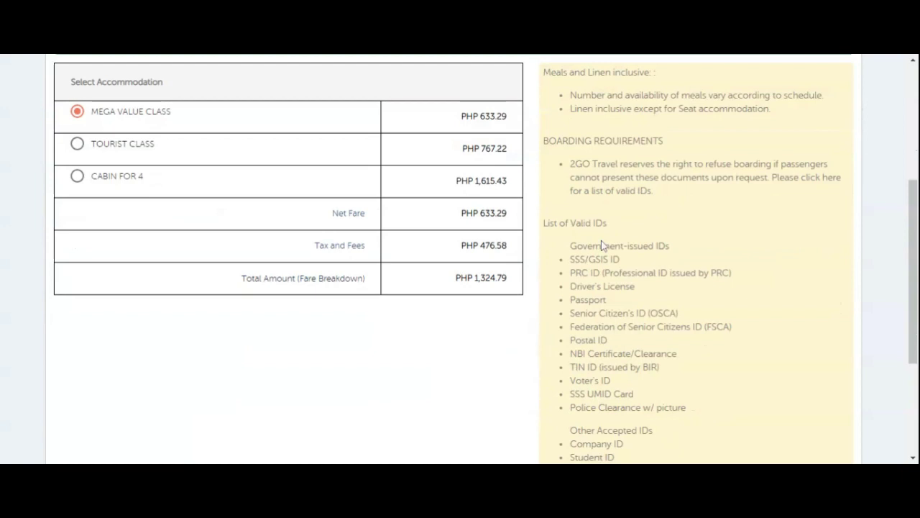
{"action": "scroll", "coordinate": [604, 246], "scroll_direction": "down", "scroll_amount": 3}
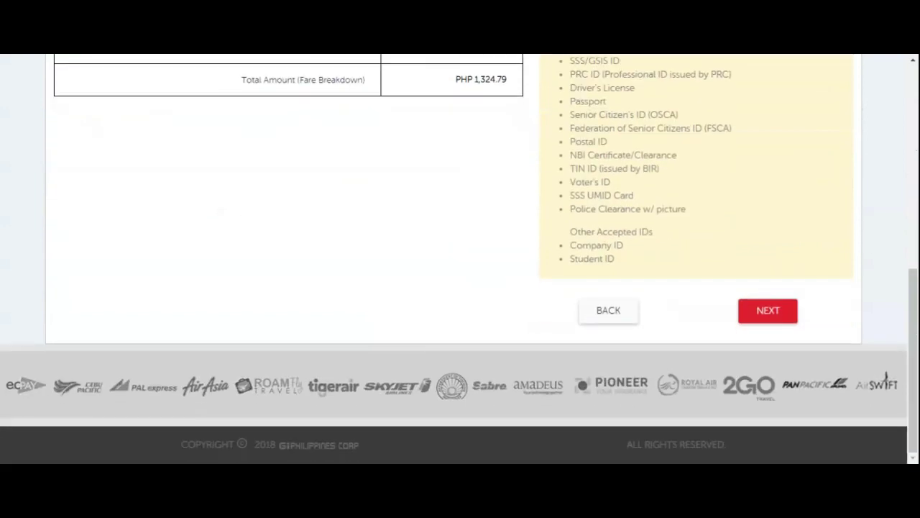
{"action": "left_click", "coordinate": [782, 314]}
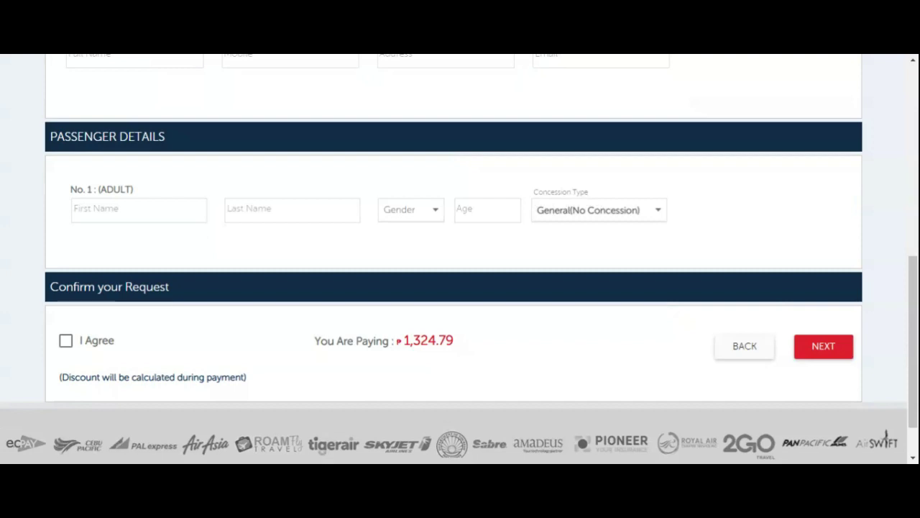
{"action": "scroll", "coordinate": [772, 312], "scroll_direction": "up", "scroll_amount": 3}
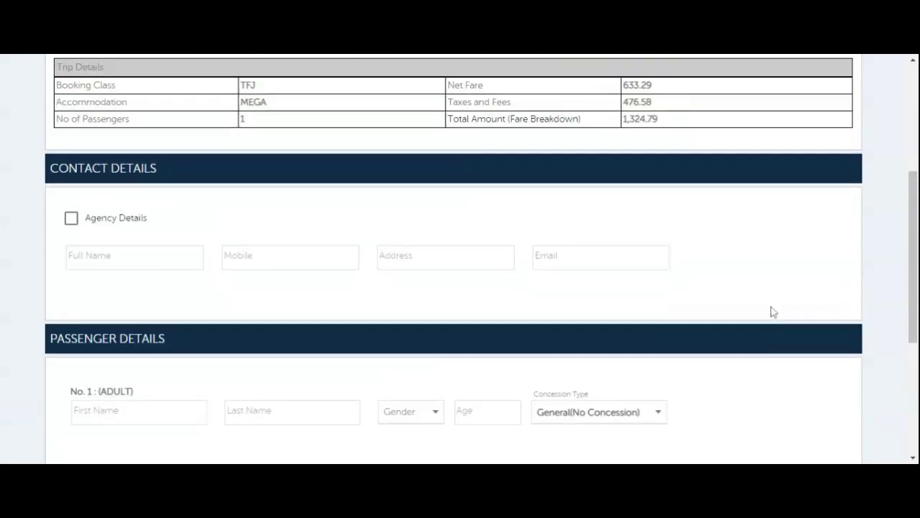
{"action": "scroll", "coordinate": [662, 339], "scroll_direction": "up", "scroll_amount": 4}
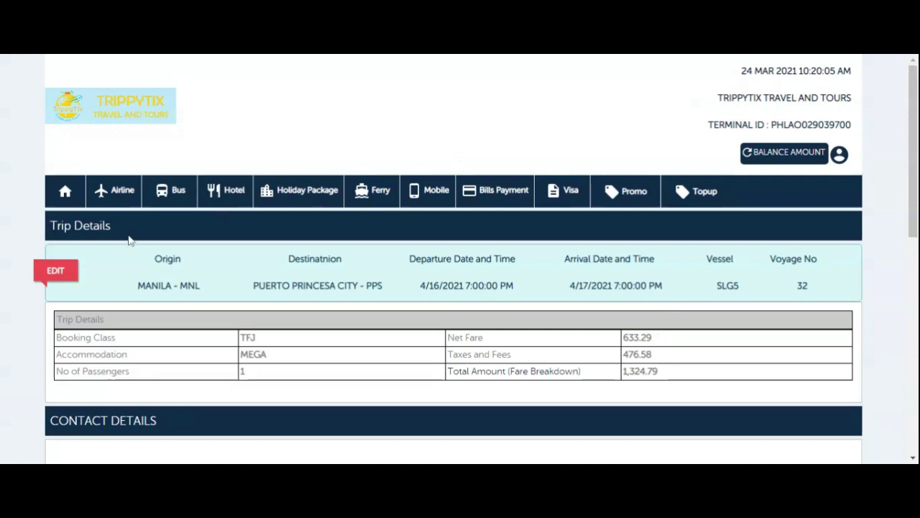
Fill the contact details with the agency's information and tweak the e-mail's ending.
{"action": "scroll", "coordinate": [250, 331], "scroll_direction": "down", "scroll_amount": 2}
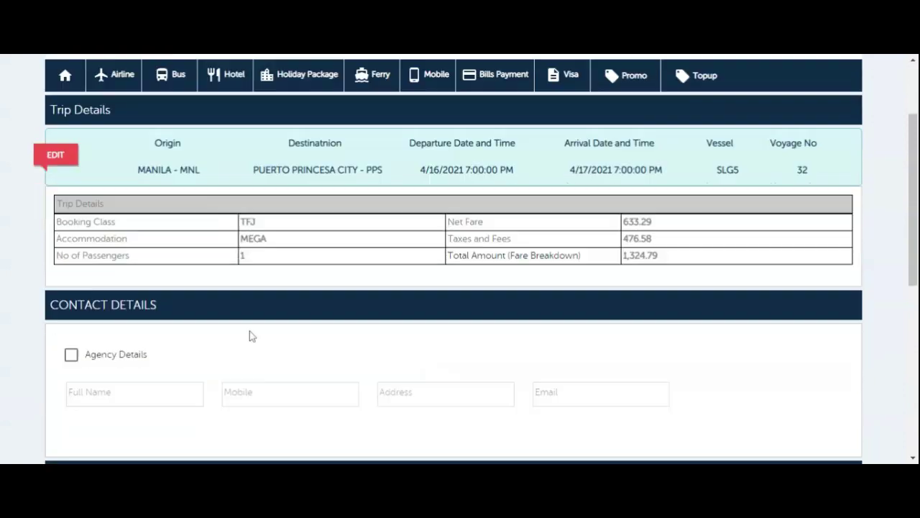
{"action": "left_click", "coordinate": [71, 336]}
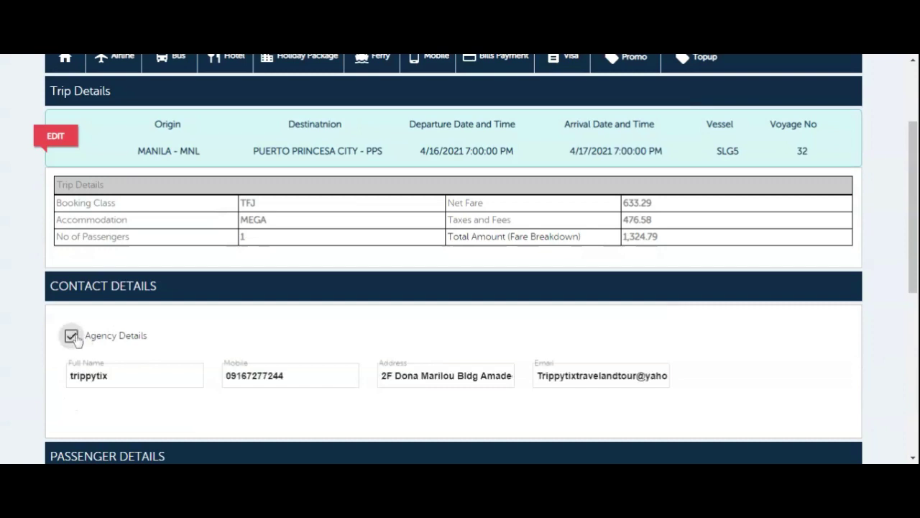
{"action": "left_click", "coordinate": [661, 375]}
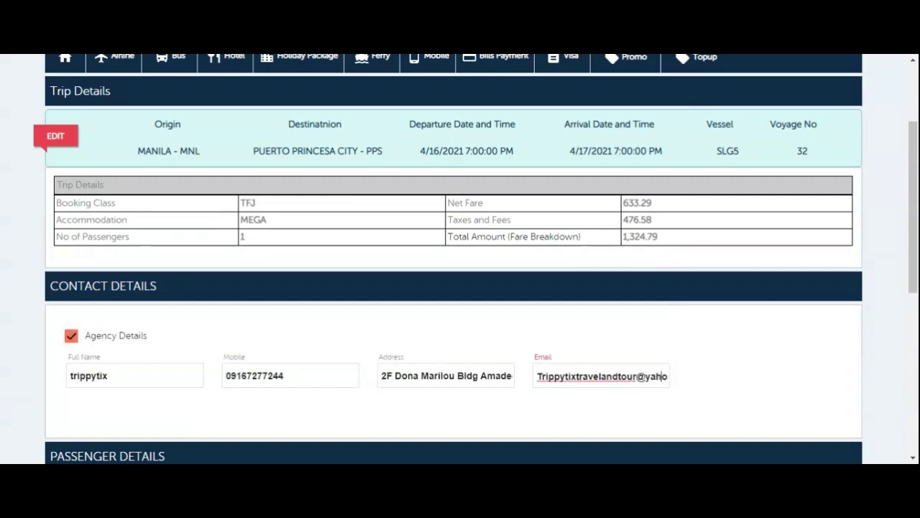
{"action": "key", "text": "Right"}
{"action": "key", "text": "Right"}
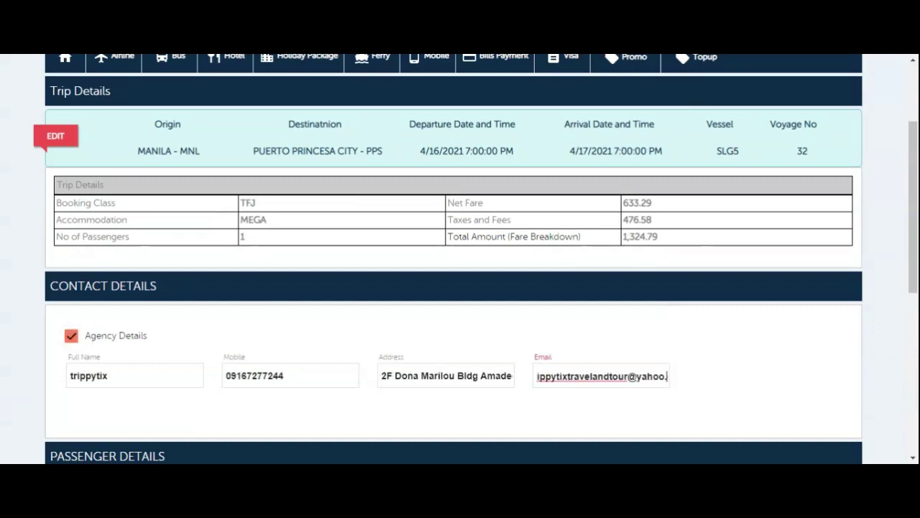
{"action": "type", "text": "vc"}
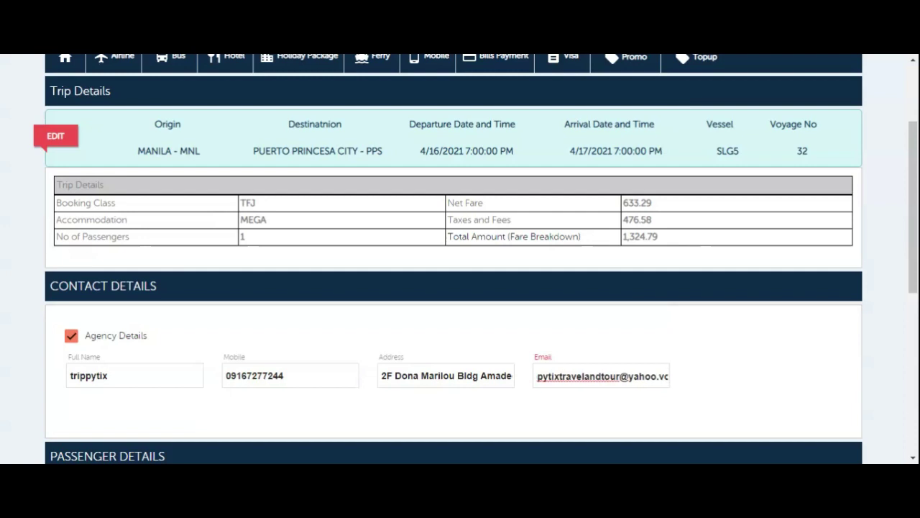
{"action": "key", "text": "BackSpace"}
{"action": "type", "text": "c"}
{"action": "key", "text": "shift+Left"}
{"action": "key", "text": "shift+Left"}
{"action": "type", "text": "com"}
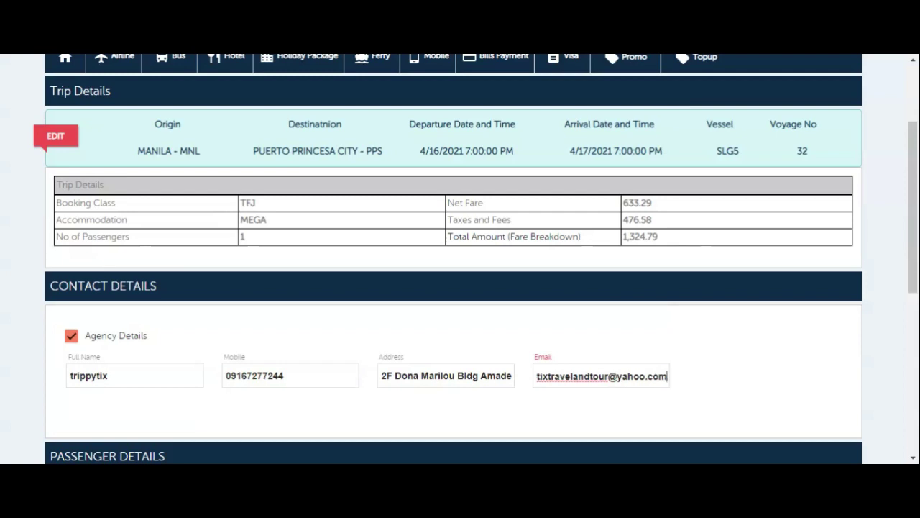
{"action": "scroll", "coordinate": [688, 386], "scroll_direction": "down", "scroll_amount": 2}
{"action": "left_click_drag", "start_coordinate": [617, 242], "coordinate": [646, 242]}
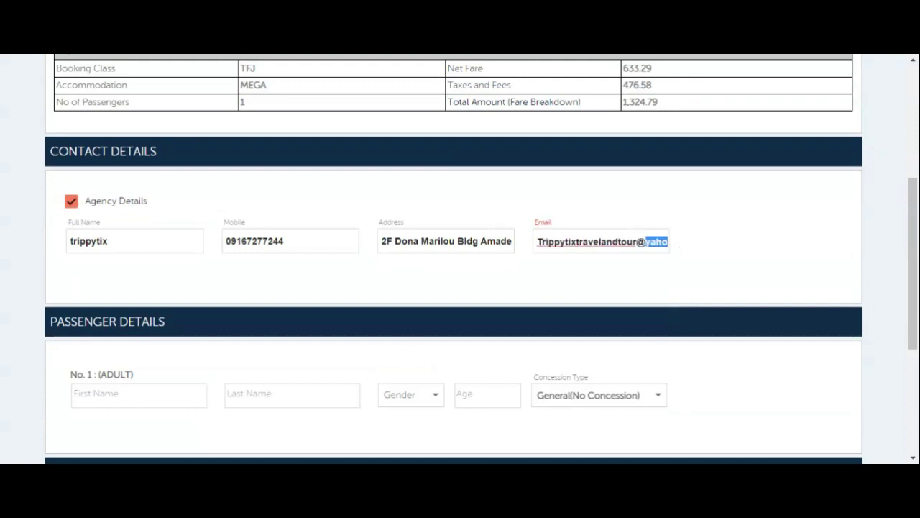
{"action": "double_click", "coordinate": [621, 241]}
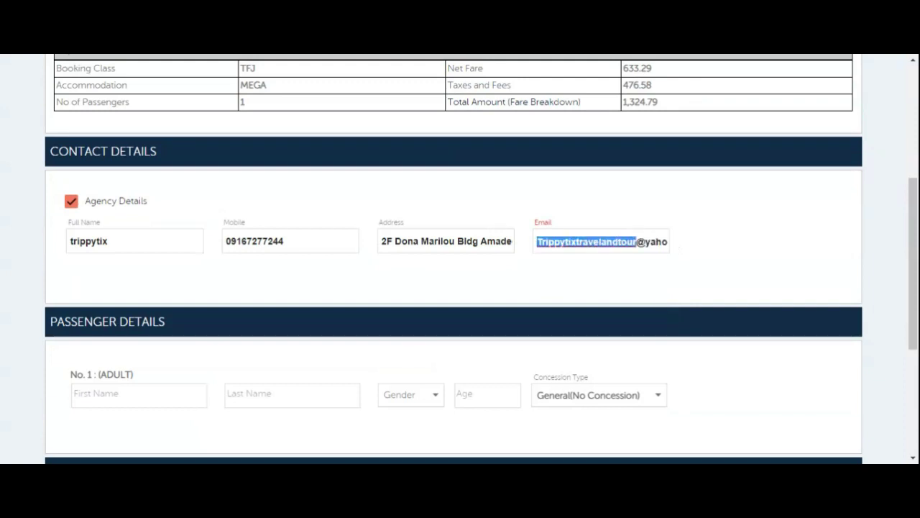
{"action": "left_click", "coordinate": [757, 262]}
{"action": "scroll", "coordinate": [746, 259], "scroll_direction": "down", "scroll_amount": 2}
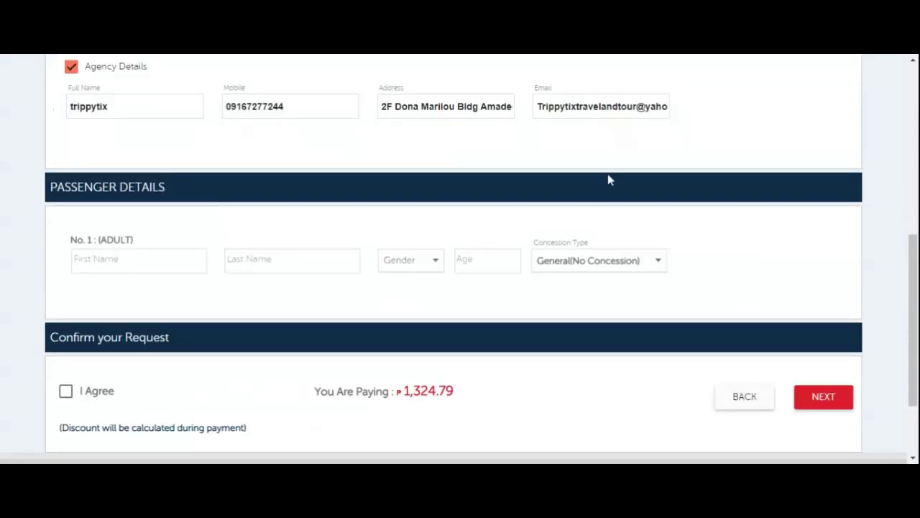
{"action": "left_click", "coordinate": [588, 106]}
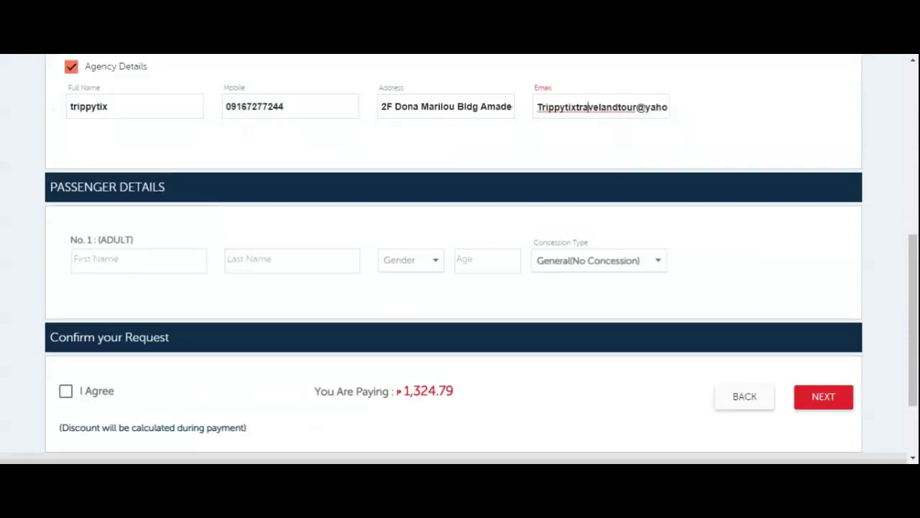
{"action": "left_click", "coordinate": [669, 107]}
{"action": "left_click_drag", "start_coordinate": [537, 107], "coordinate": [756, 127]}
{"action": "key", "text": "BackSpace"}
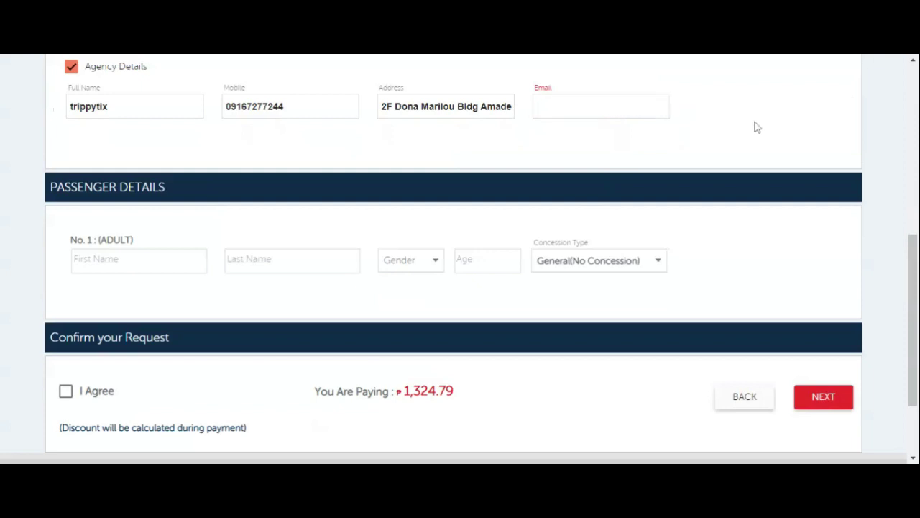
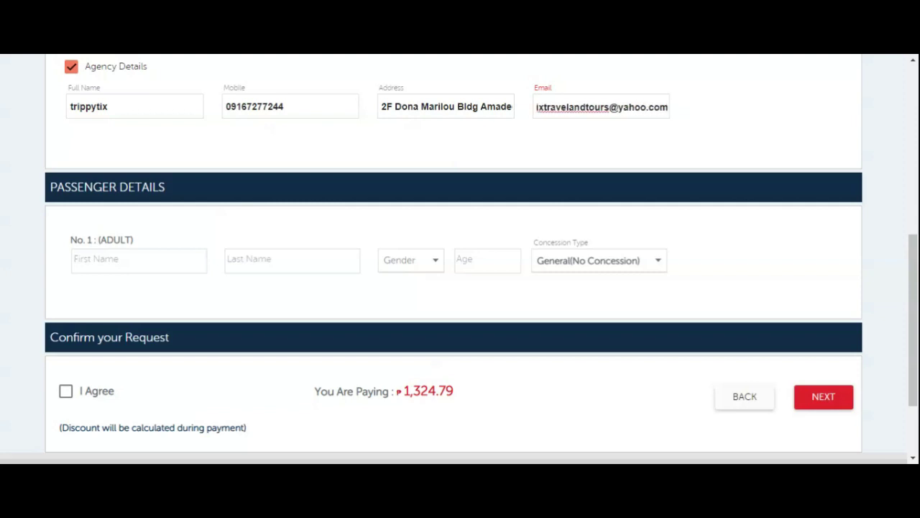
Enter the passenger's first and last name, gender M, and age 36.
{"action": "left_click", "coordinate": [79, 260]}
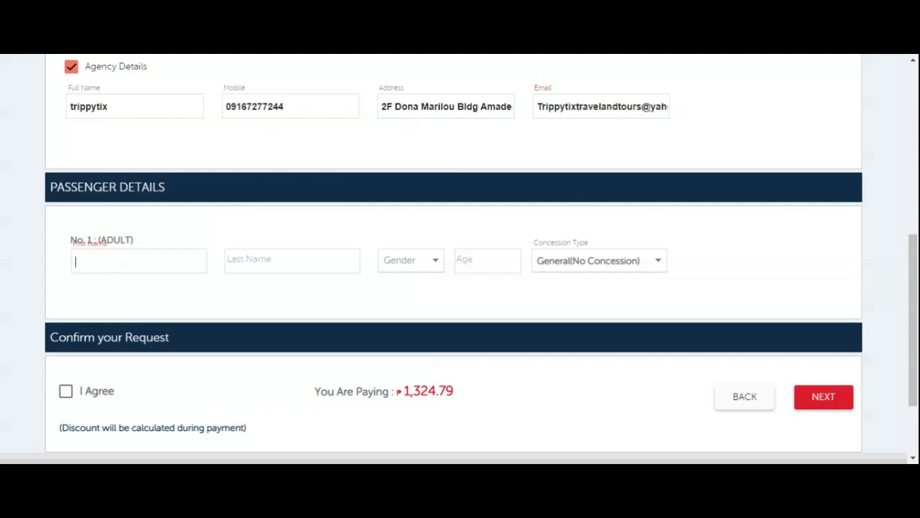
{"action": "left_click", "coordinate": [237, 261]}
{"action": "left_click", "coordinate": [421, 267]}
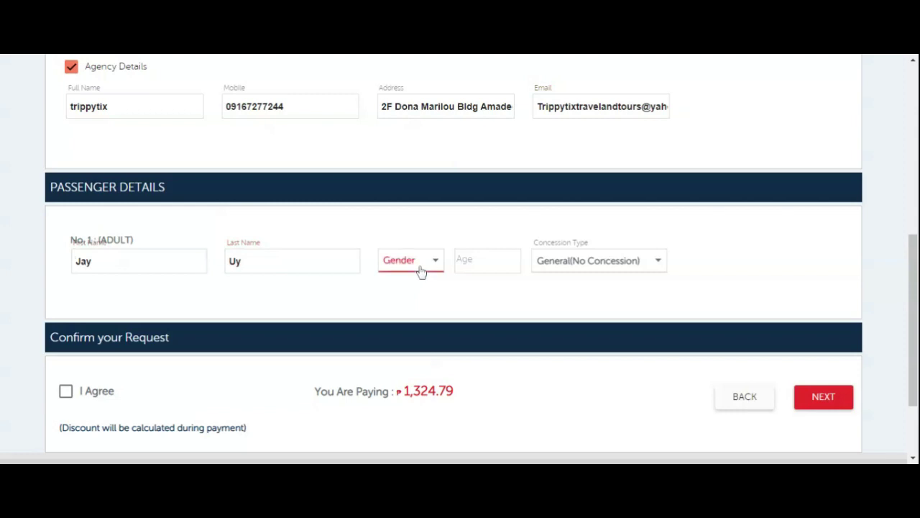
{"action": "left_click", "coordinate": [424, 270]}
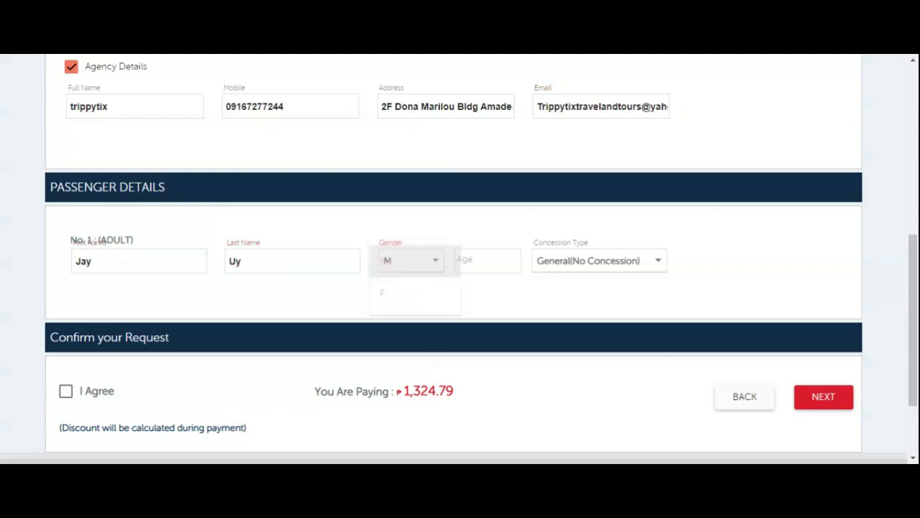
{"action": "left_click", "coordinate": [481, 261]}
{"action": "type", "text": "3"}
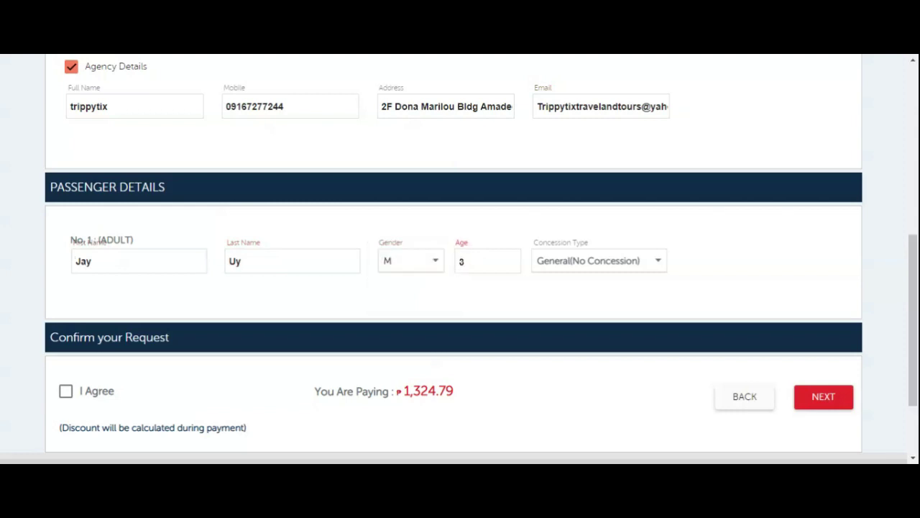
{"action": "type", "text": "6"}
Keep General(No Concession), agree to the terms, and proceed.
{"action": "left_click", "coordinate": [600, 267]}
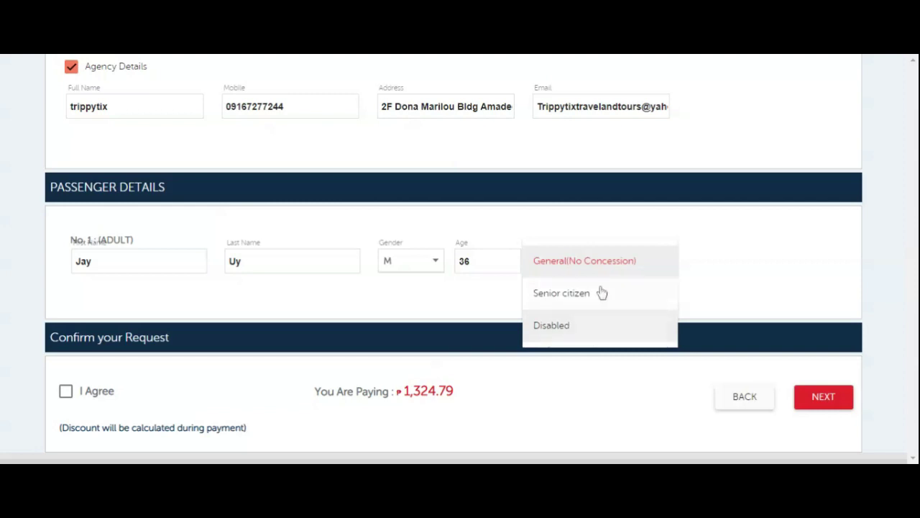
{"action": "left_click", "coordinate": [604, 262]}
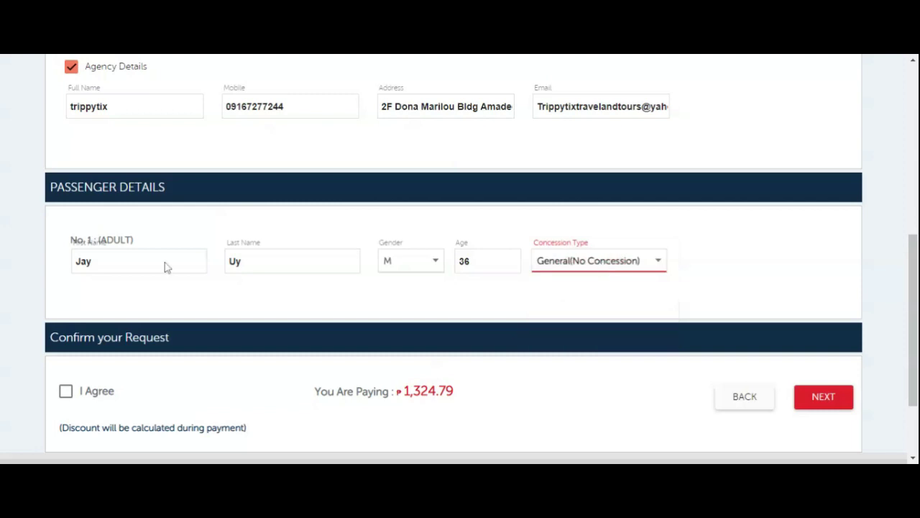
{"action": "left_click", "coordinate": [67, 399]}
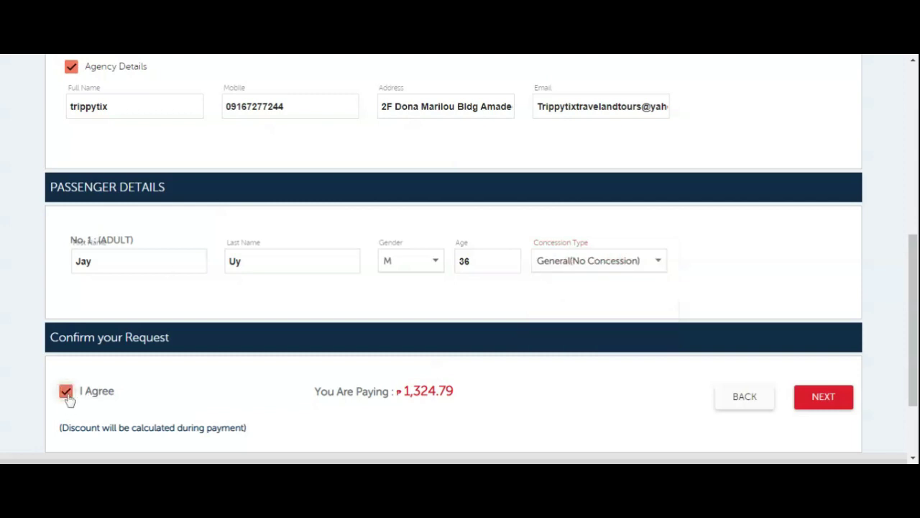
{"action": "left_click", "coordinate": [825, 407]}
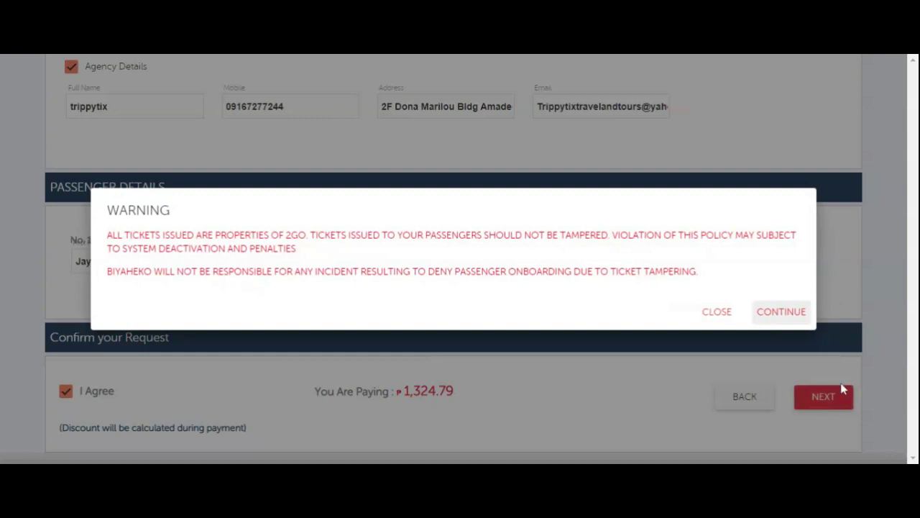
Dismiss the ticket warning and disclaimer, then book the ₱1,324.79 Manila–Puerto Princesa trip.
{"action": "left_click", "coordinate": [790, 315]}
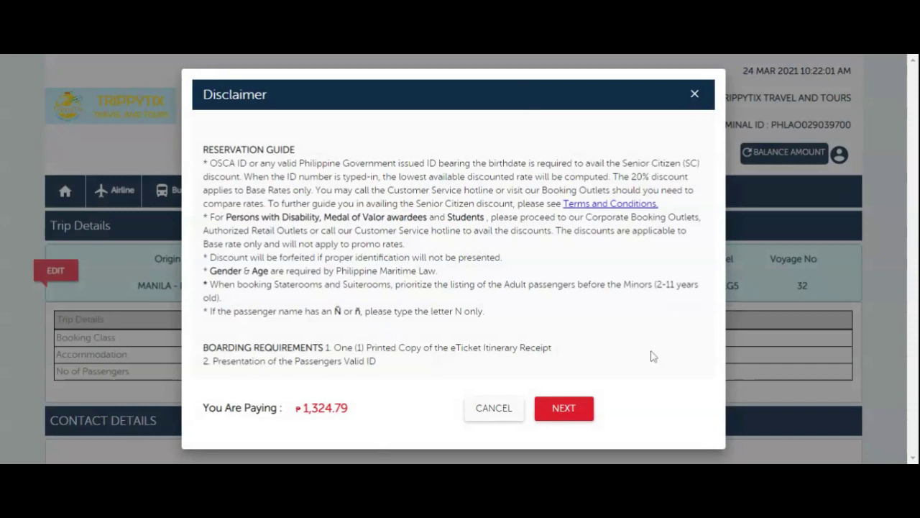
{"action": "left_click", "coordinate": [558, 412]}
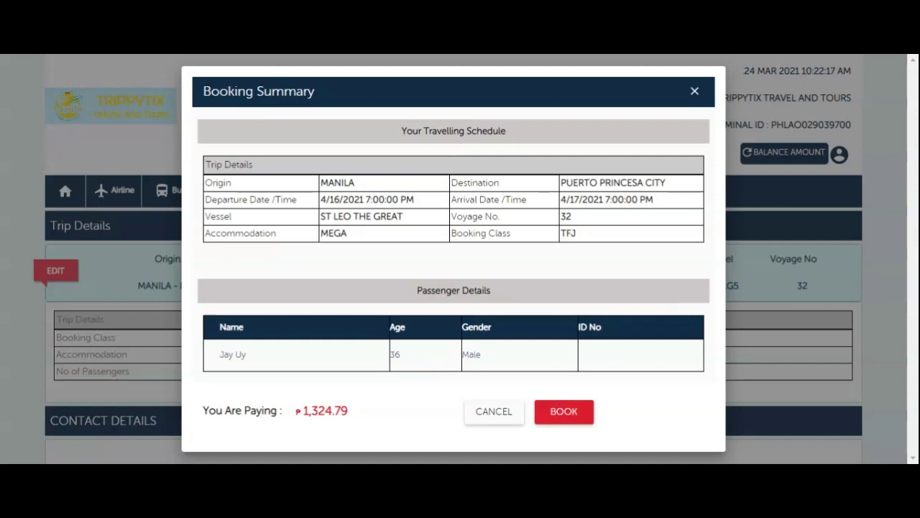
{"action": "left_click", "coordinate": [562, 415]}
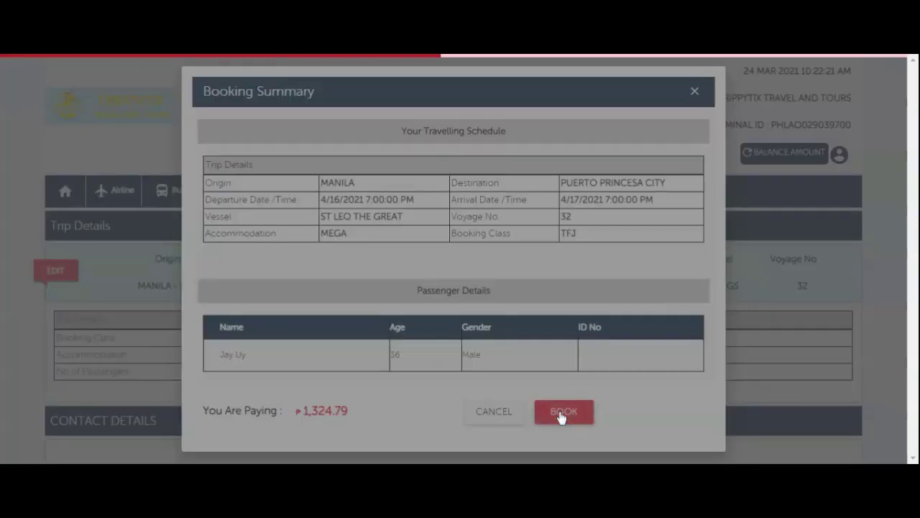